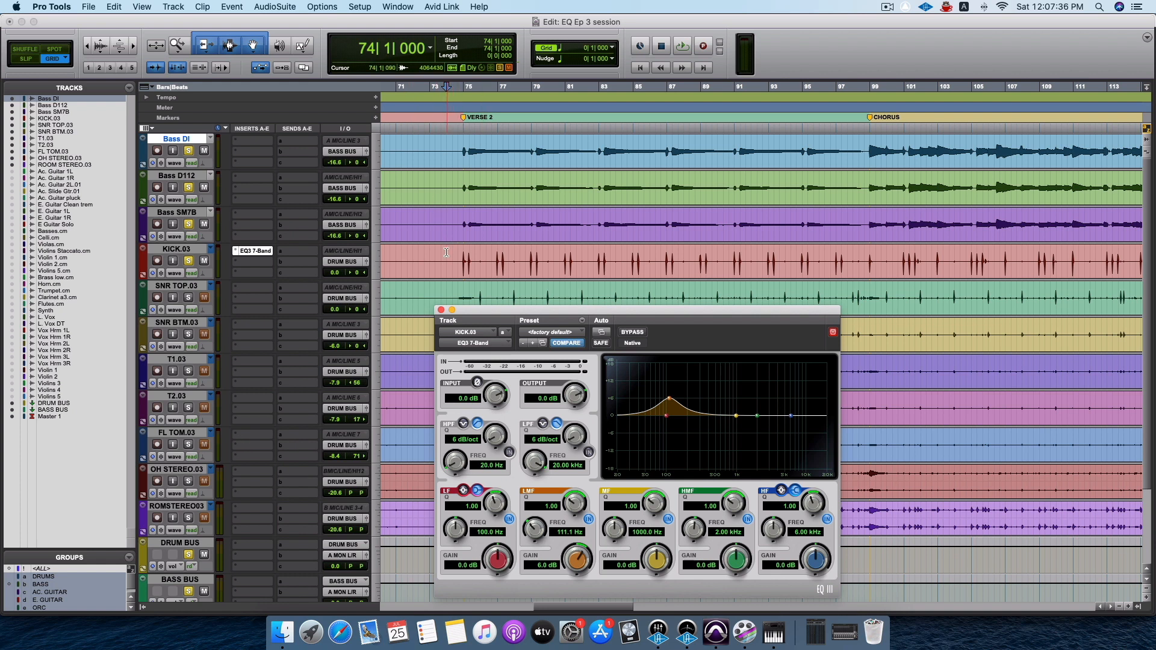
# Sweep the KICK.03 EQ's LMF band during playback and boost it to about 17.6 dB at 58.4 Hz.
pyautogui.press('space')
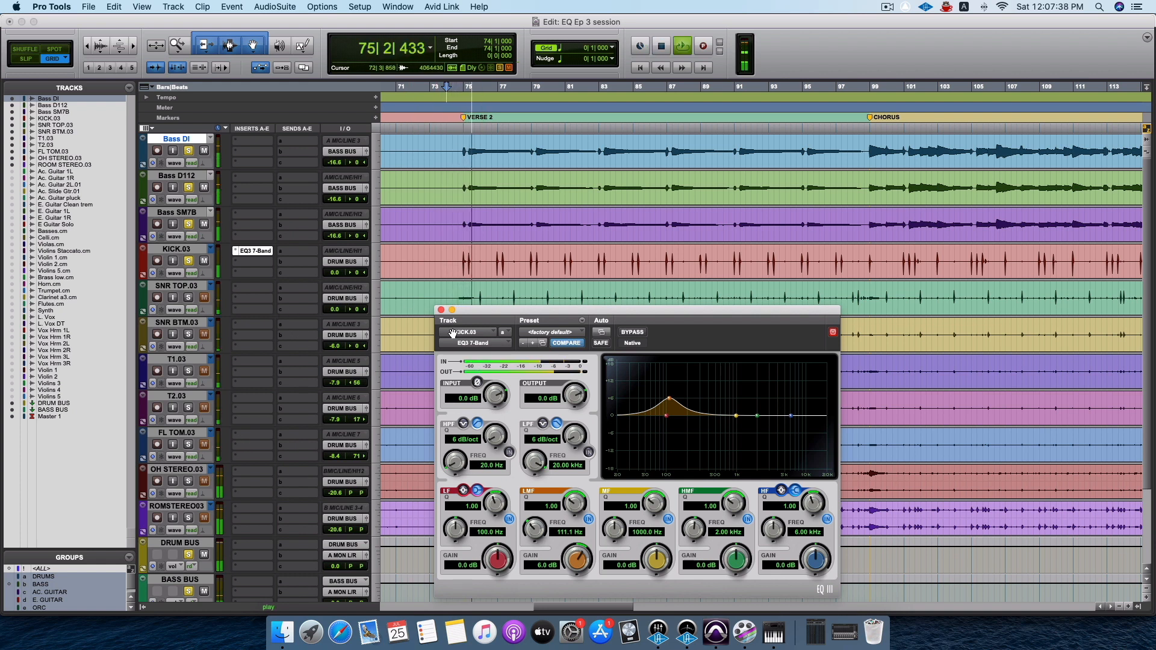
pyautogui.press('space')
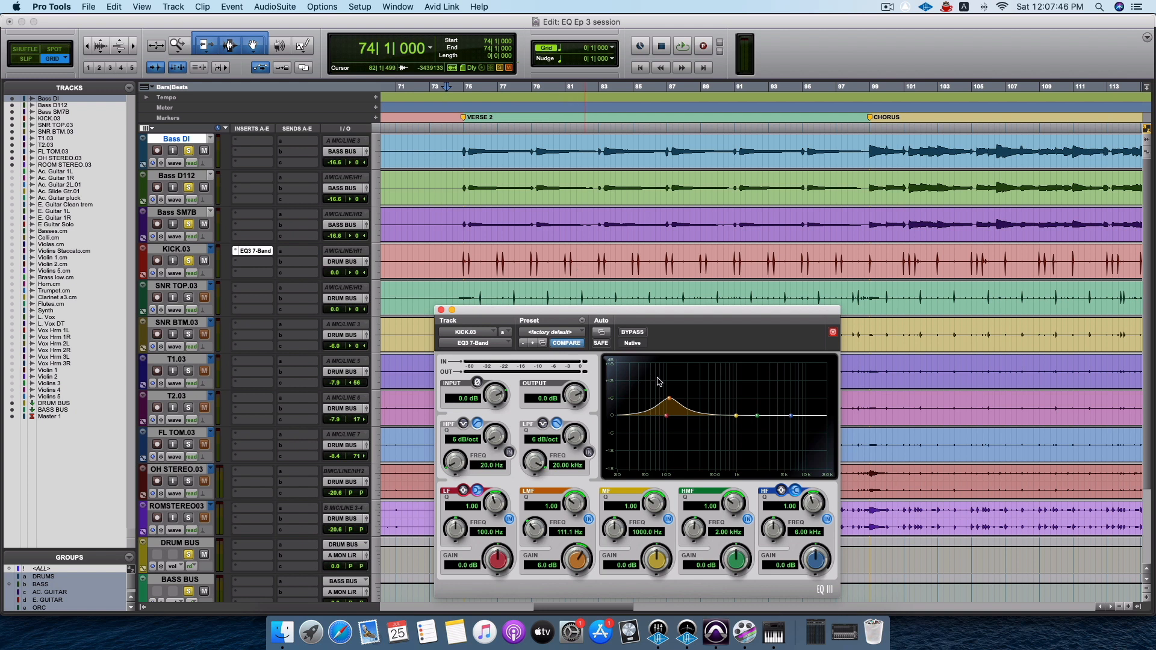
pyautogui.press('space')
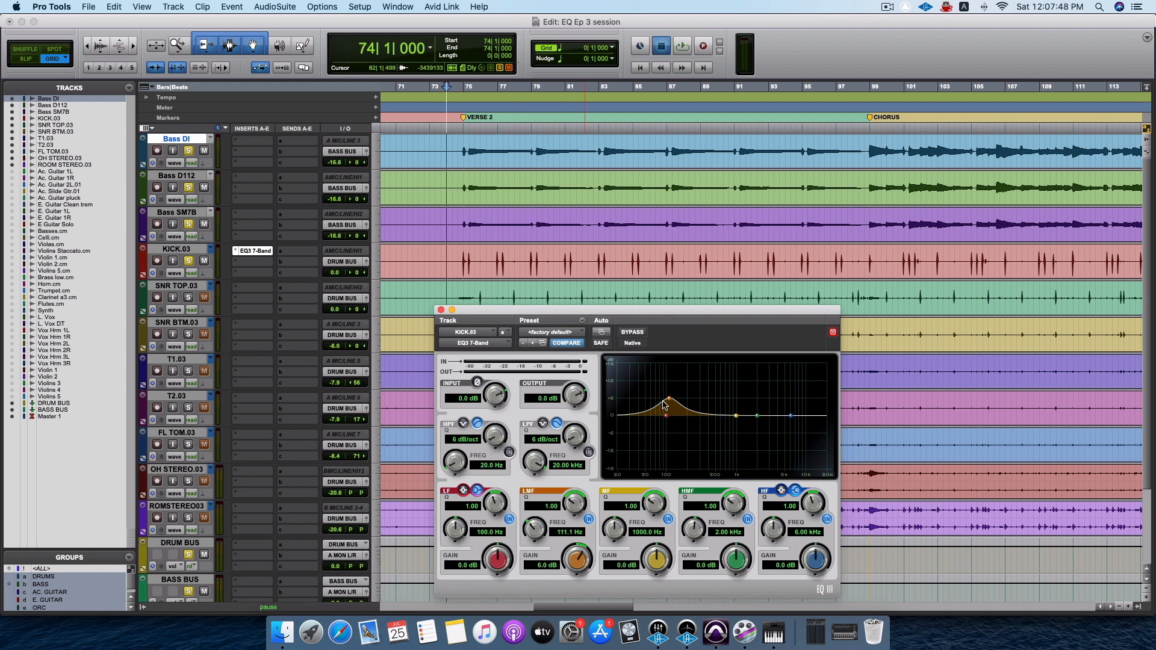
pyautogui.moveTo(669, 398); pyautogui.dragTo(649, 371)
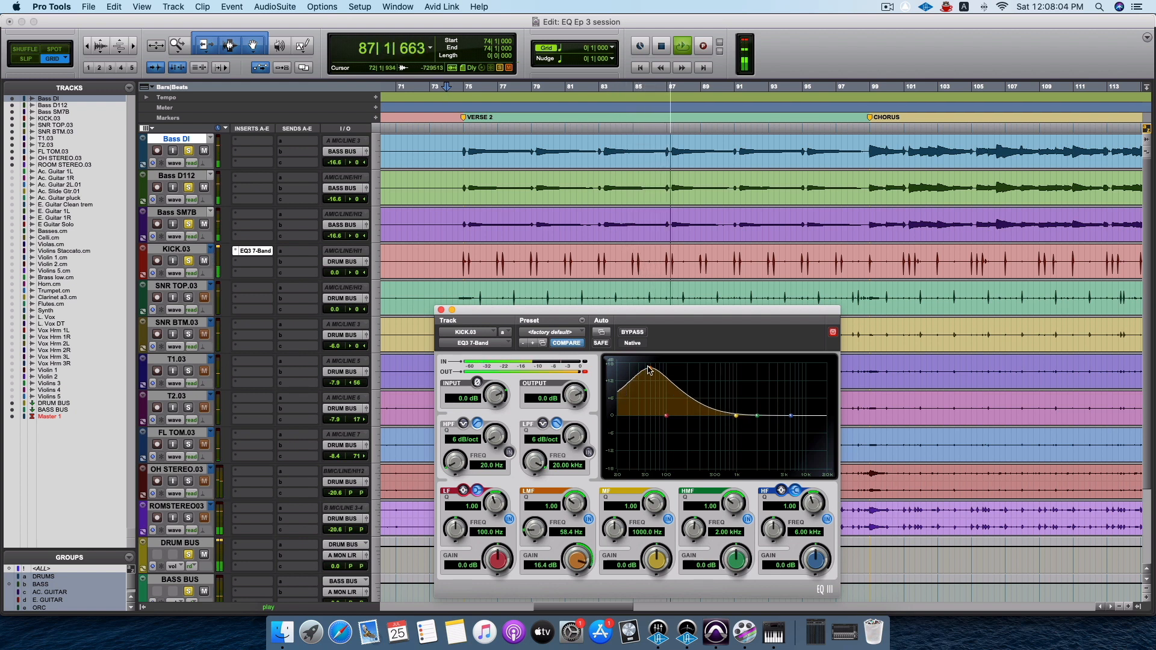
pyautogui.press('space')
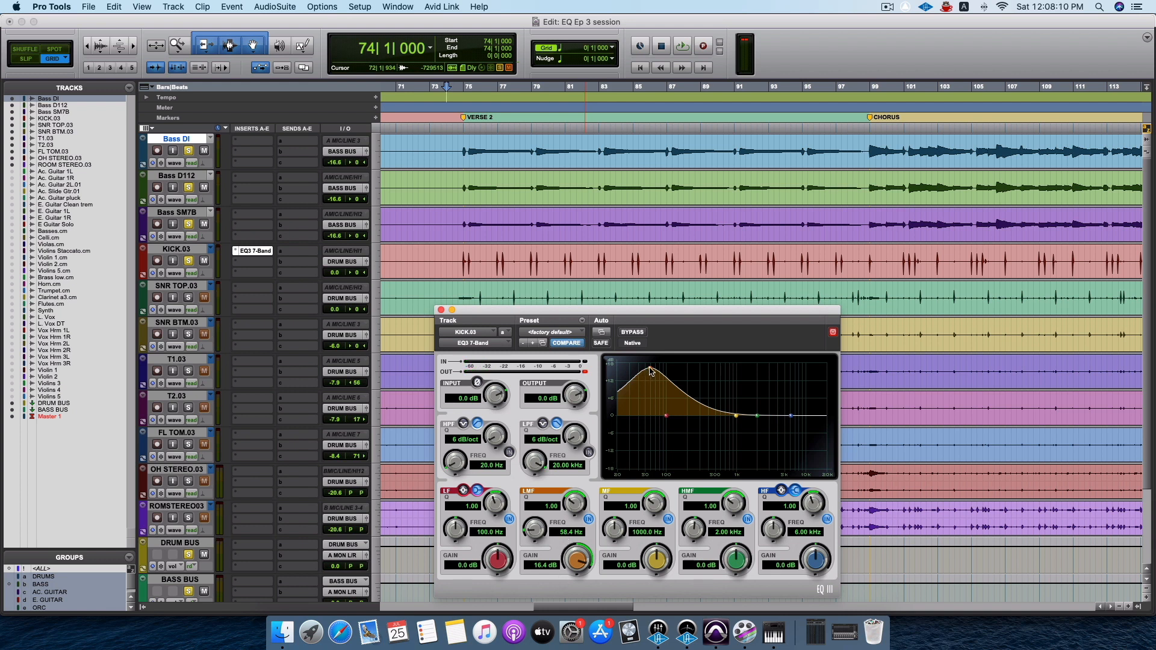
pyautogui.moveTo(650, 371); pyautogui.dragTo(651, 372)
pyautogui.press('space')
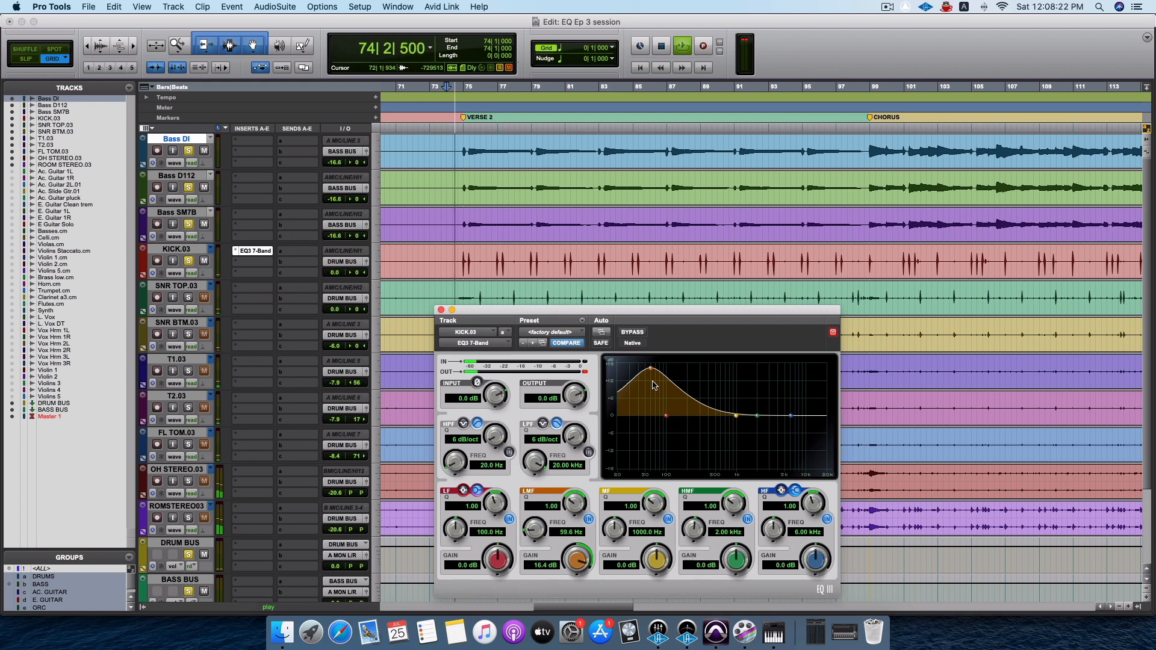
pyautogui.moveTo(651, 371)
pyautogui.mouseDown()
pyautogui.moveTo(637, 369)
pyautogui.moveTo(660, 367)
pyautogui.moveTo(650, 368)
pyautogui.mouseUp()
pyautogui.press('space')
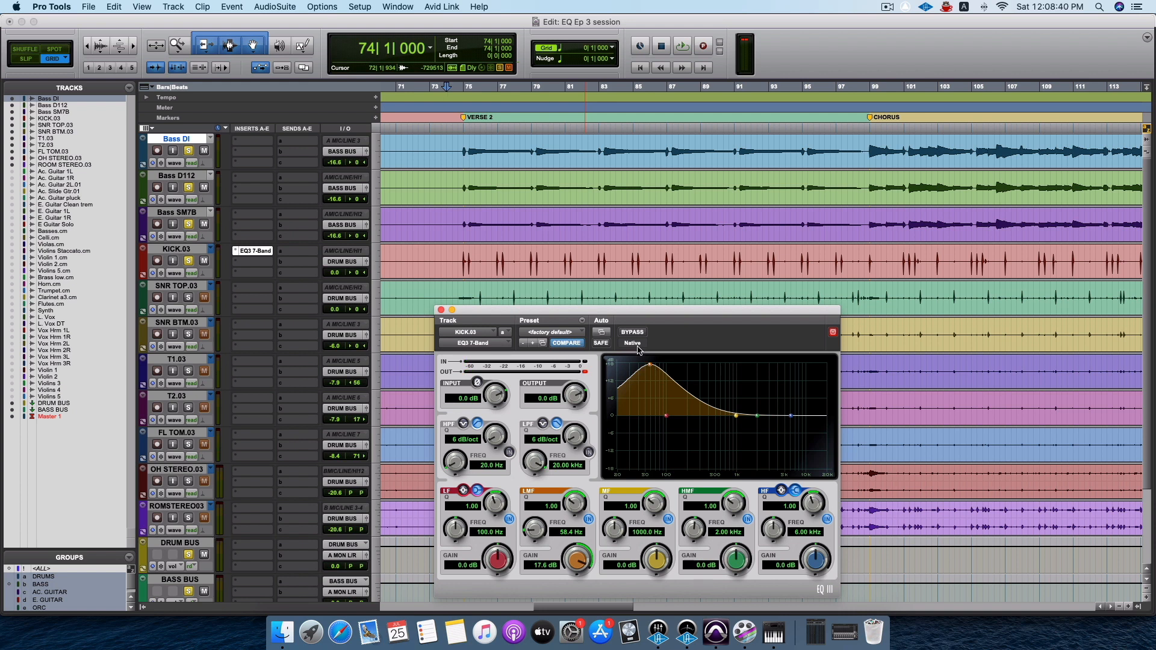
# Insert a stereo EQ3 7-Band on the first insert slot of BASS BUS and reposition its window over the tracks.
pyautogui.scroll(-3, 243, 475)
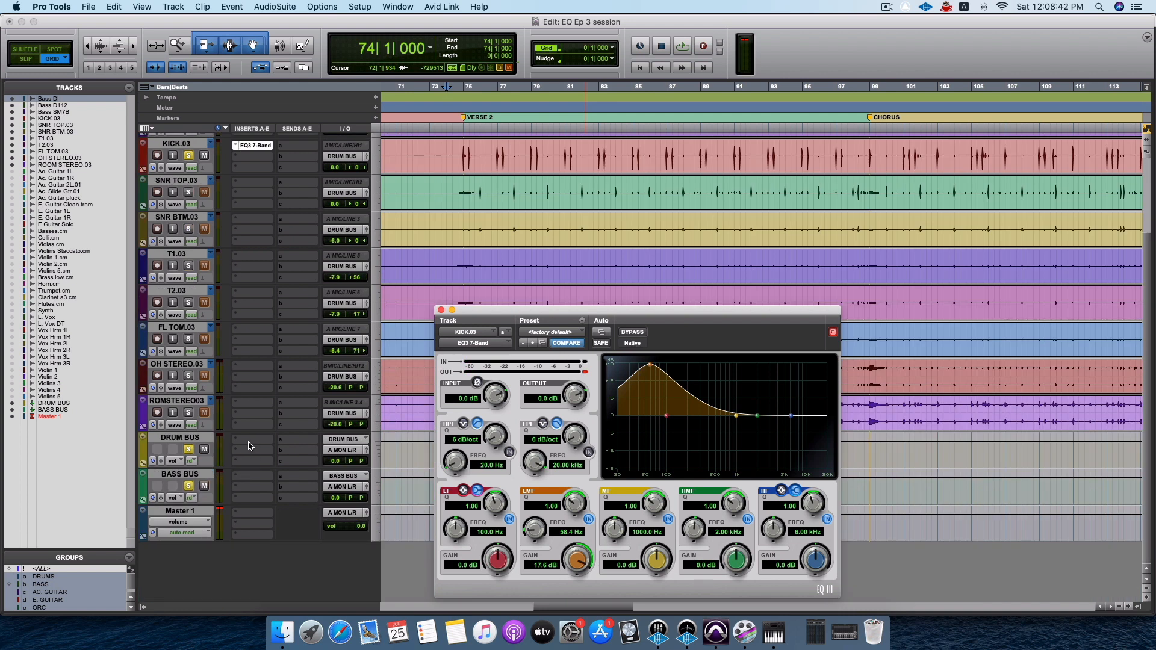
pyautogui.click(247, 440)
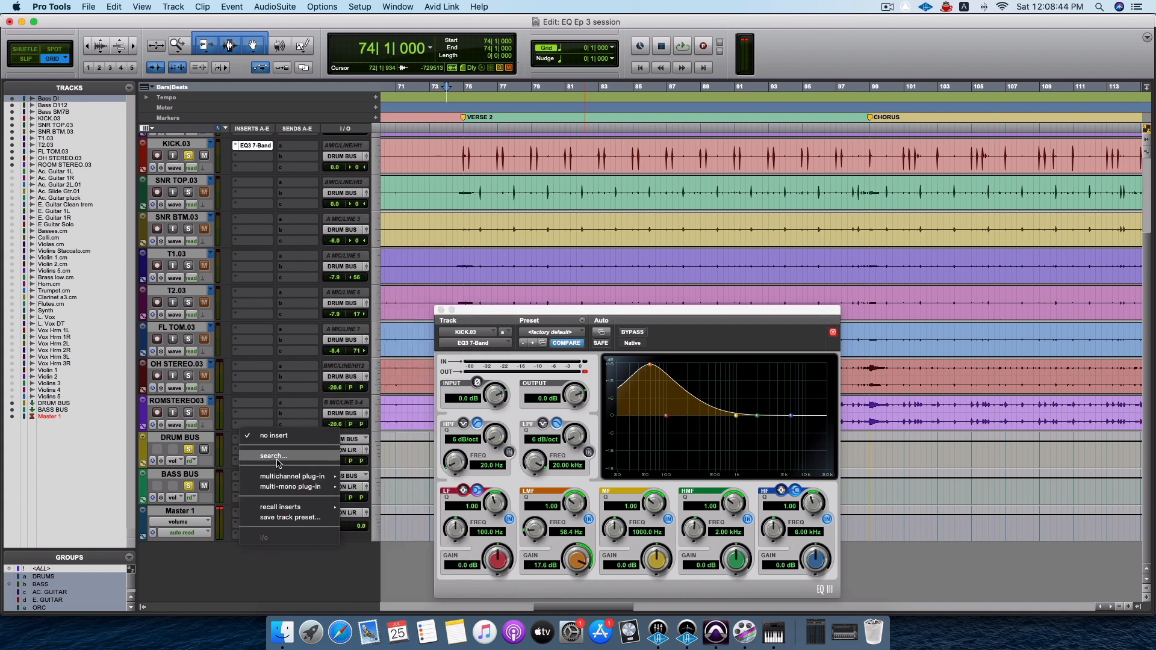
pyautogui.moveTo(279, 476)
pyautogui.moveTo(387, 258)
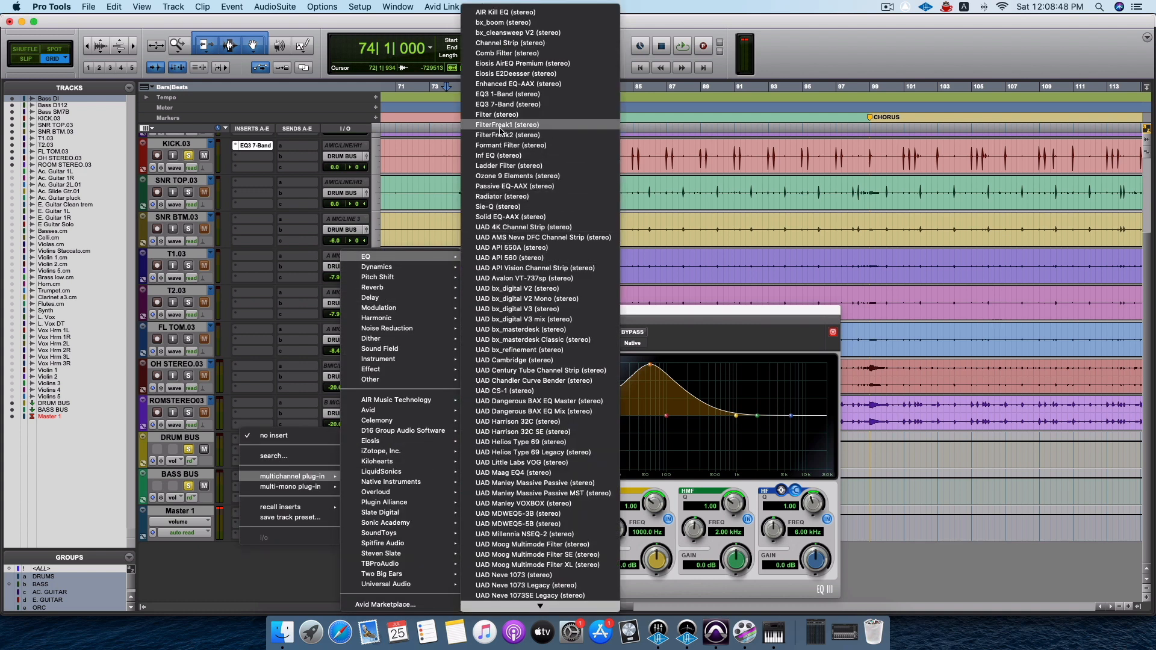
pyautogui.click(499, 104)
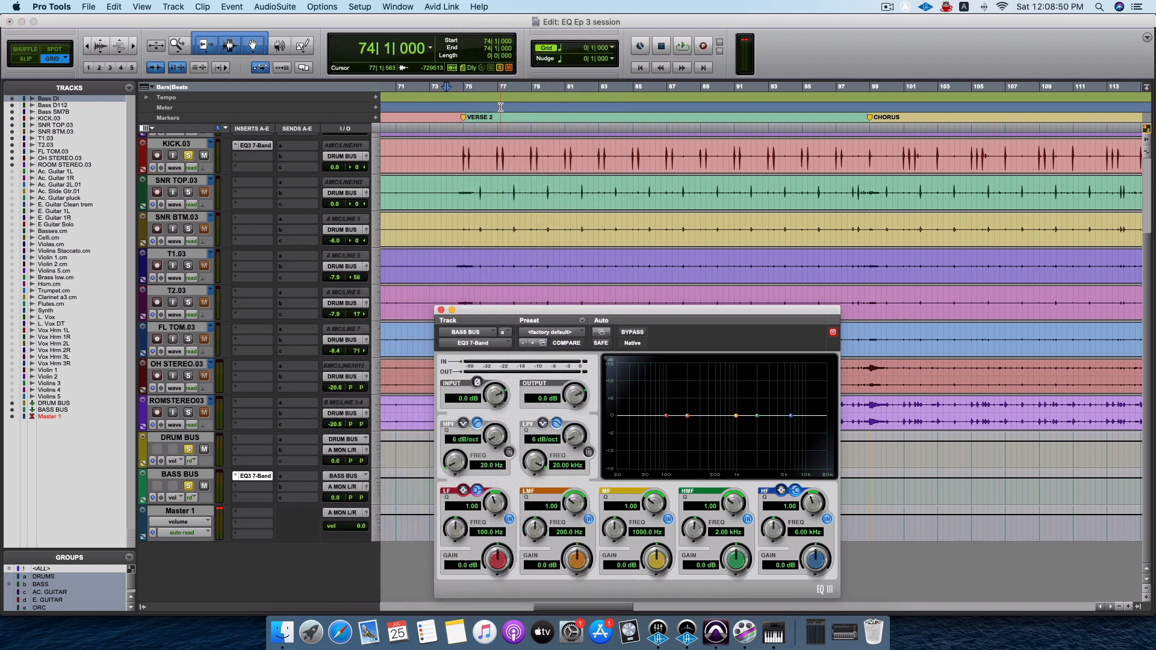
pyautogui.moveTo(551, 313); pyautogui.dragTo(599, 149)
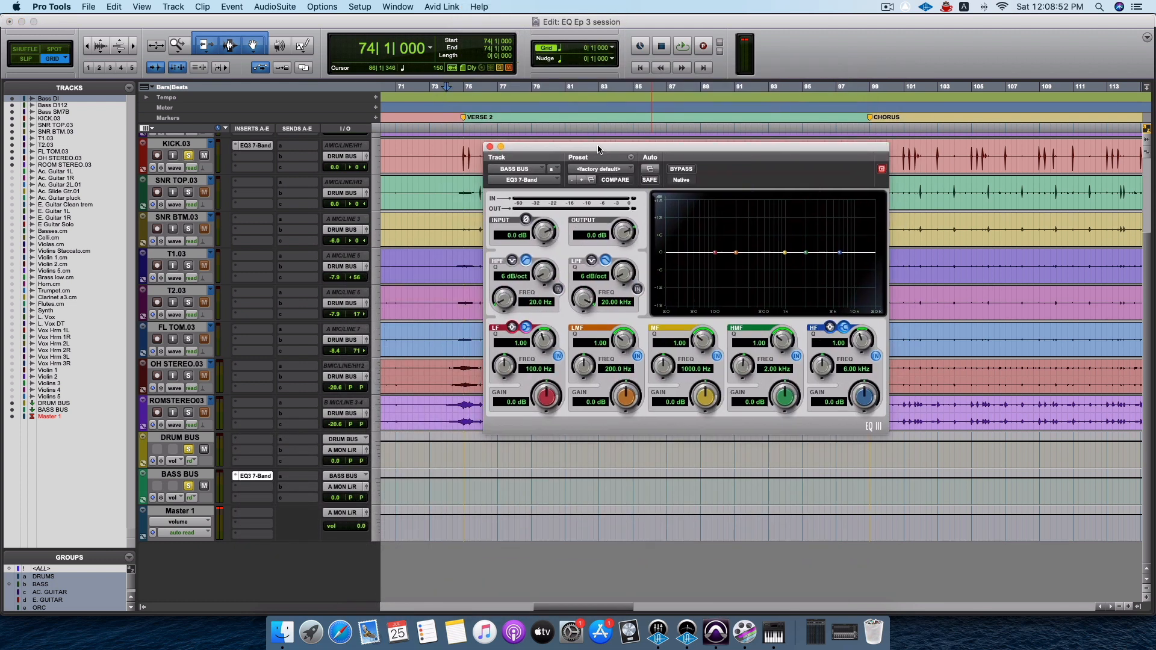
# Check the boosted LMF frequency on the kick EQ and set the BASS BUS EQ's LMF frequency to 58.0 Hz.
pyautogui.scroll(3, 245, 474)
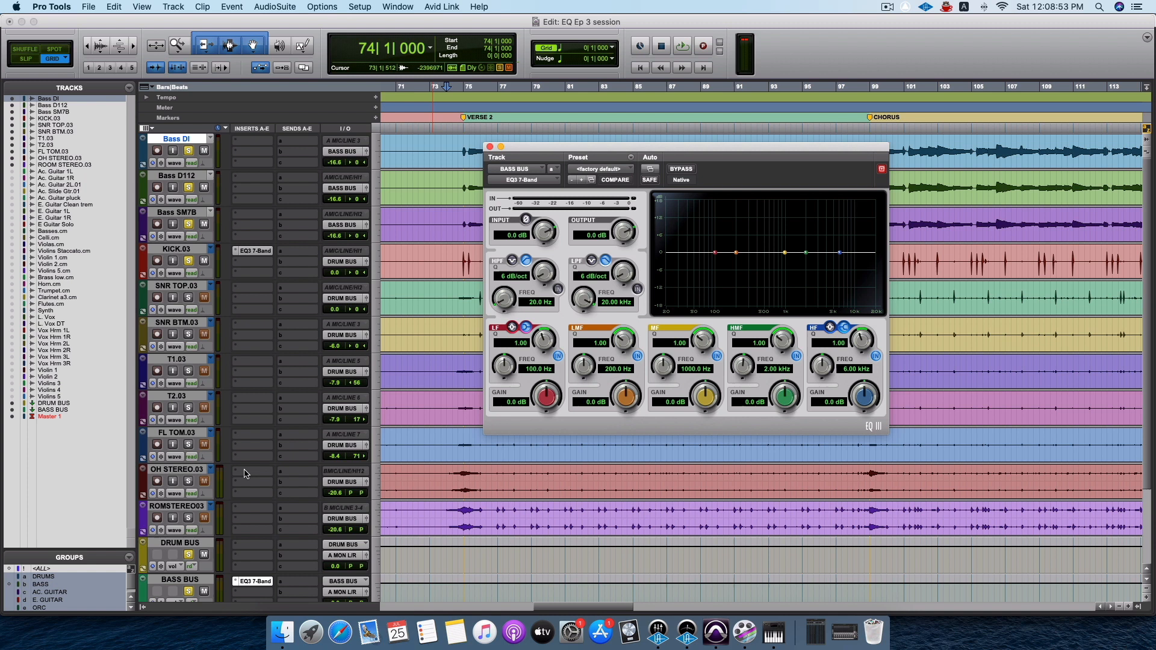
pyautogui.click(255, 258)
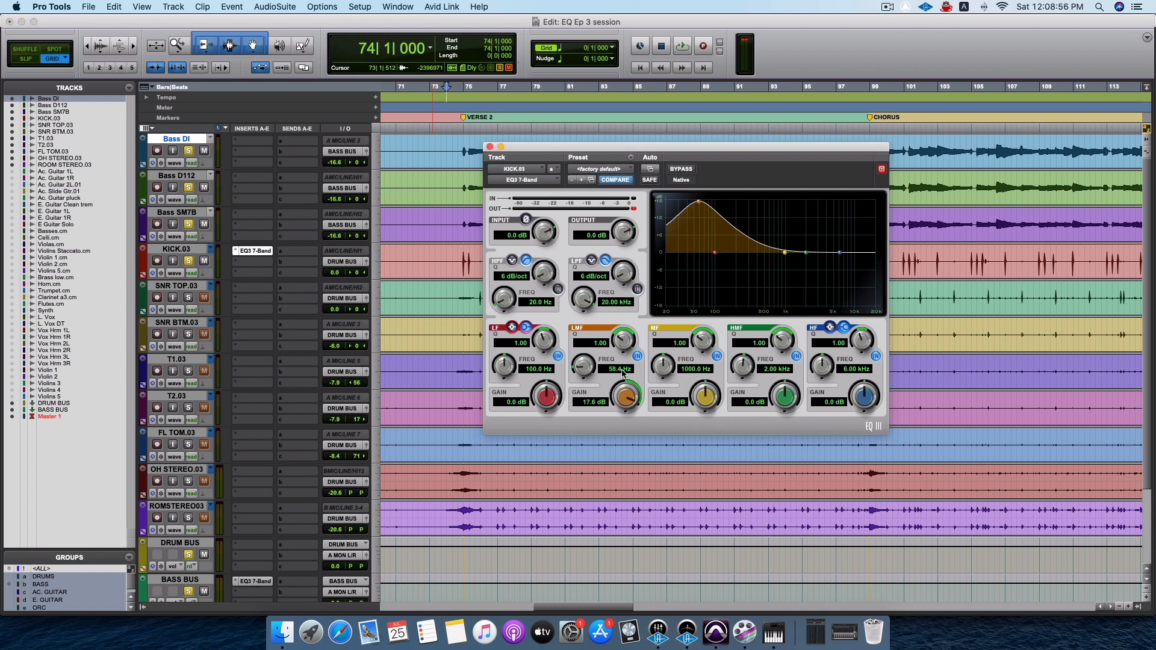
pyautogui.scroll(-3, 397, 482)
pyautogui.click(263, 477)
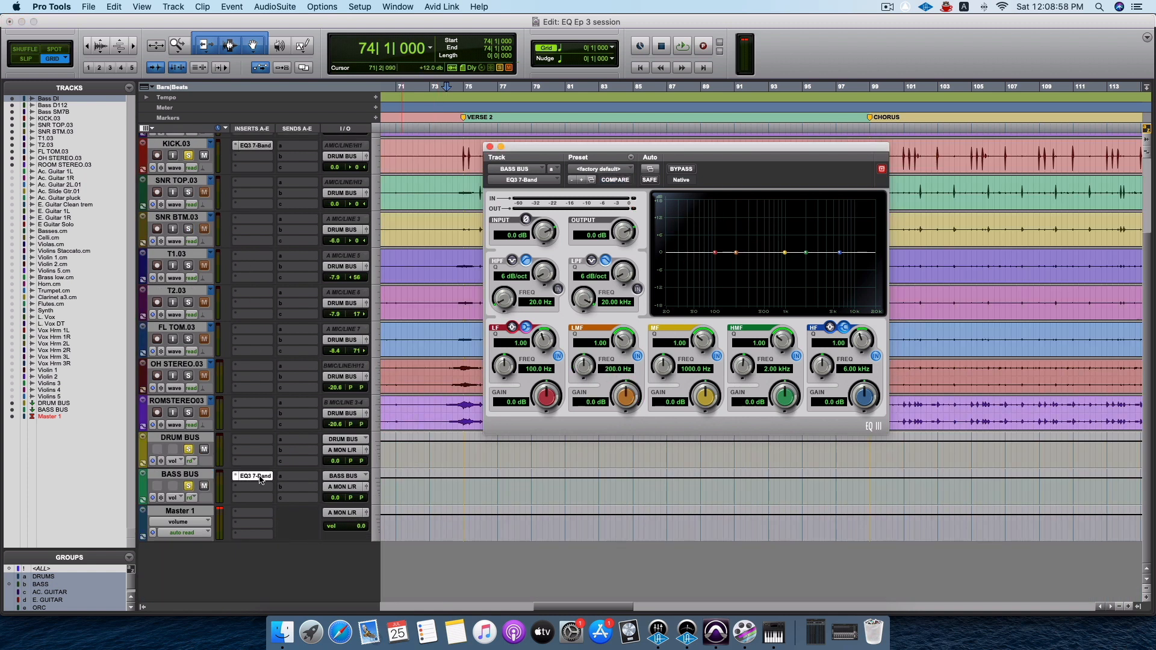
pyautogui.click(610, 369)
pyautogui.write('58.0')
pyautogui.press('Return')
# Cut the BASS BUS EQ's LMF gain to about -2.1 dB, and fine-tune the band's Q and gain.
pyautogui.moveTo(626, 395); pyautogui.dragTo(625, 419)
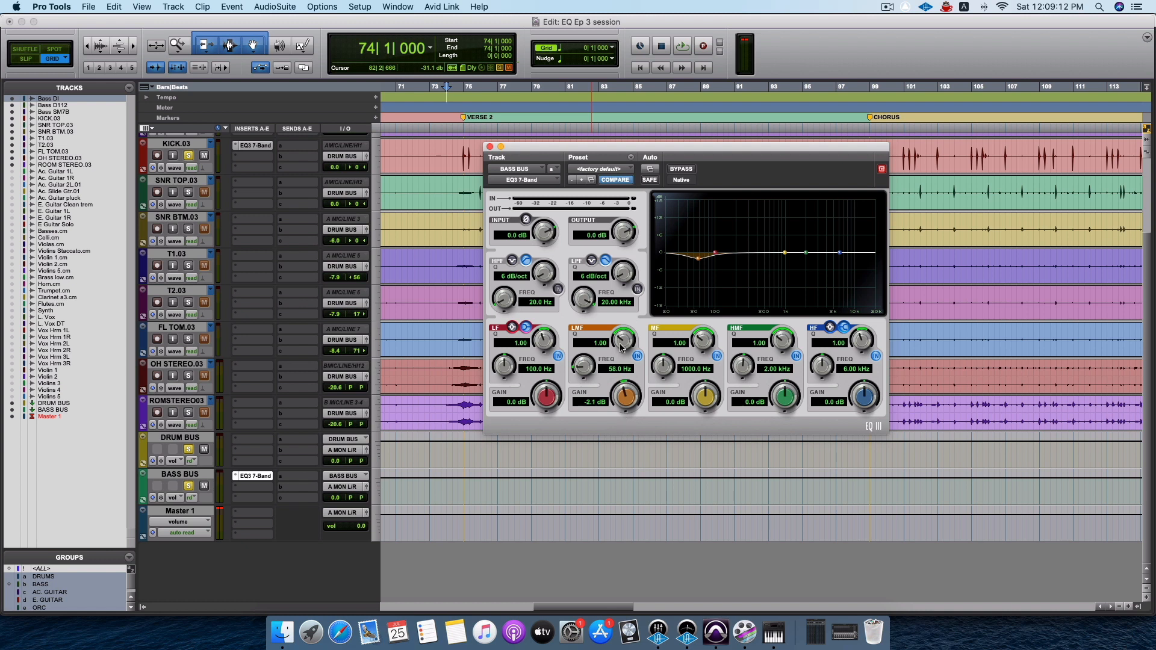
pyautogui.moveTo(620, 347); pyautogui.dragTo(621, 340)
pyautogui.moveTo(626, 402); pyautogui.dragTo(625, 412)
# Reopen the KICK.03 EQ and reset its LMF gain to 0 dB.
pyautogui.scroll(3, 267, 392)
pyautogui.click(260, 251)
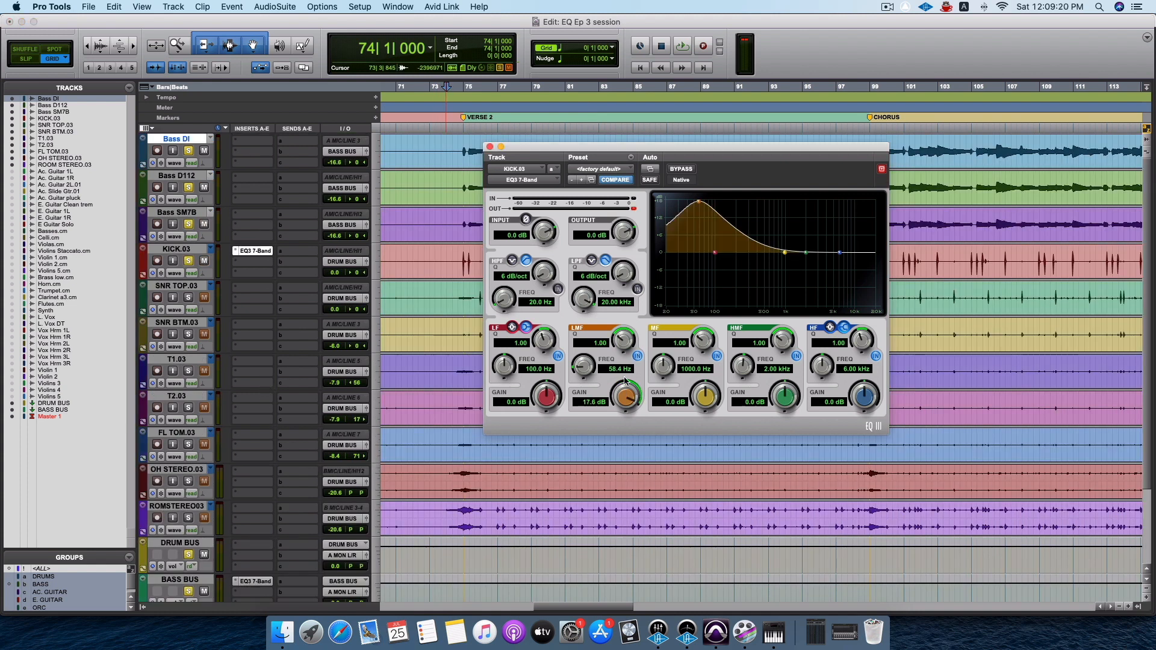
pyautogui.click(586, 402)
pyautogui.press('Return')
pyautogui.click(585, 404)
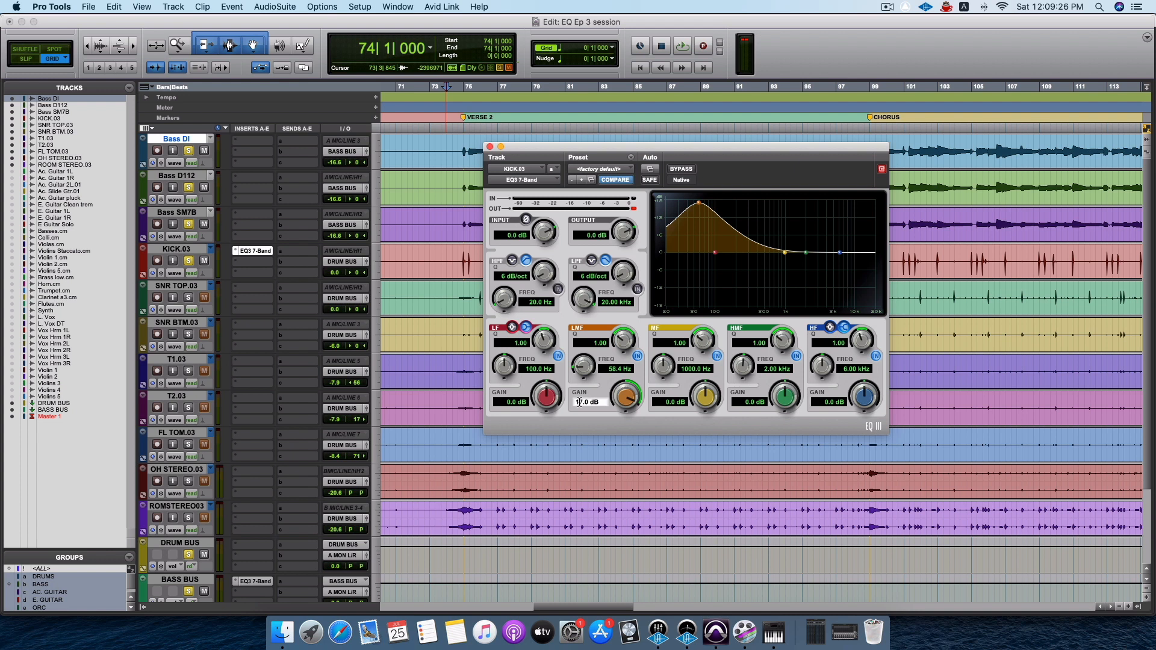
pyautogui.moveTo(582, 402); pyautogui.dragTo(572, 402)
pyautogui.write('0')
pyautogui.press('Return')
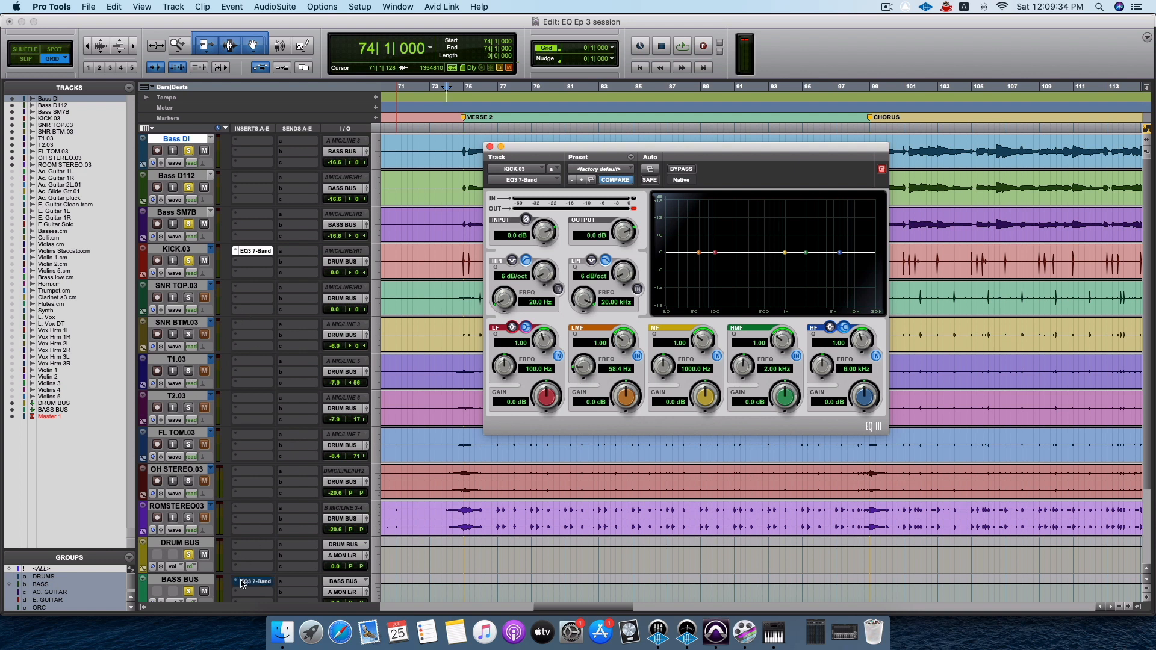
# Solo the remaining drum tracks and compare the verse with the BASS BUS EQ bypassed and active during playback.
pyautogui.press('space')
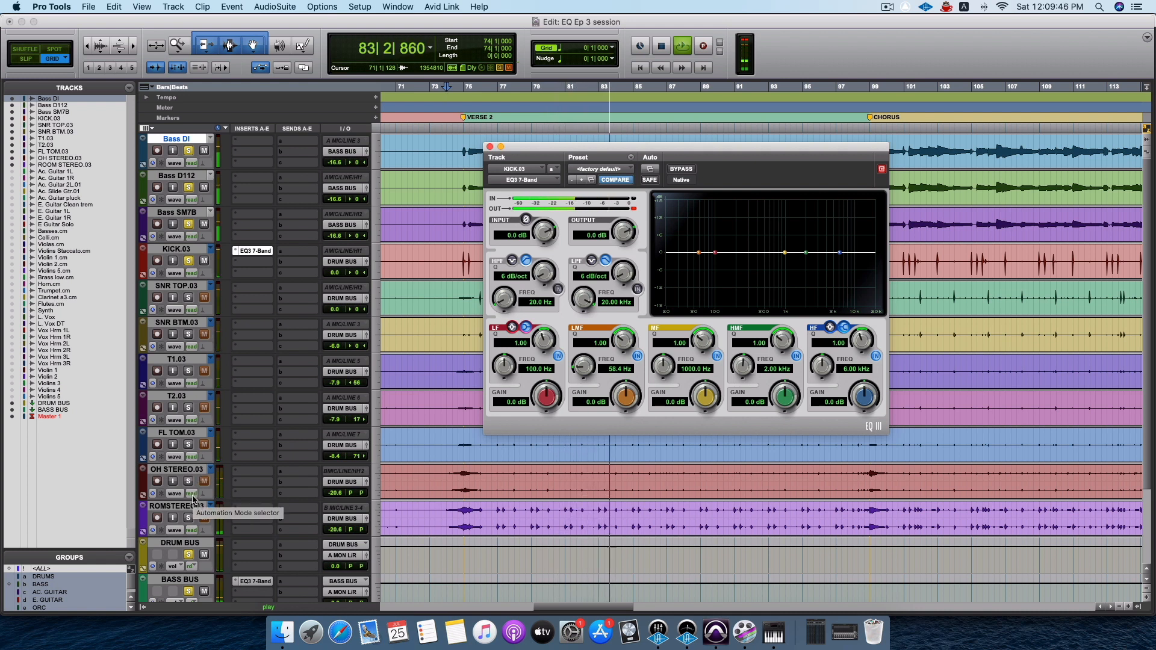
pyautogui.press('space')
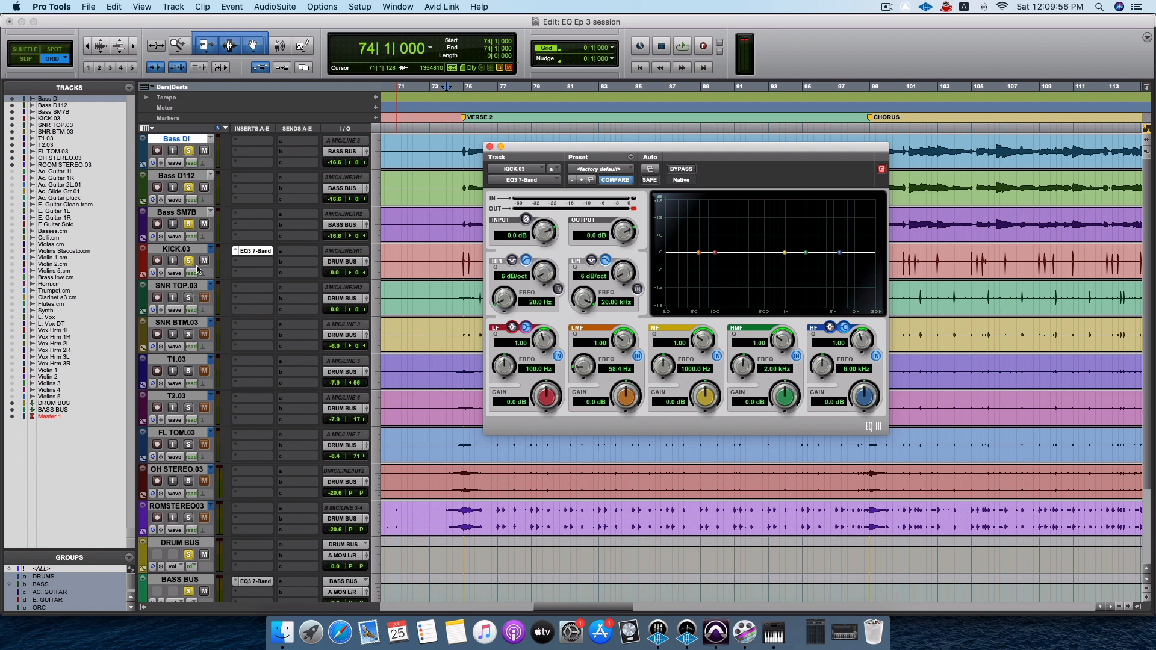
pyautogui.click(188, 298)
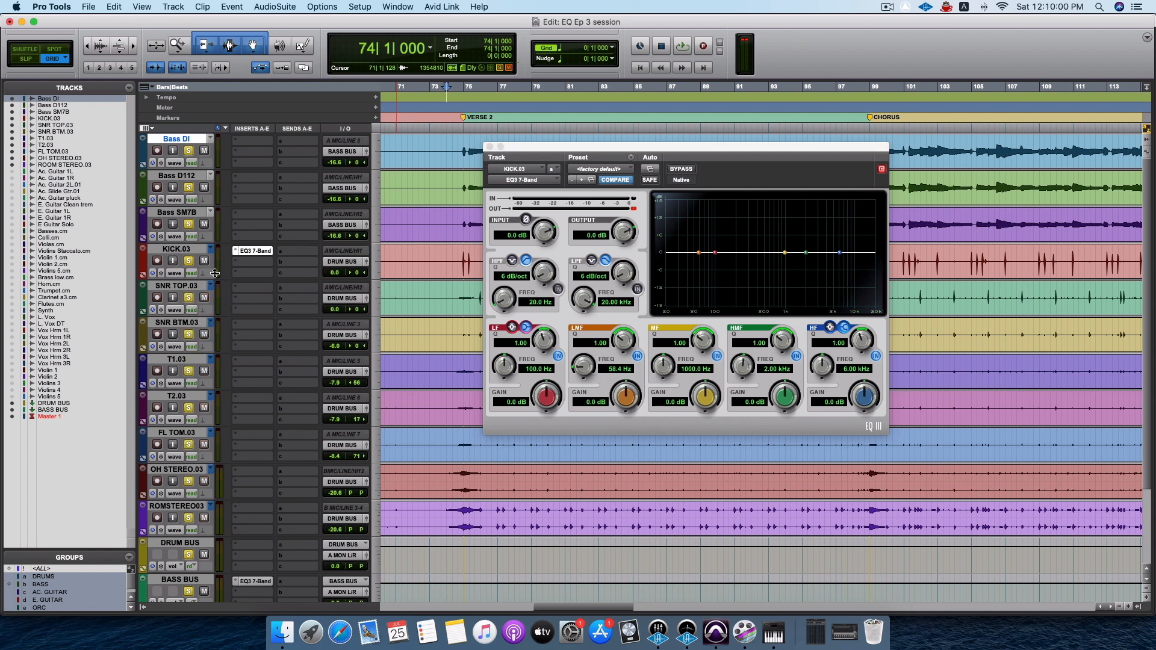
pyautogui.press('space')
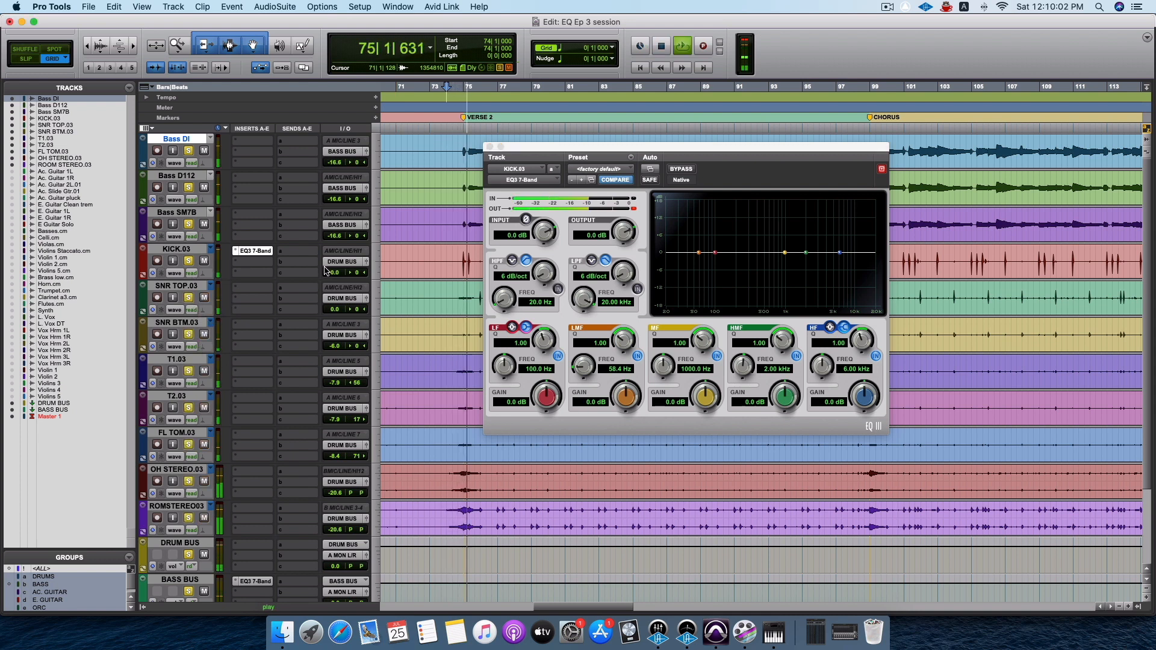
pyautogui.keyDown('super'); pyautogui.click(247, 582); pyautogui.keyUp('super')
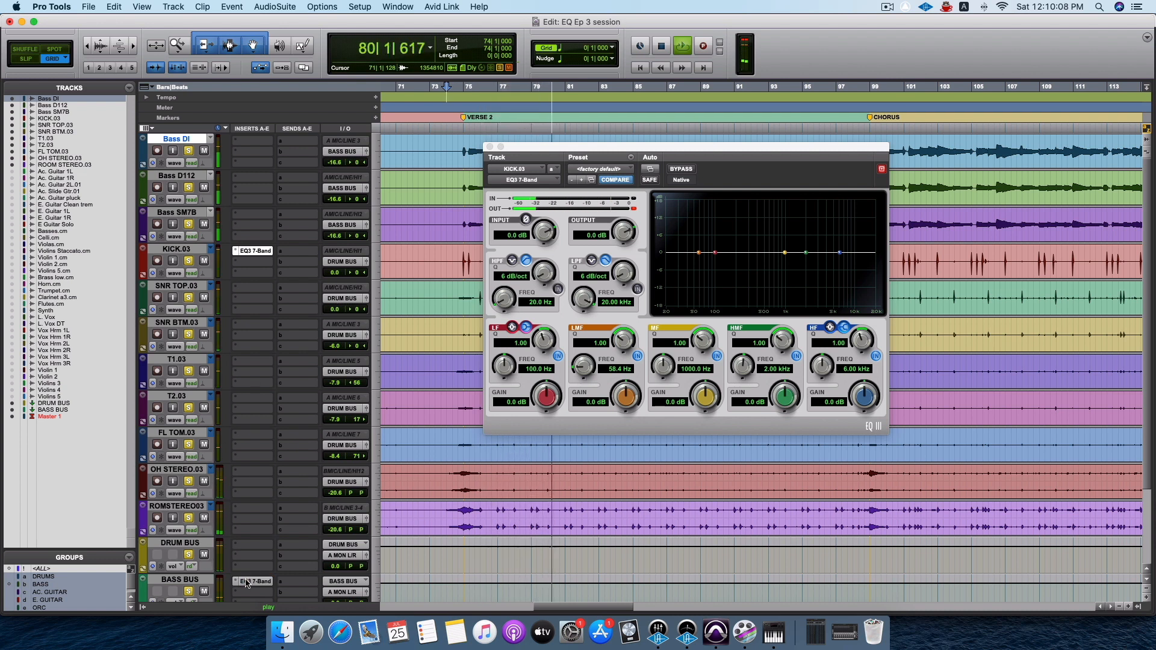
pyautogui.scroll(-3, 260, 530)
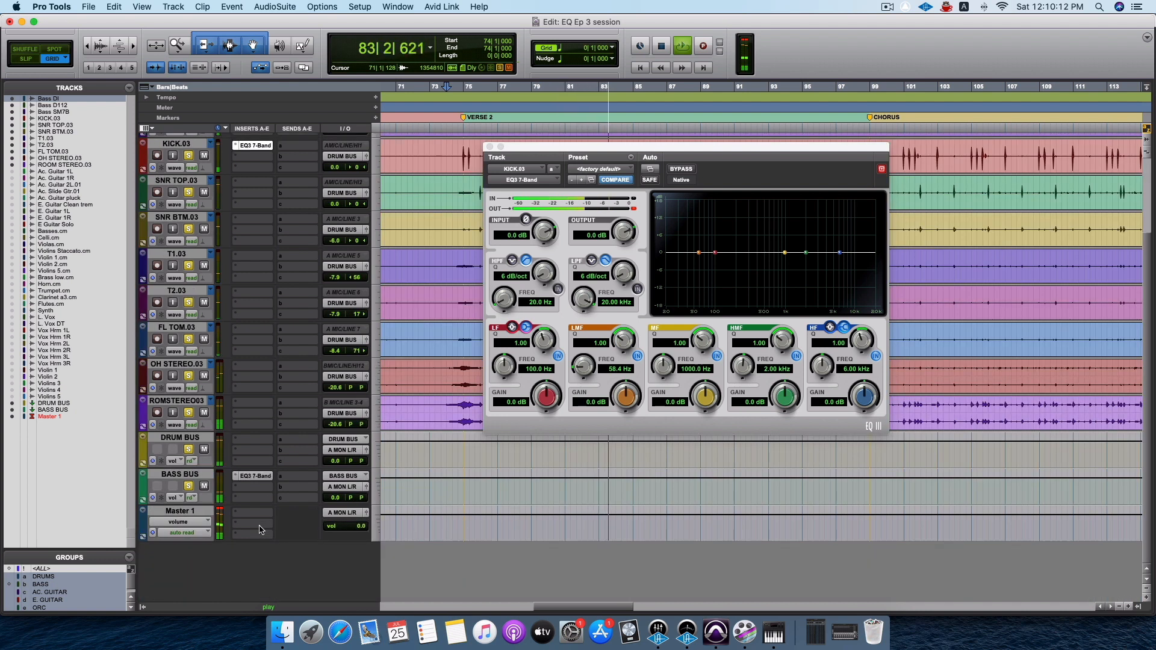
pyautogui.press('space')
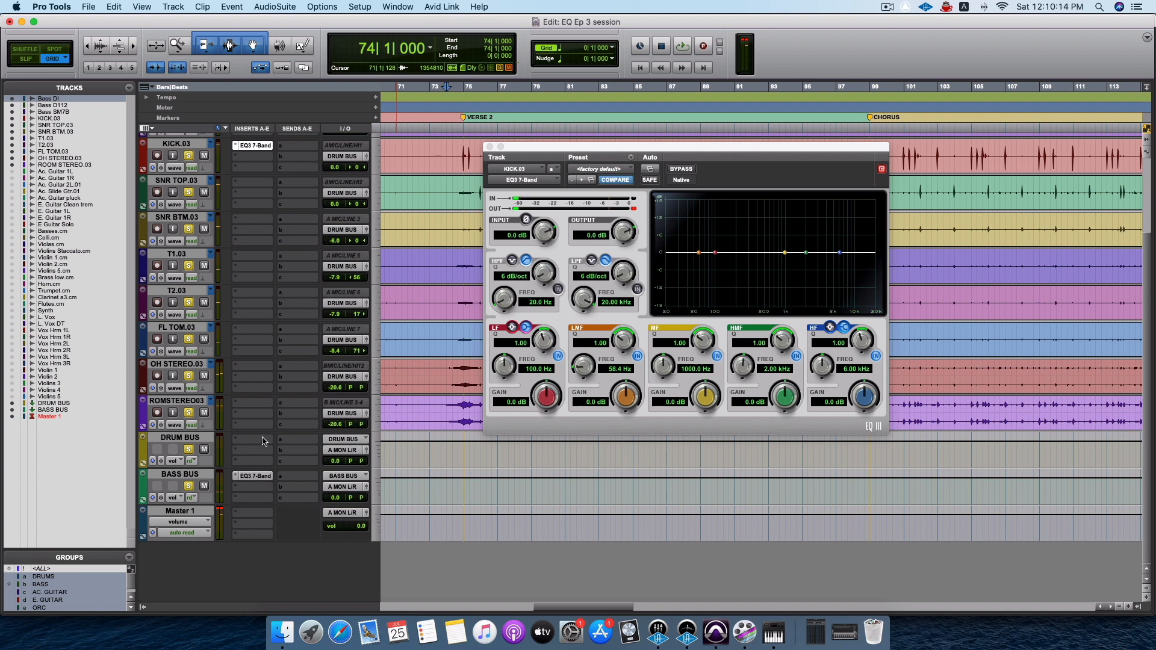
# Raise the KICK.03 EQ's LMF gain to about 3.1 dB while listening to the verse.
pyautogui.scroll(3, 263, 441)
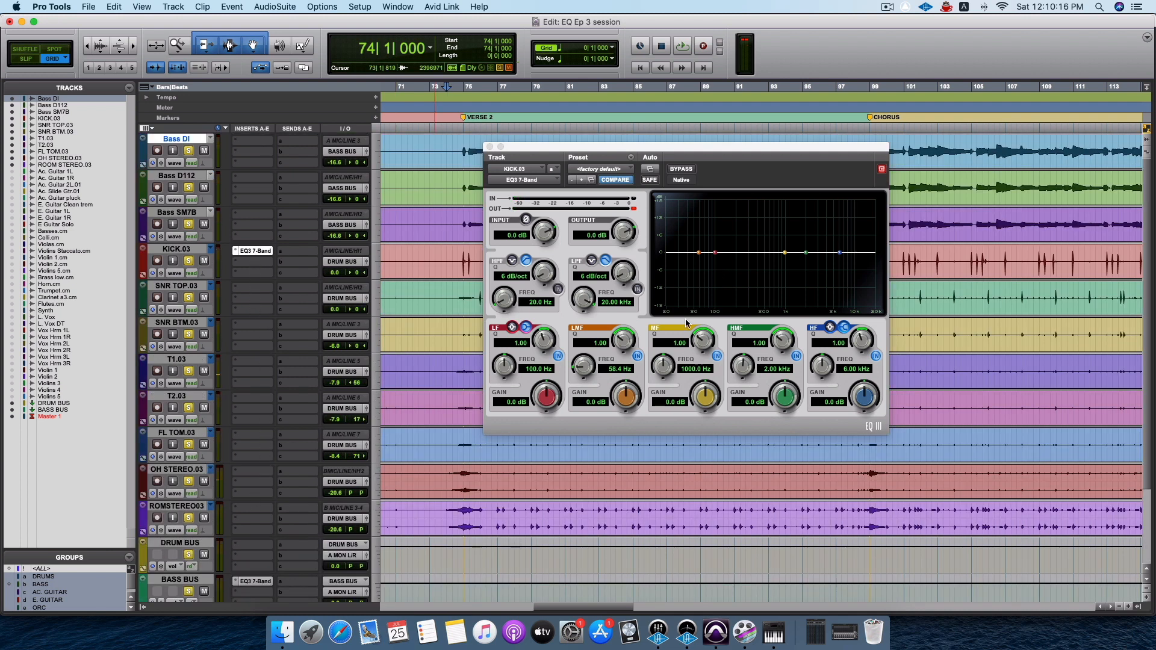
pyautogui.moveTo(637, 398); pyautogui.dragTo(631, 376)
pyautogui.press('space')
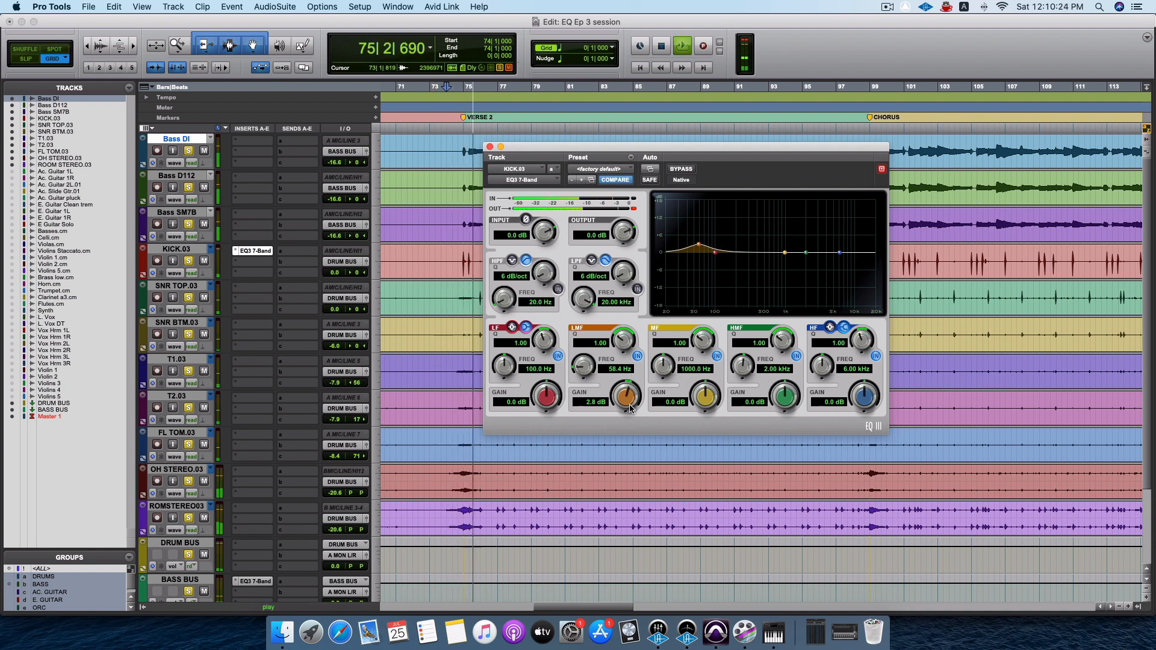
pyautogui.moveTo(628, 402); pyautogui.dragTo(629, 399)
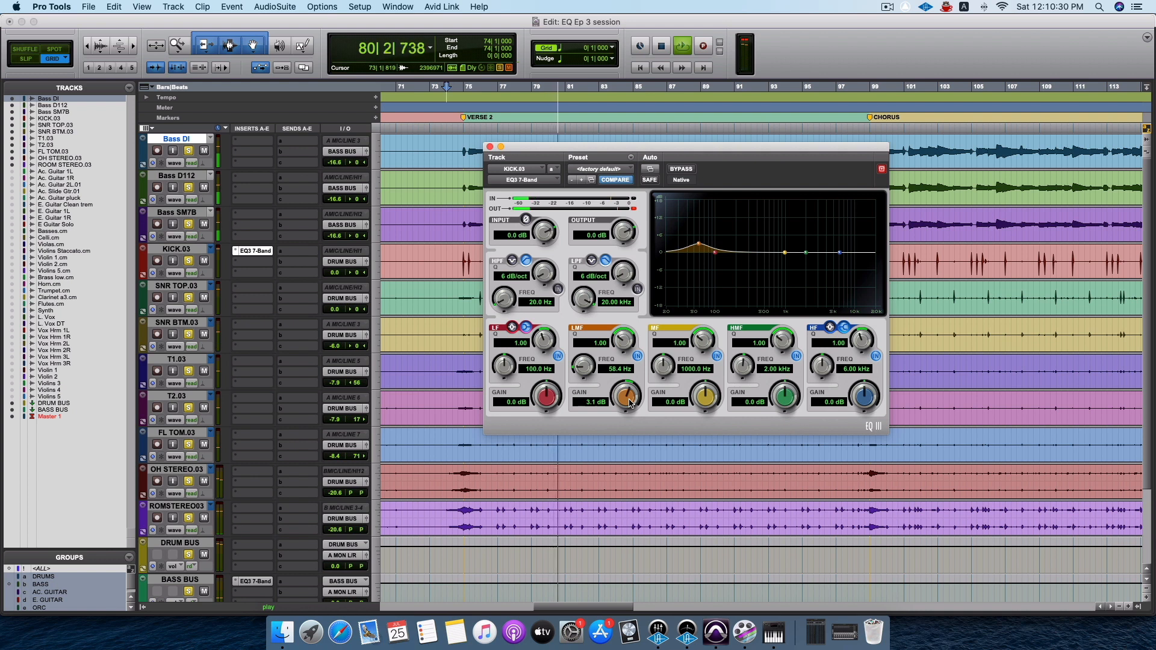
pyautogui.press('space')
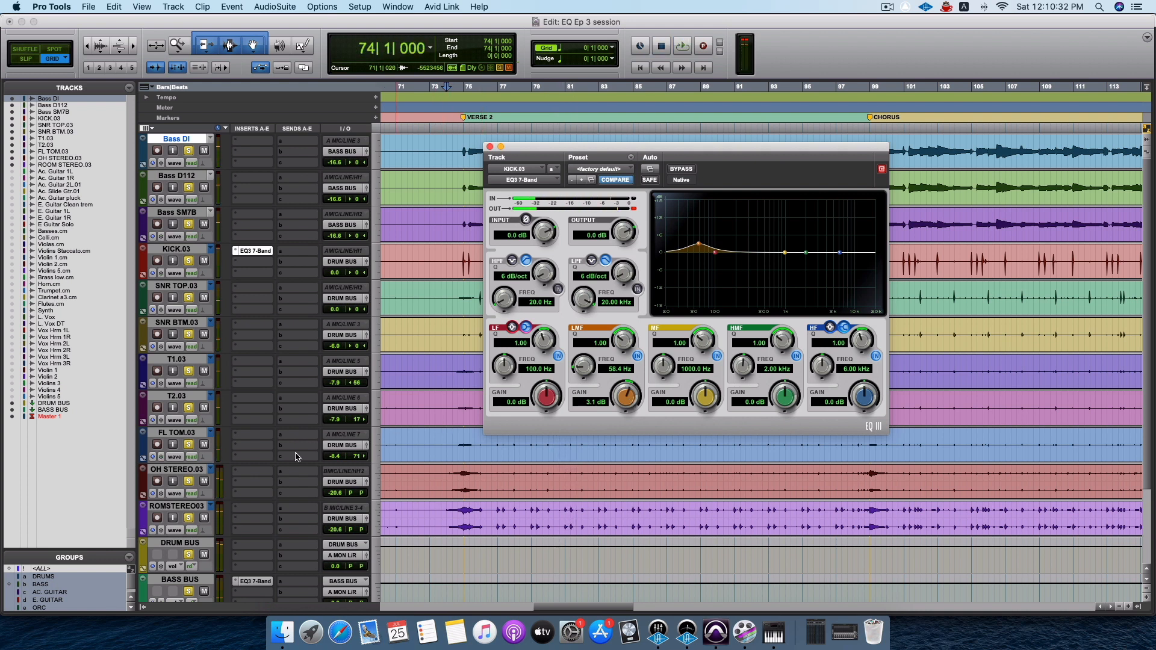
# Move the kick EQ window clear of the kick waveform and place the playback start at bar 75, where VERSE 2 begins.
pyautogui.scroll(-5, 279, 542)
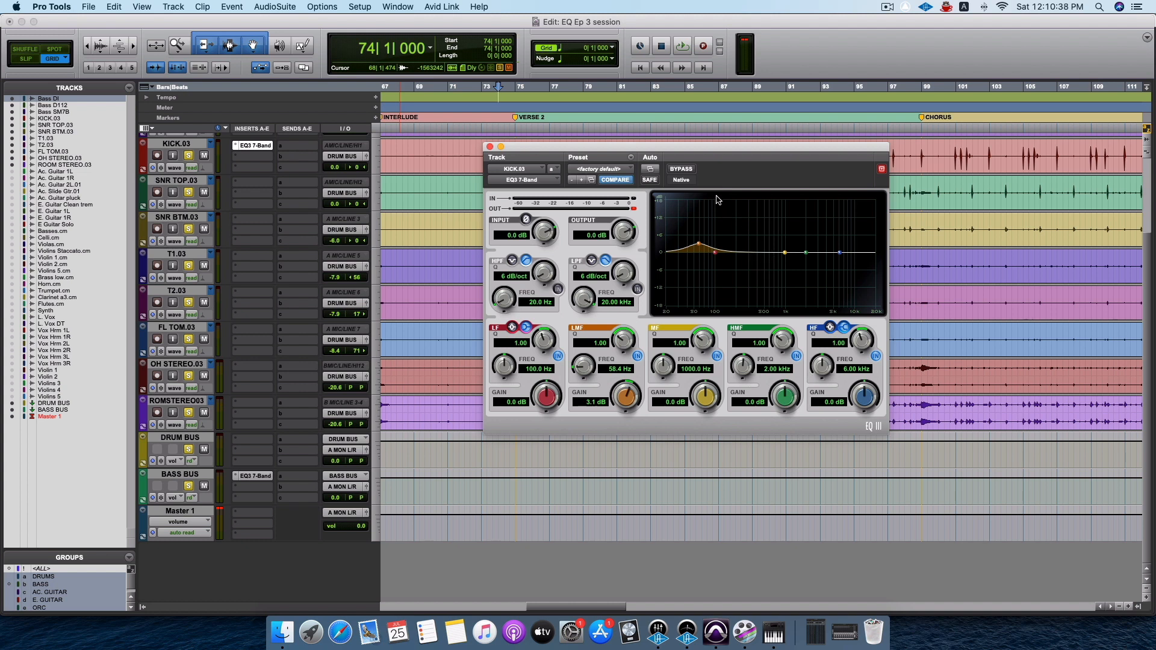
pyautogui.press('space')
pyautogui.moveTo(639, 152); pyautogui.dragTo(555, 269)
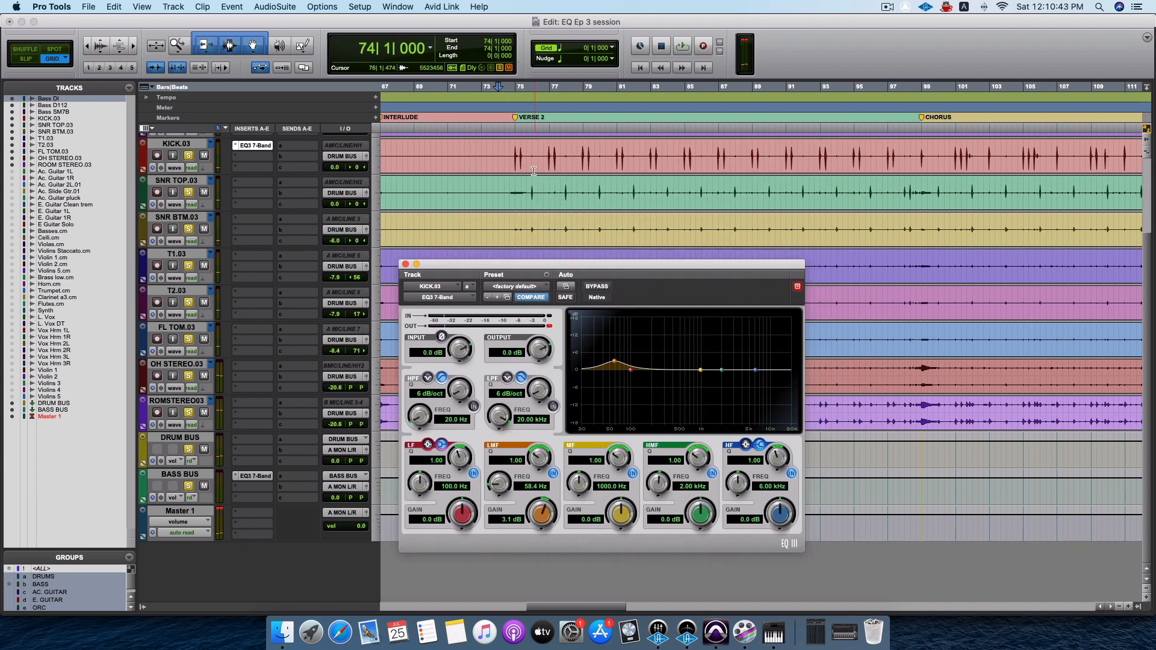
pyautogui.click(514, 103)
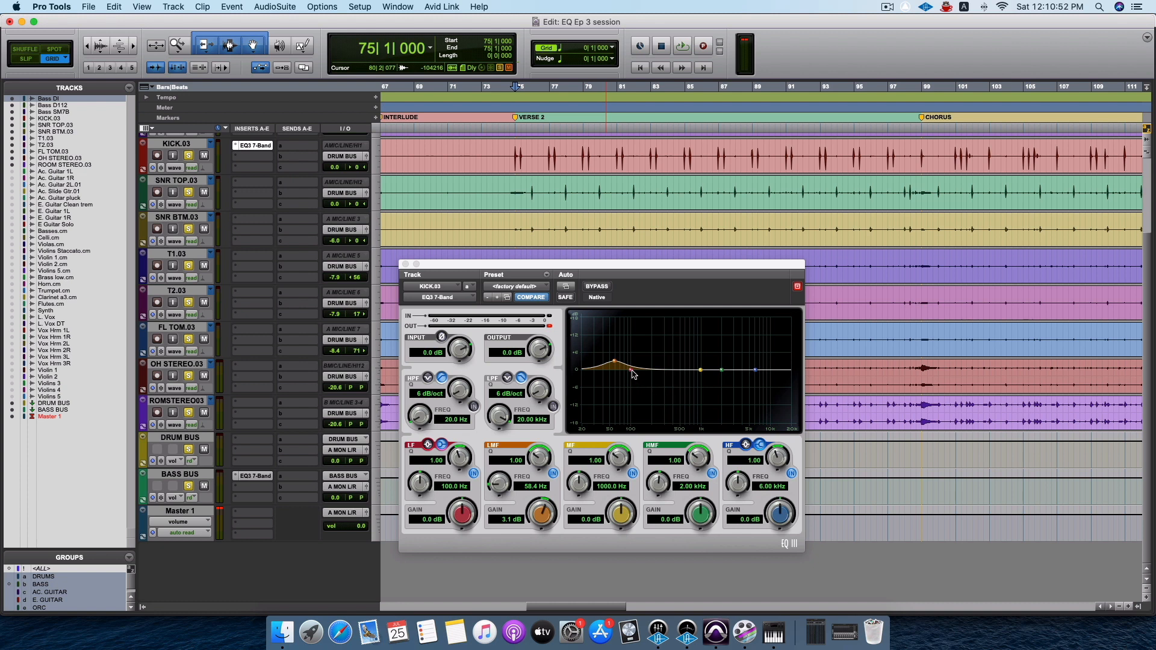
# Shift the kick EQ's LF band to about 78.7 Hz and boost the MF band to about 14.6 dB at 552.9 Hz during playback.
pyautogui.moveTo(633, 373); pyautogui.dragTo(643, 375)
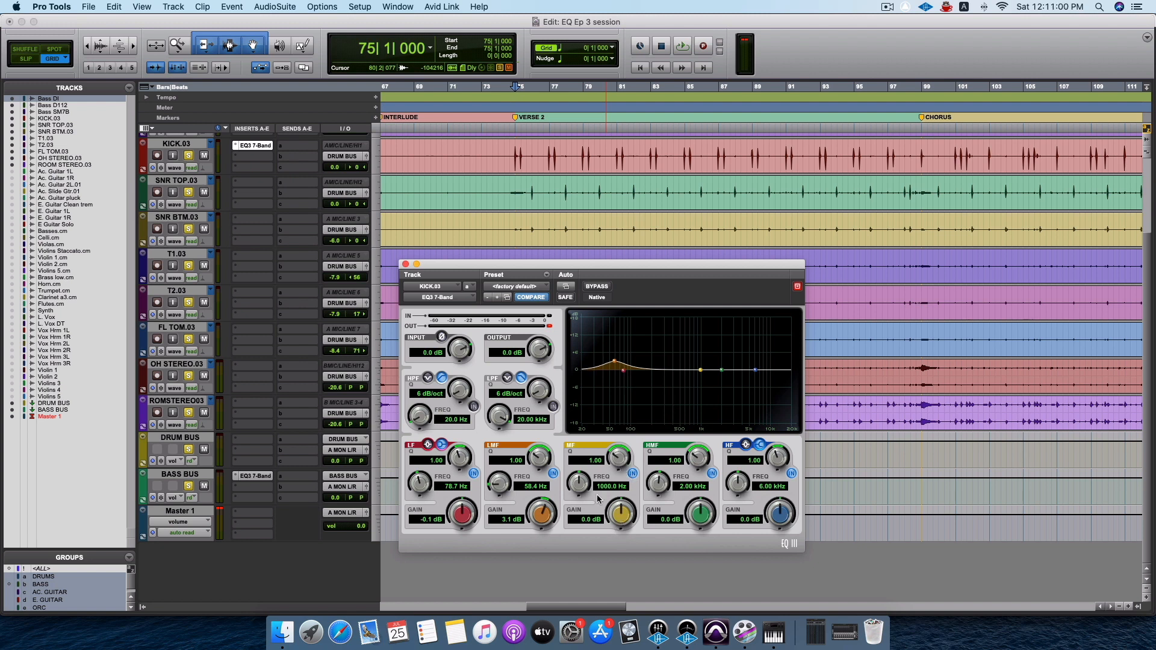
pyautogui.moveTo(579, 528); pyautogui.dragTo(586, 464)
pyautogui.press('space')
pyautogui.press('space')
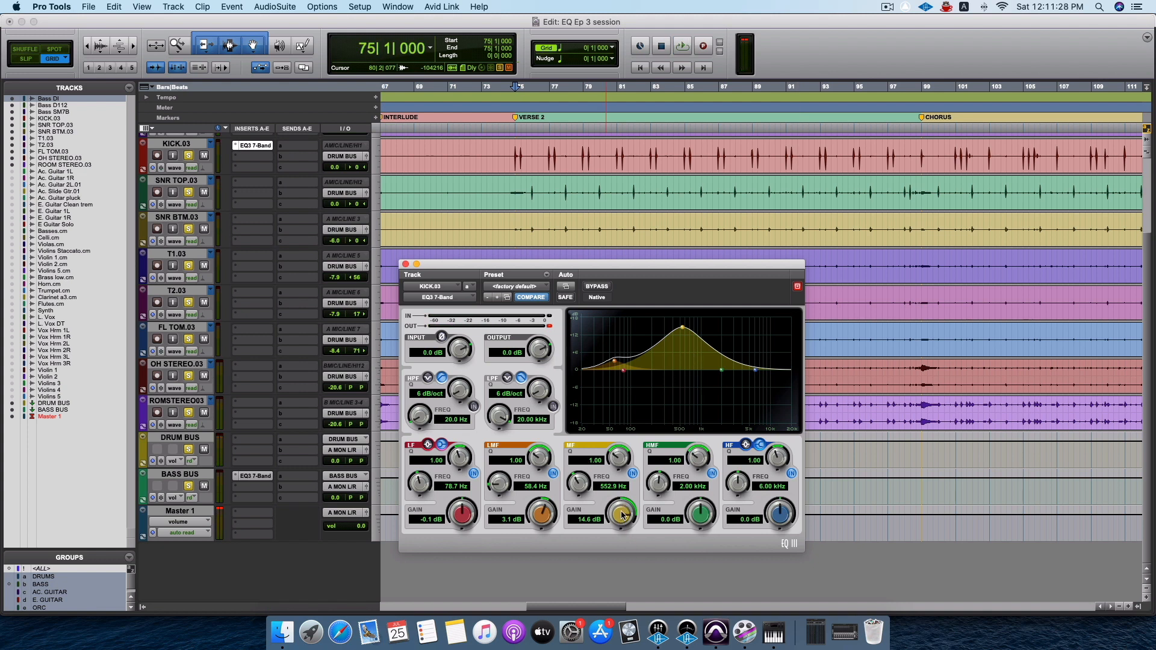
# Cut the kick EQ's MF band to about -6.7 dB at 552.9 Hz and listen to the verse.
pyautogui.moveTo(623, 514); pyautogui.dragTo(630, 574)
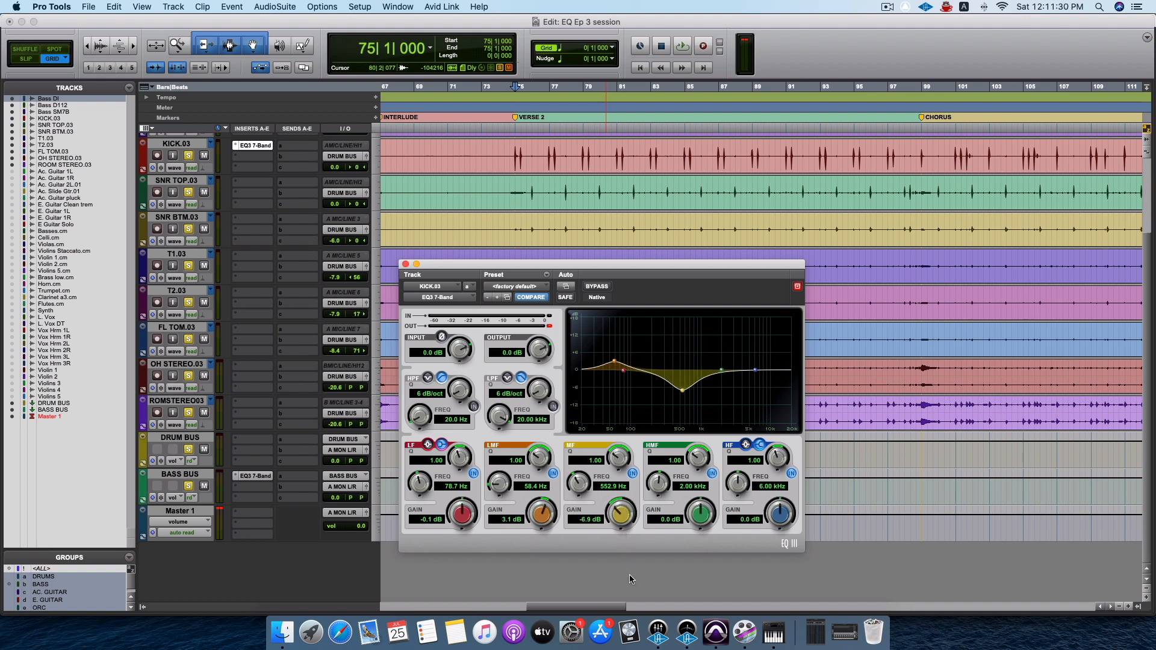
pyautogui.press('space')
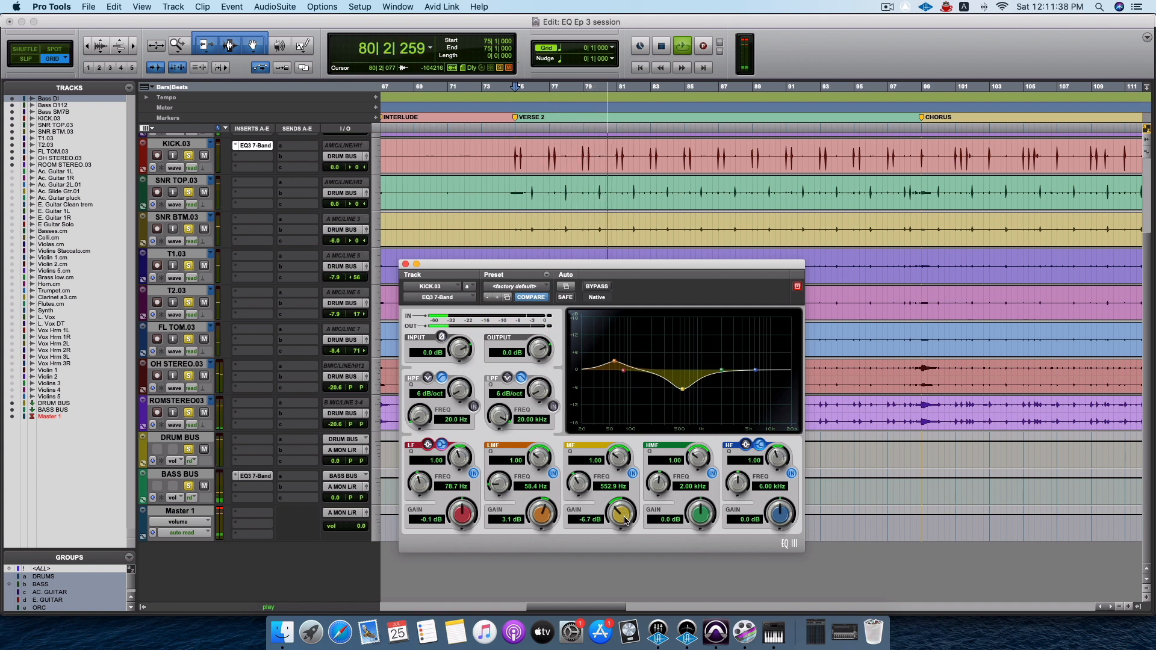
pyautogui.press('space')
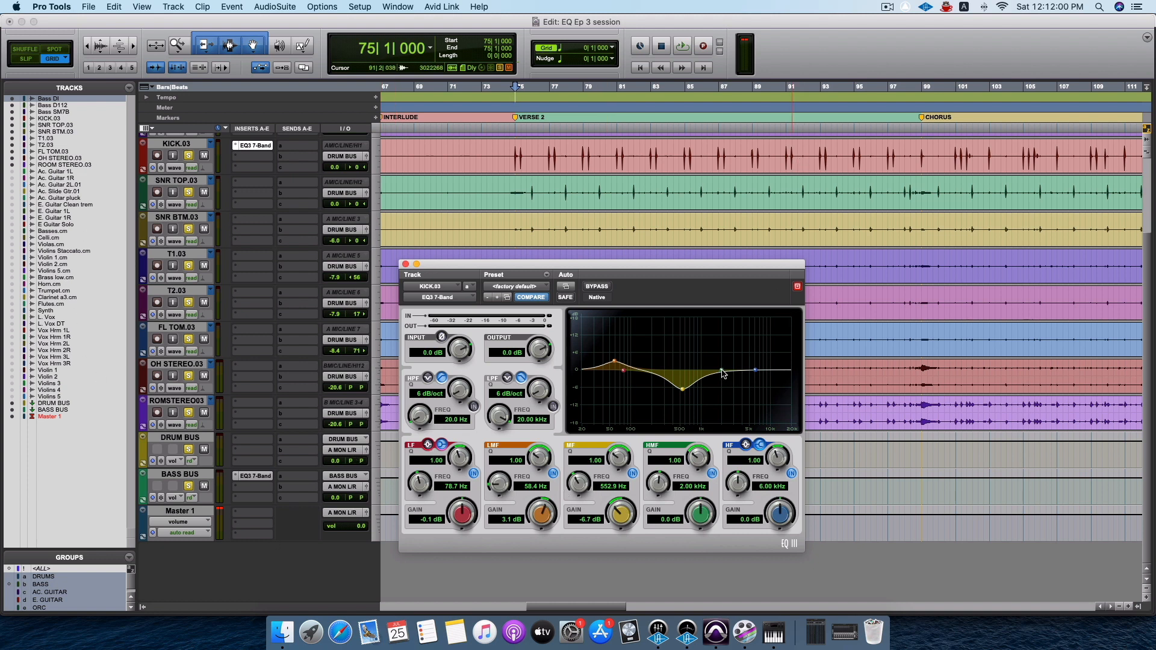
# Boost the kick EQ's HMF band to about 9.8 dB and sweep it up to about 5.19 kHz during playback.
pyautogui.press('space')
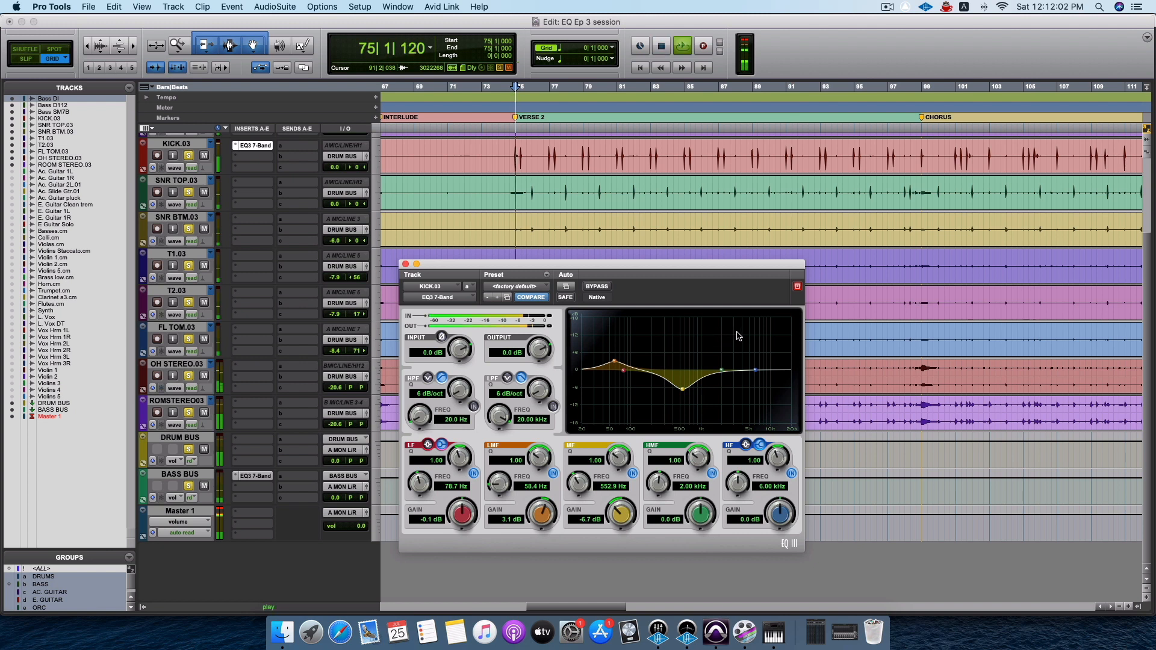
pyautogui.moveTo(703, 512); pyautogui.dragTo(658, 507)
pyautogui.press('space')
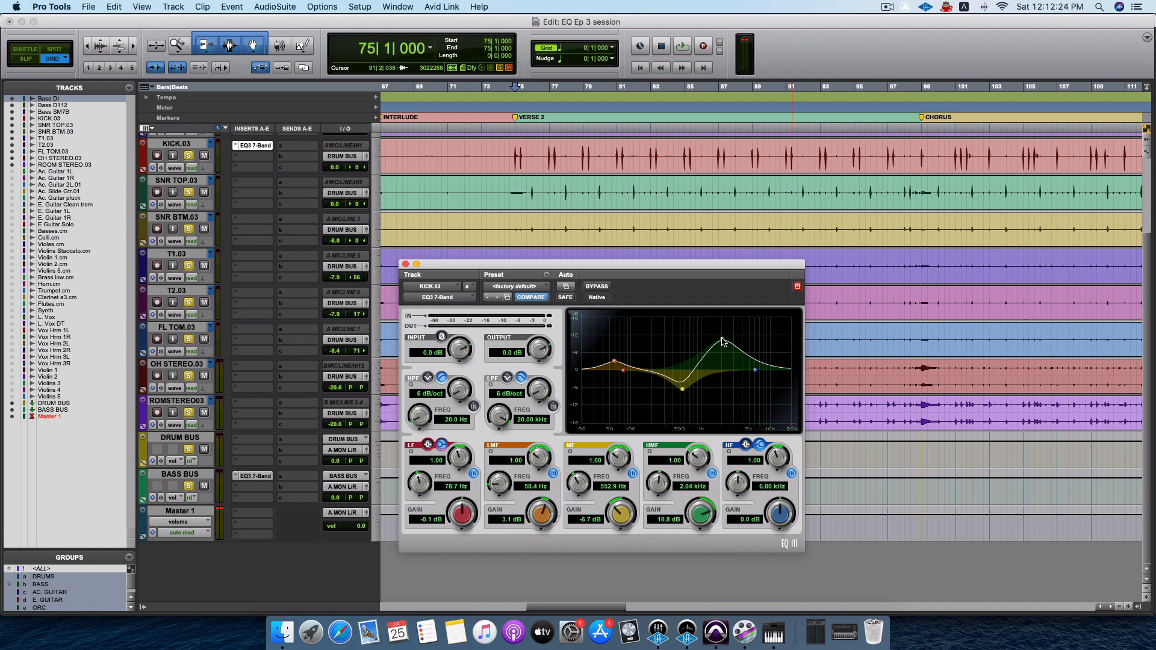
pyautogui.moveTo(723, 342); pyautogui.dragTo(737, 342)
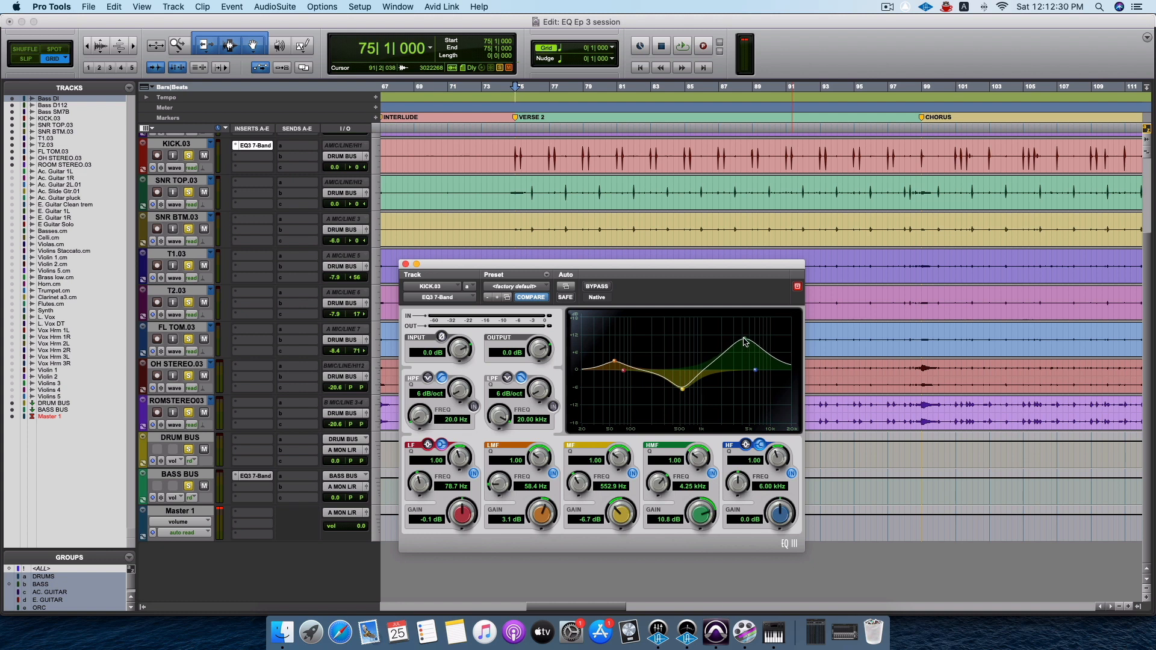
pyautogui.press('space')
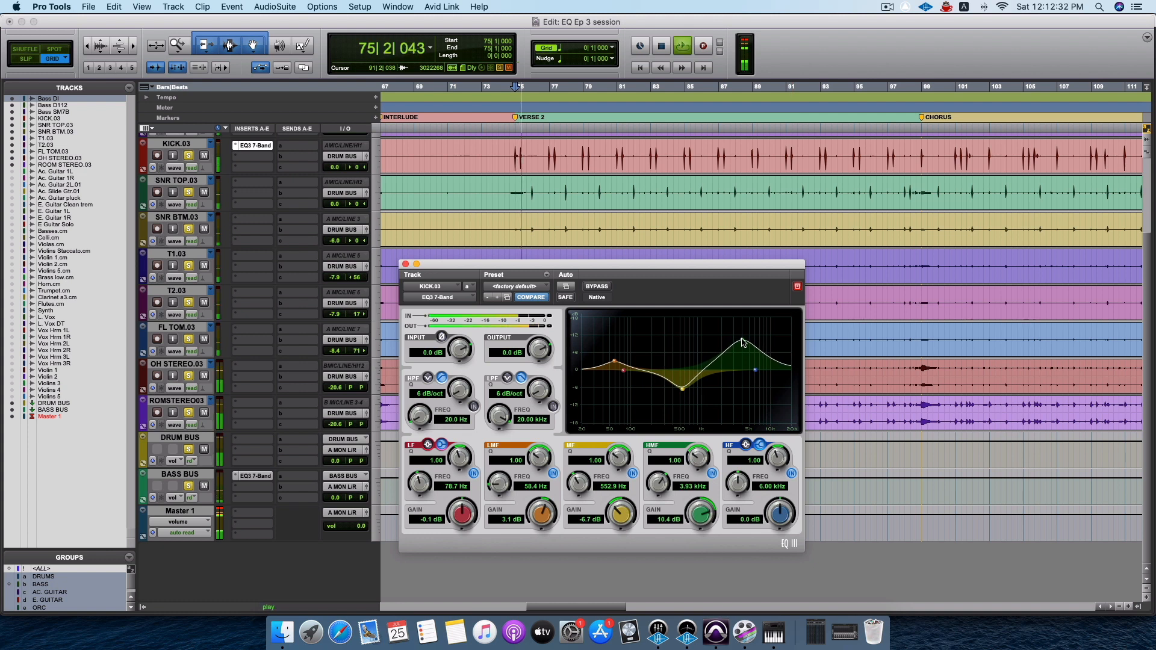
pyautogui.moveTo(742, 343); pyautogui.dragTo(751, 344)
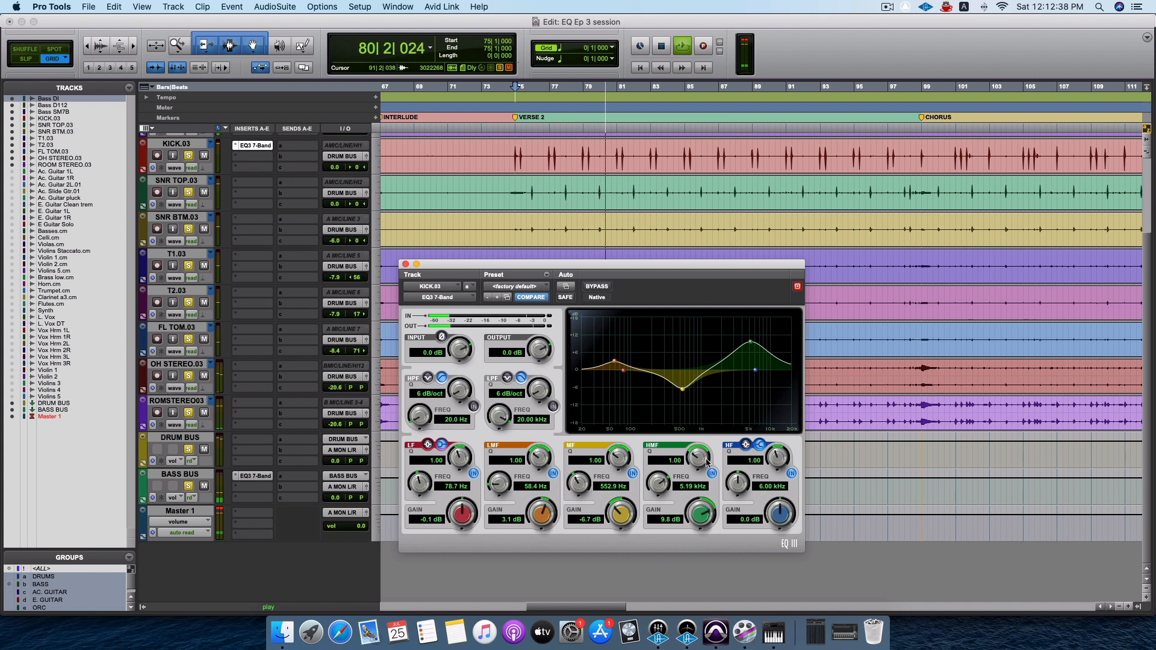
# Compare the kick with the boosted HMF band switched off and on during playback.
pyautogui.click(713, 473)
pyautogui.click(713, 472)
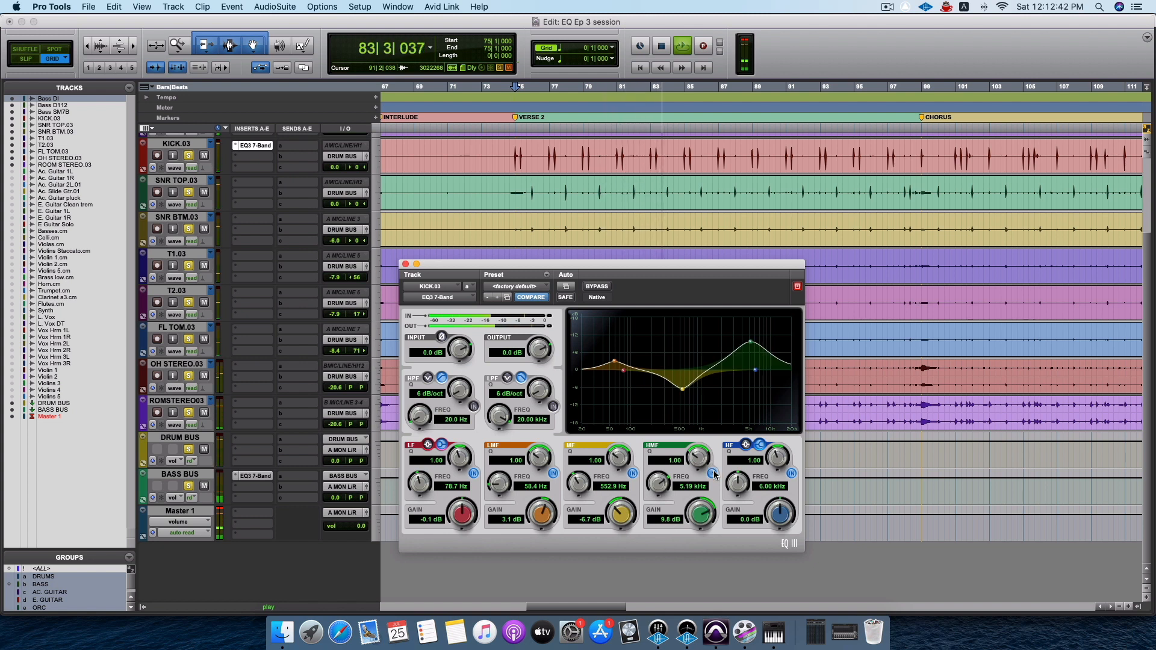
pyautogui.press('space')
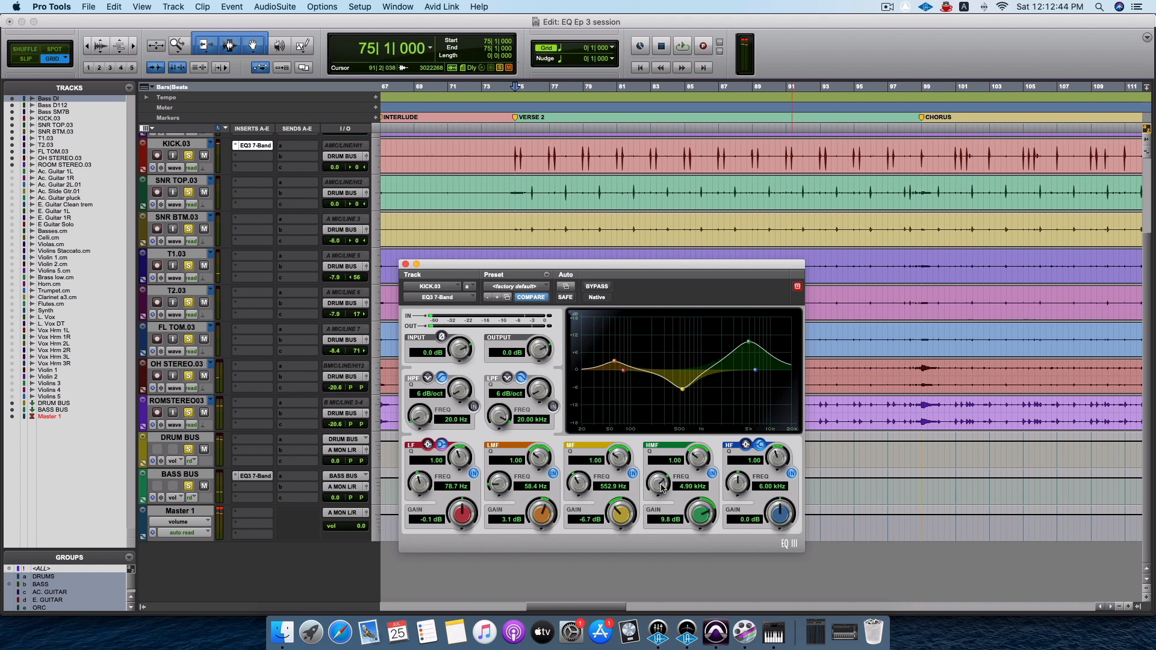
# Try the kick EQ's HMF boost at about 2.18 kHz and listen to the start of VERSE 2.
pyautogui.moveTo(661, 488); pyautogui.dragTo(662, 531)
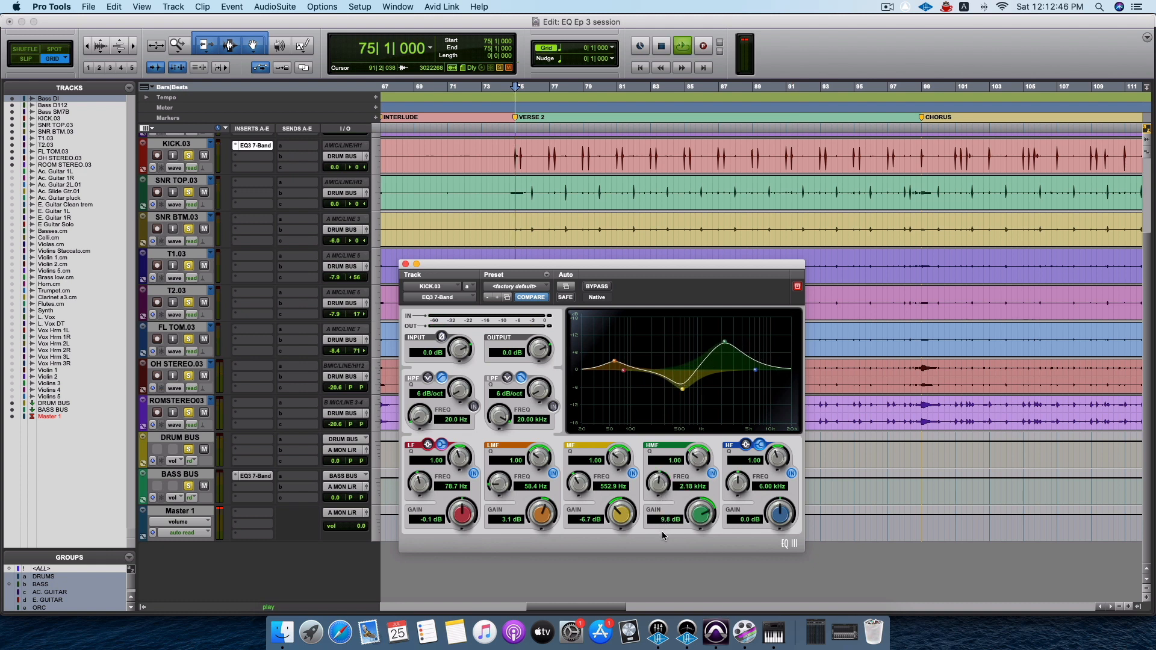
pyautogui.press('space')
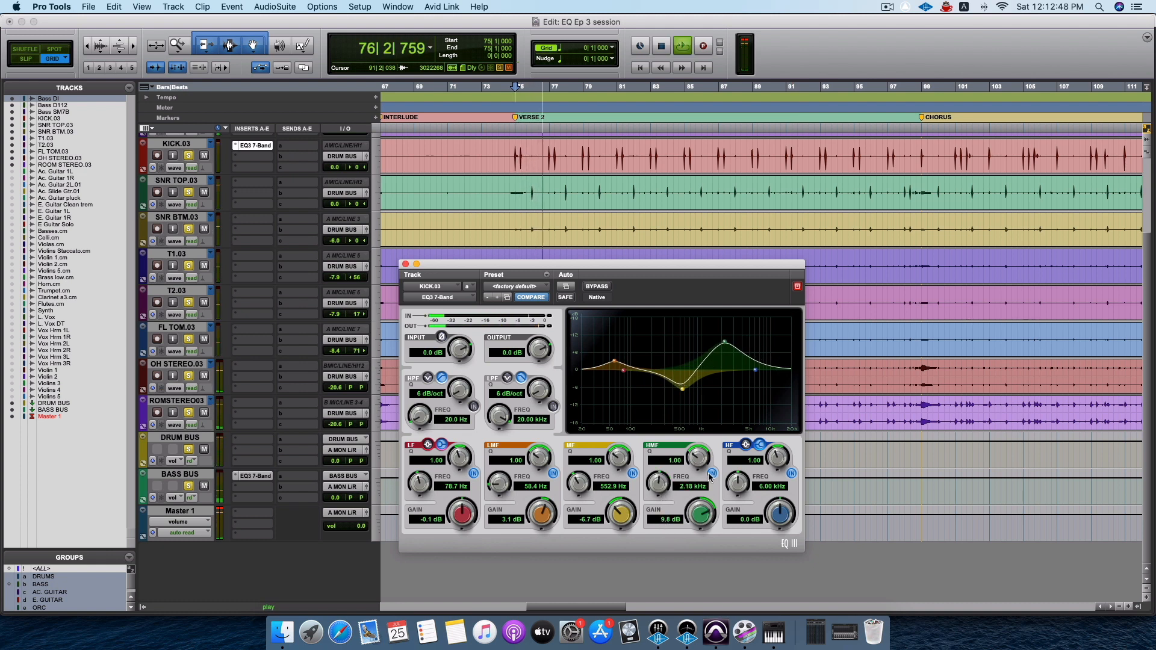
pyautogui.press('space')
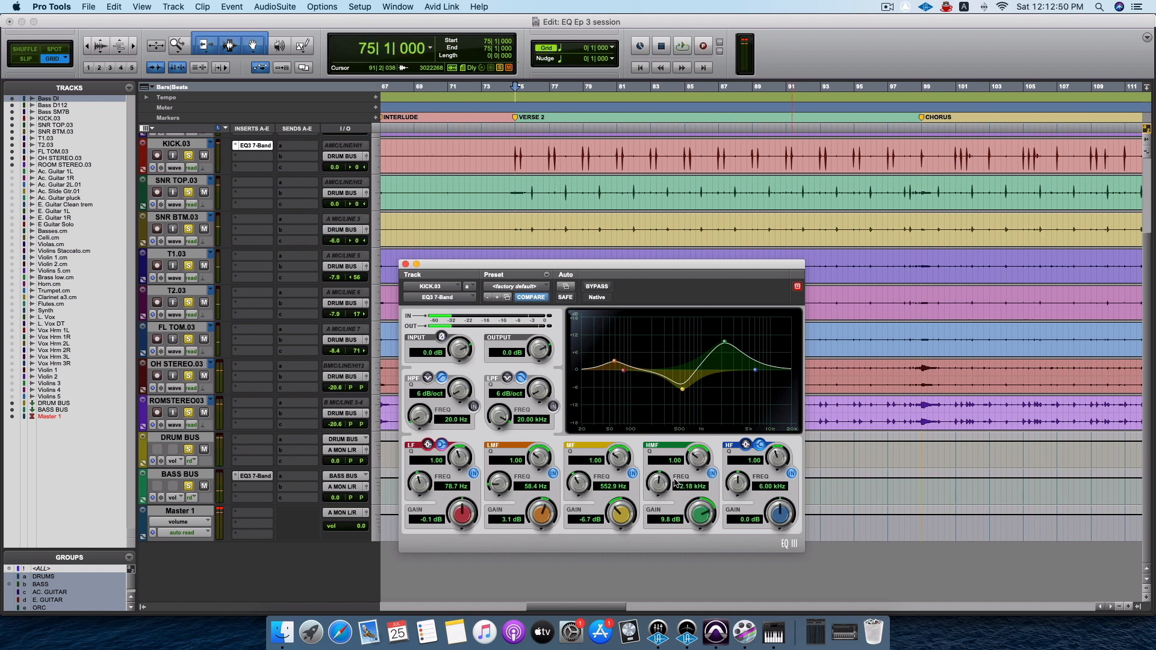
# Set the kick EQ's HMF band to about 5.01 kHz and 7.4 dB, comparing the band off and on during playback.
pyautogui.moveTo(659, 488); pyautogui.dragTo(657, 453)
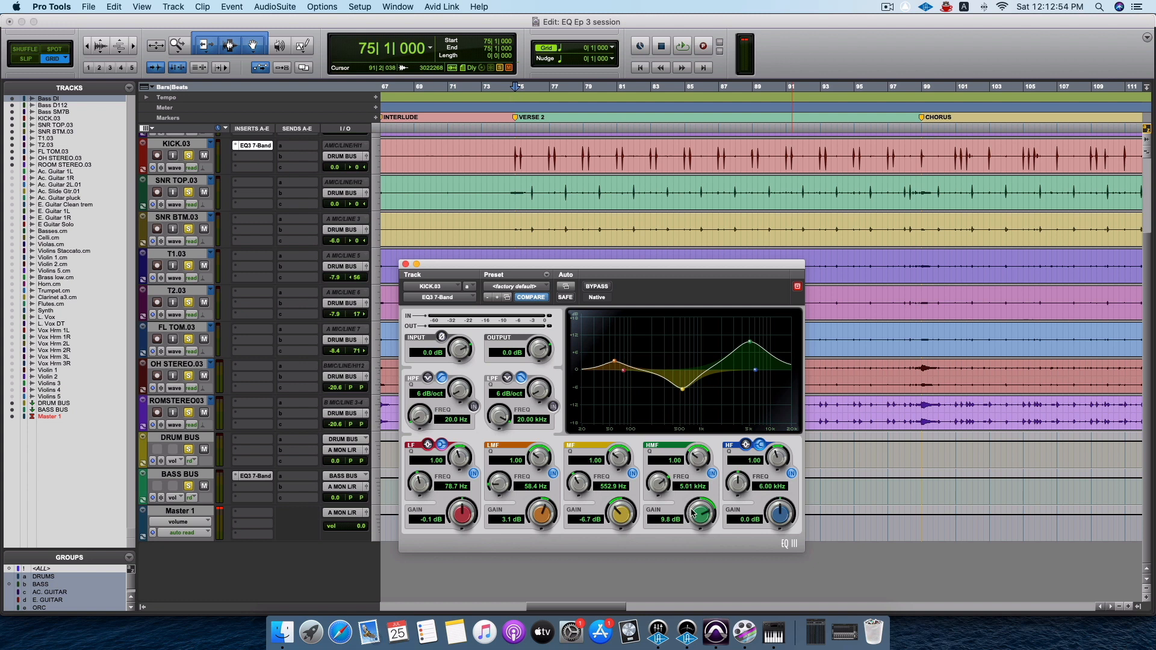
pyautogui.moveTo(699, 532); pyautogui.dragTo(700, 501)
pyautogui.press('space')
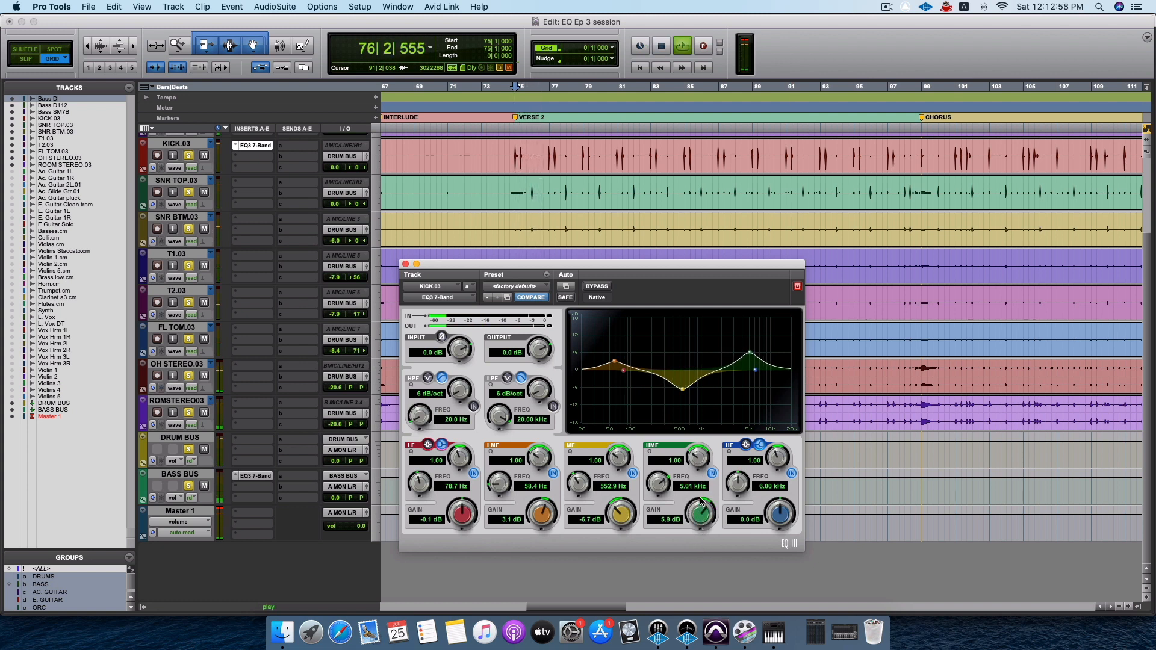
pyautogui.click(711, 474)
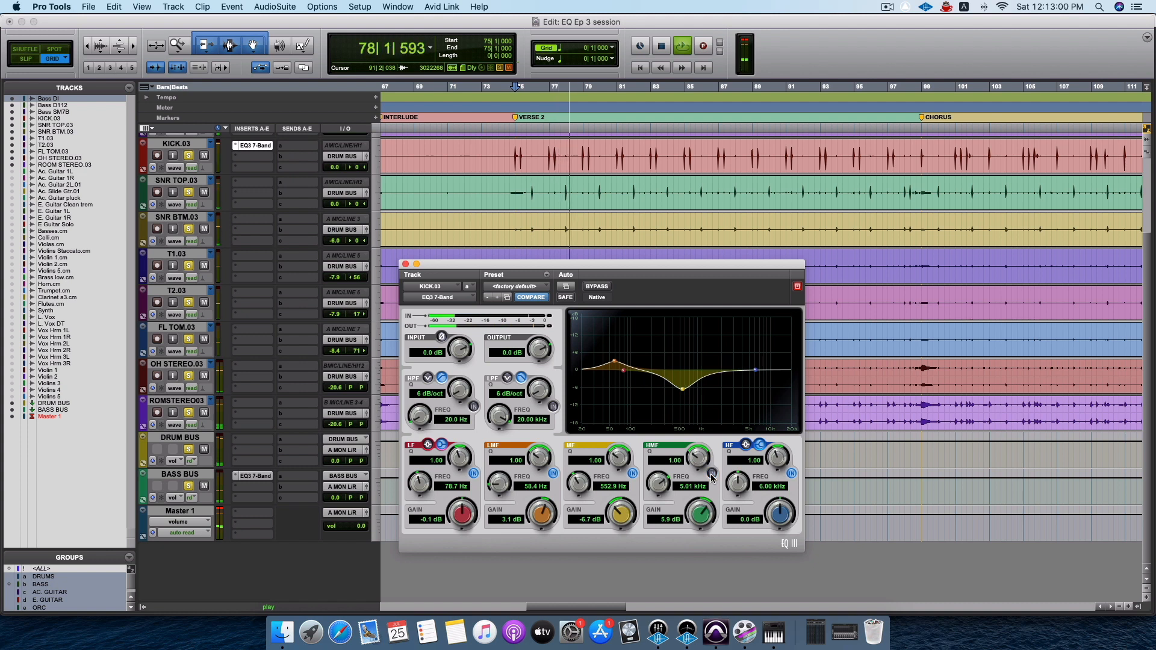
pyautogui.click(711, 474)
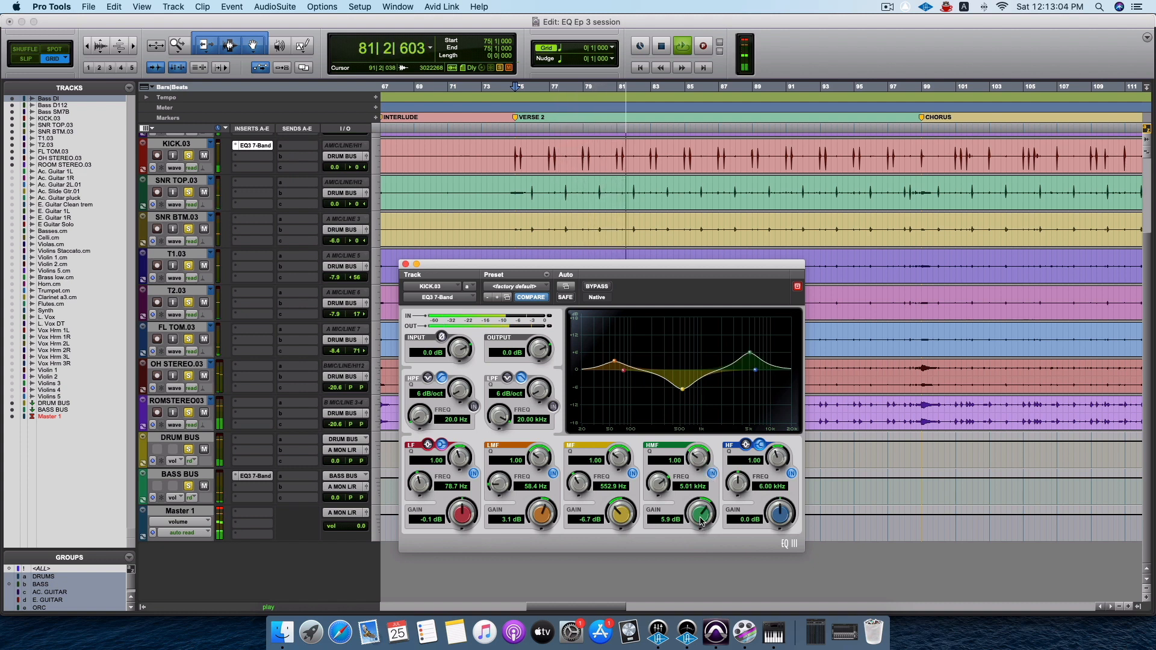
pyautogui.moveTo(702, 521); pyautogui.dragTo(702, 512)
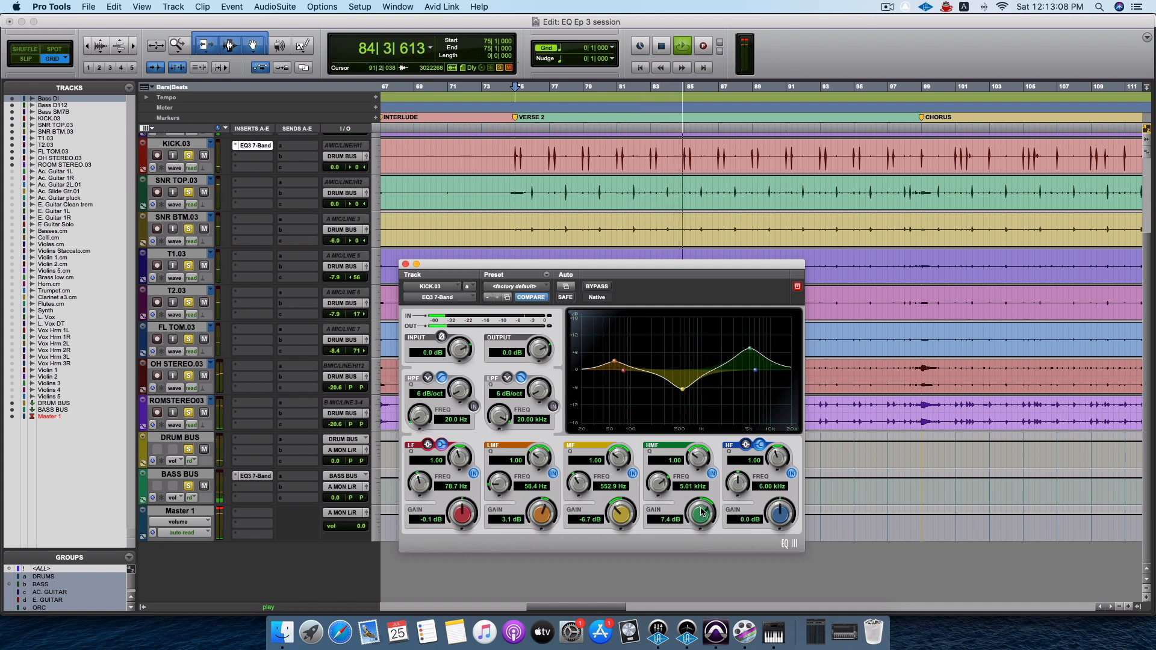
pyautogui.press('space')
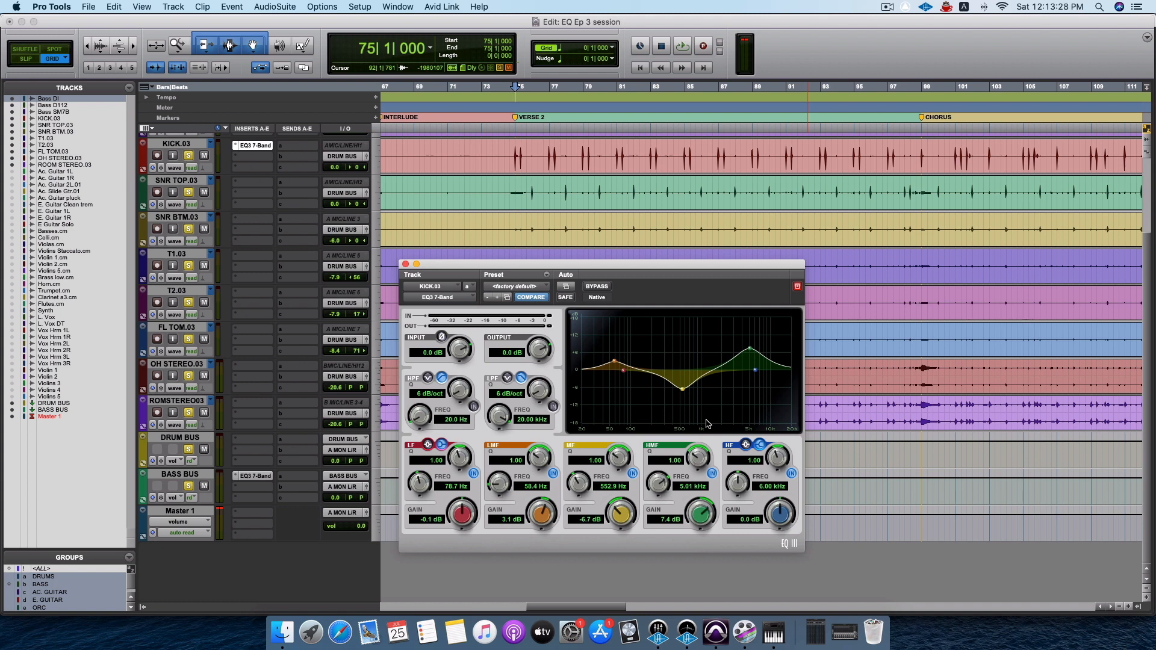
# Lower the kick EQ's output level to about -1.3 dB while playing VERSE 2.
pyautogui.press('space')
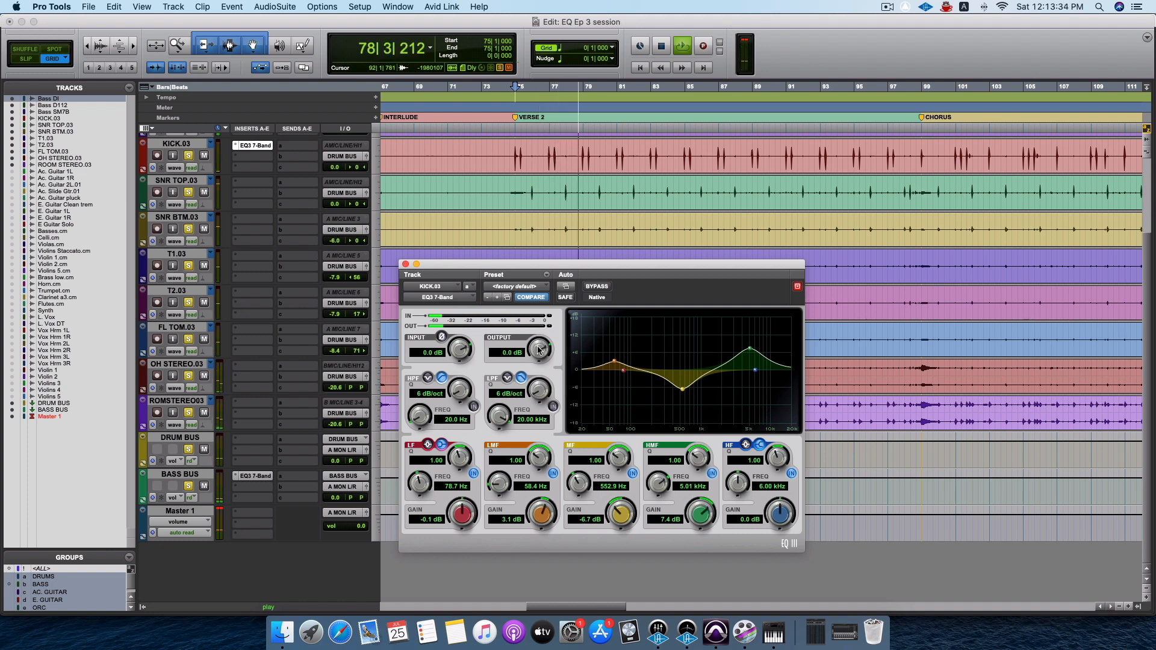
pyautogui.moveTo(538, 351); pyautogui.dragTo(537, 361)
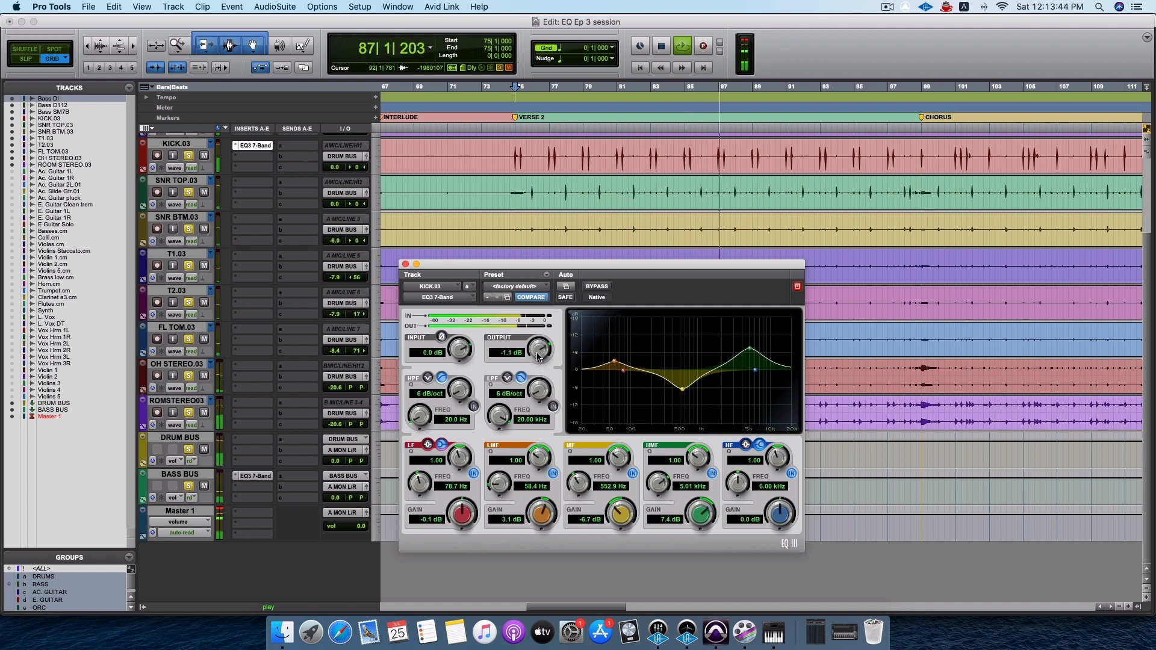
pyautogui.moveTo(535, 354); pyautogui.dragTo(536, 356)
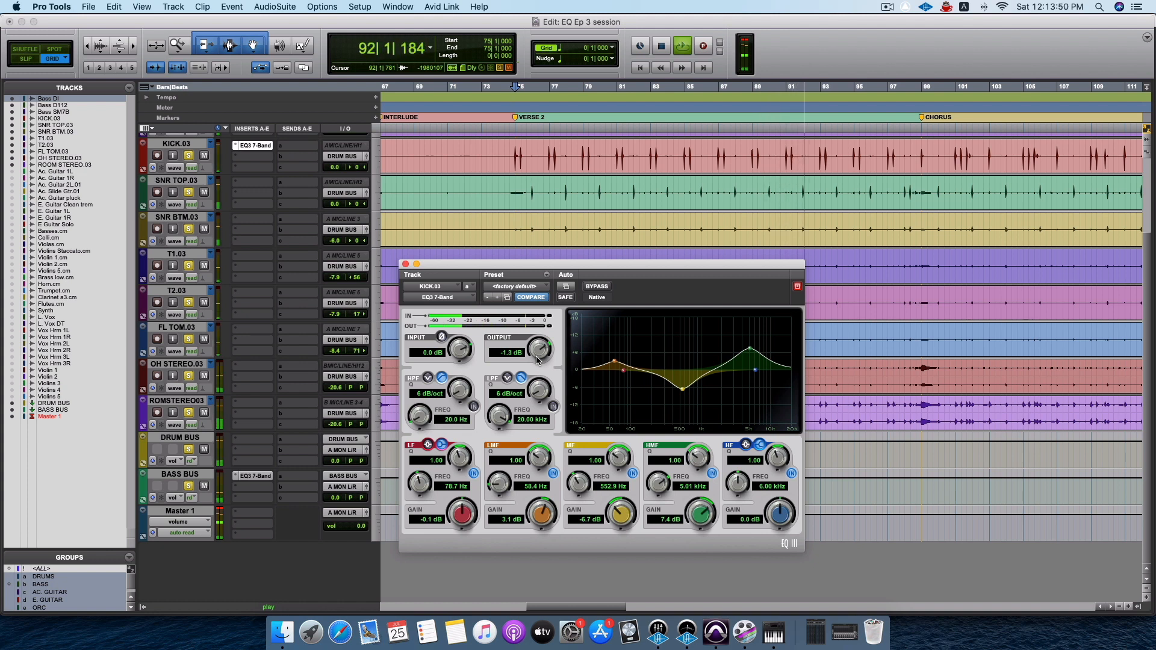
pyautogui.press('space')
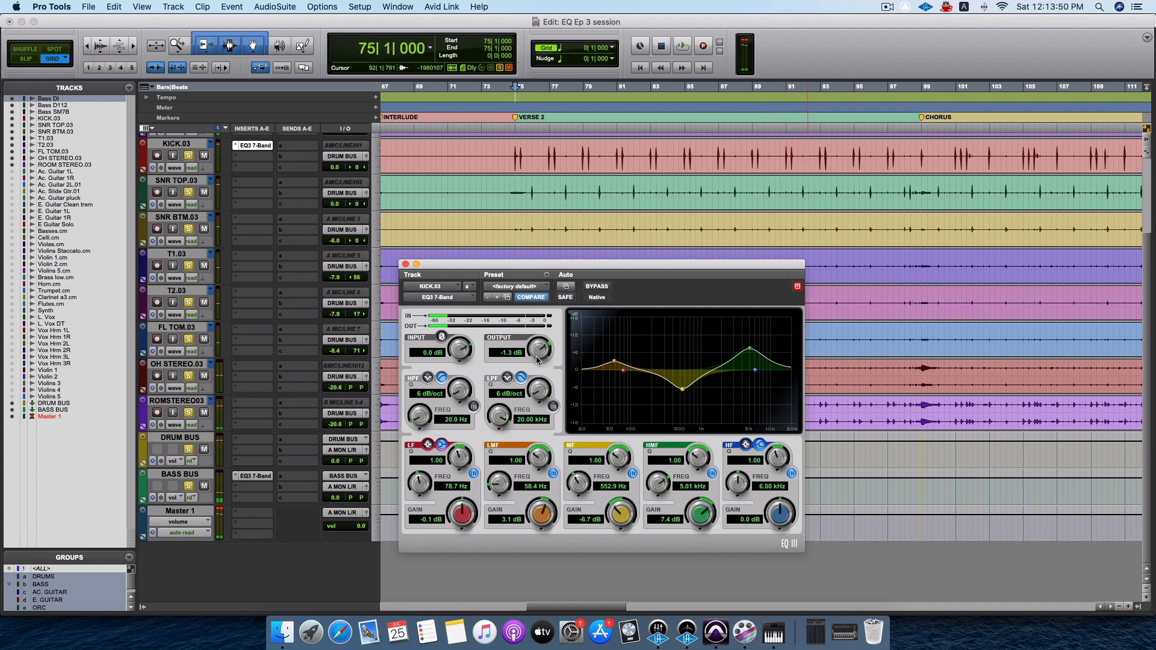
# Compare the verse with the whole KICK.03 EQ bypassed and active during playback, leaving the EQ active.
pyautogui.press('space')
pyautogui.click(594, 292)
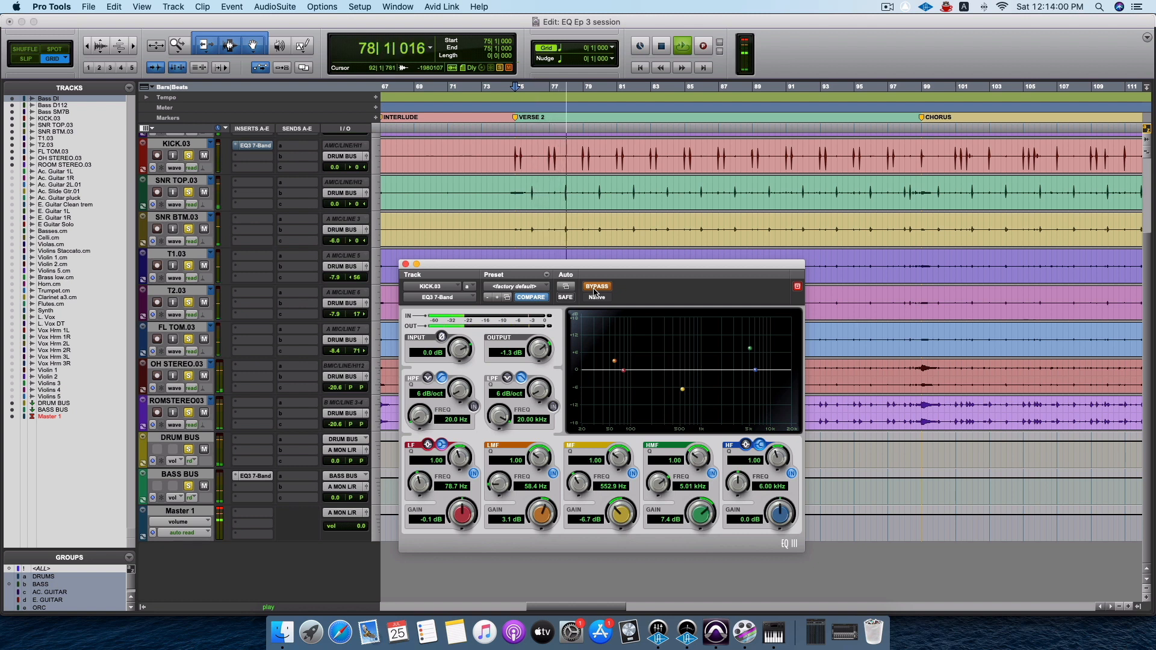
pyautogui.click(594, 292)
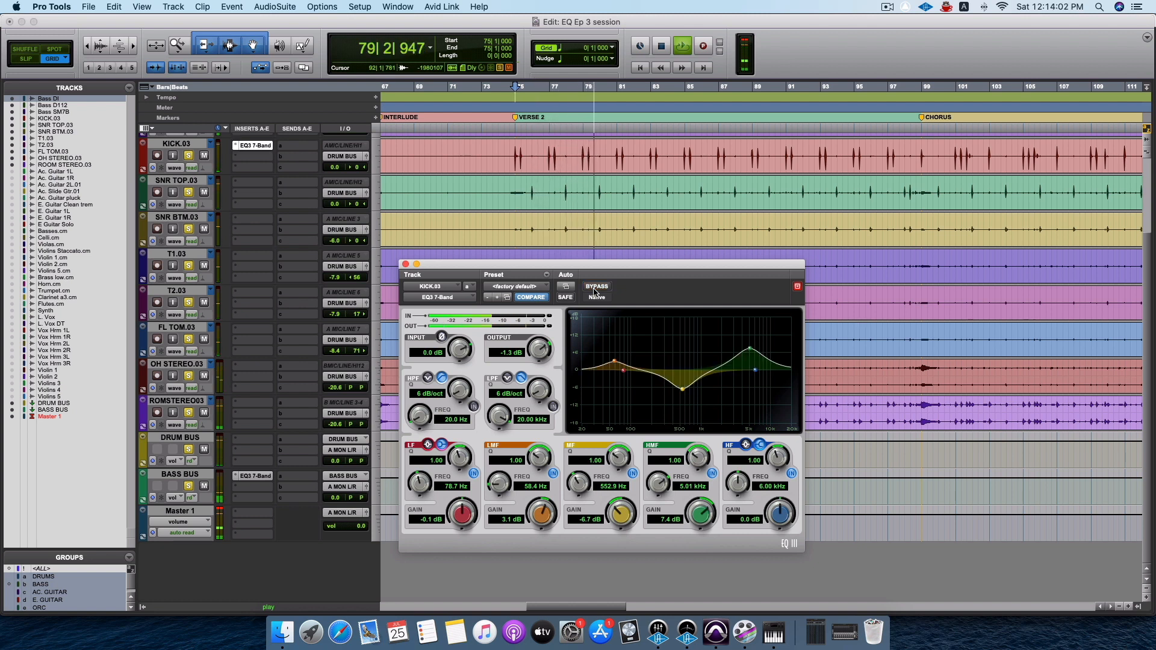
pyautogui.click(595, 292)
pyautogui.click(594, 292)
pyautogui.click(594, 292)
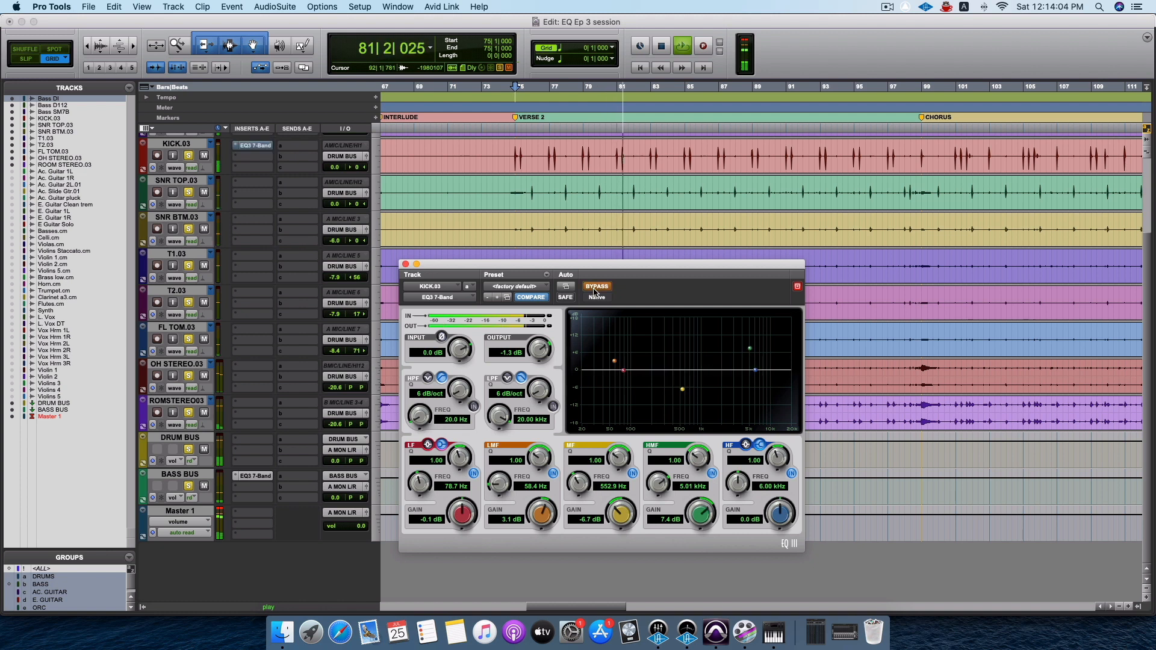
pyautogui.click(594, 292)
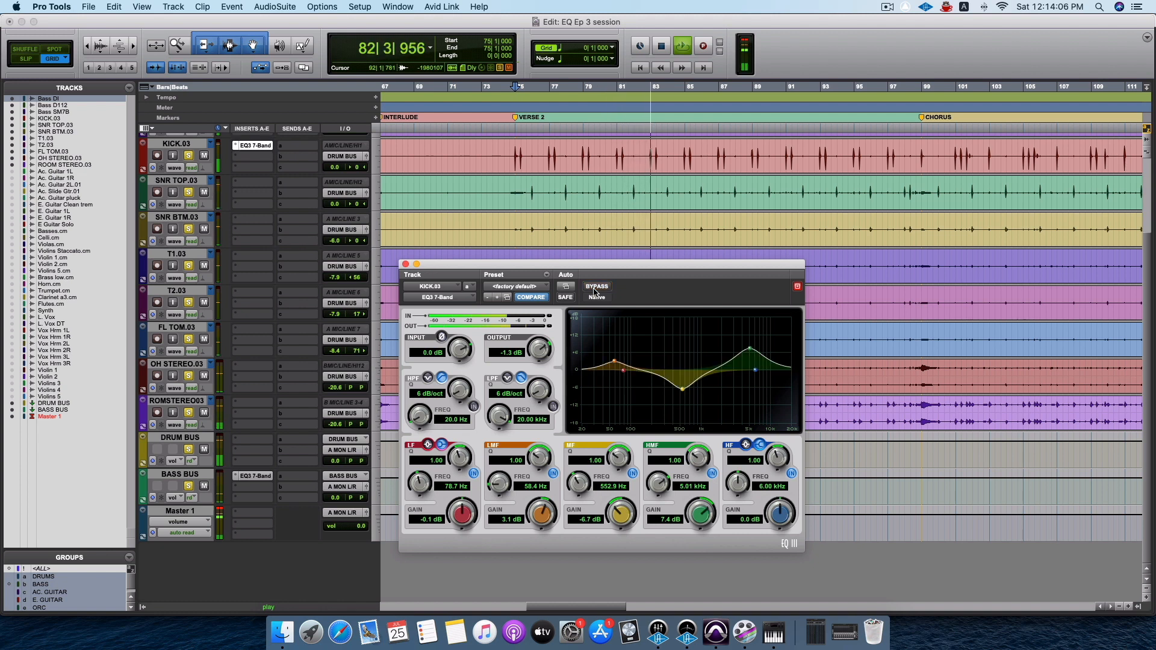
pyautogui.click(594, 291)
pyautogui.press('space')
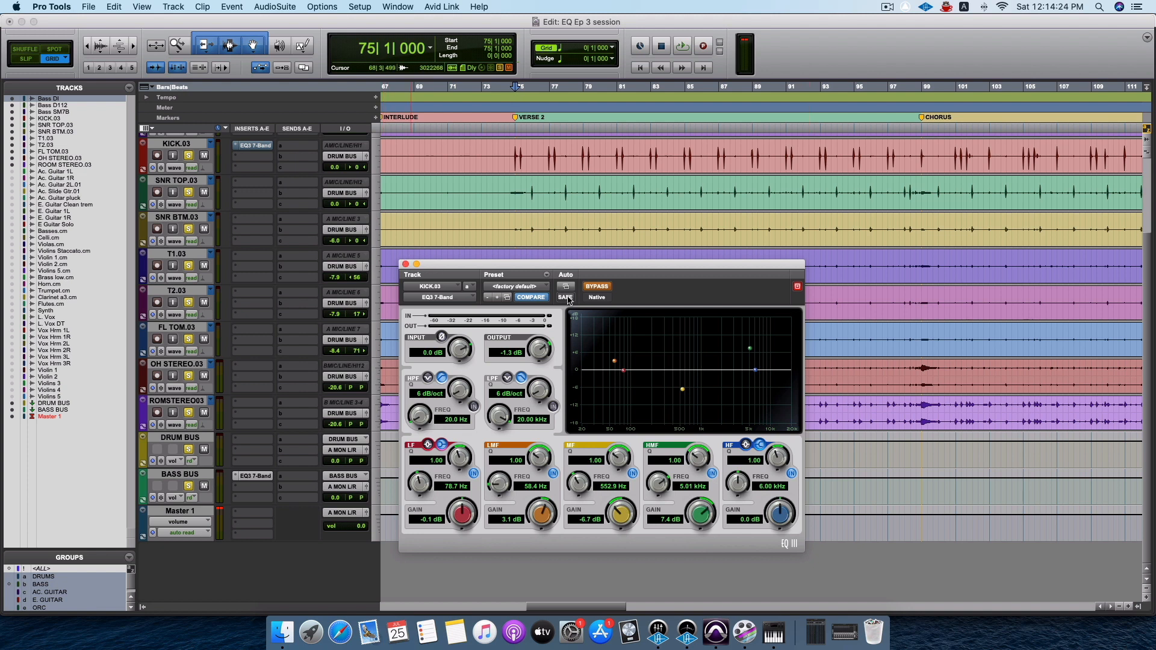
pyautogui.click(594, 288)
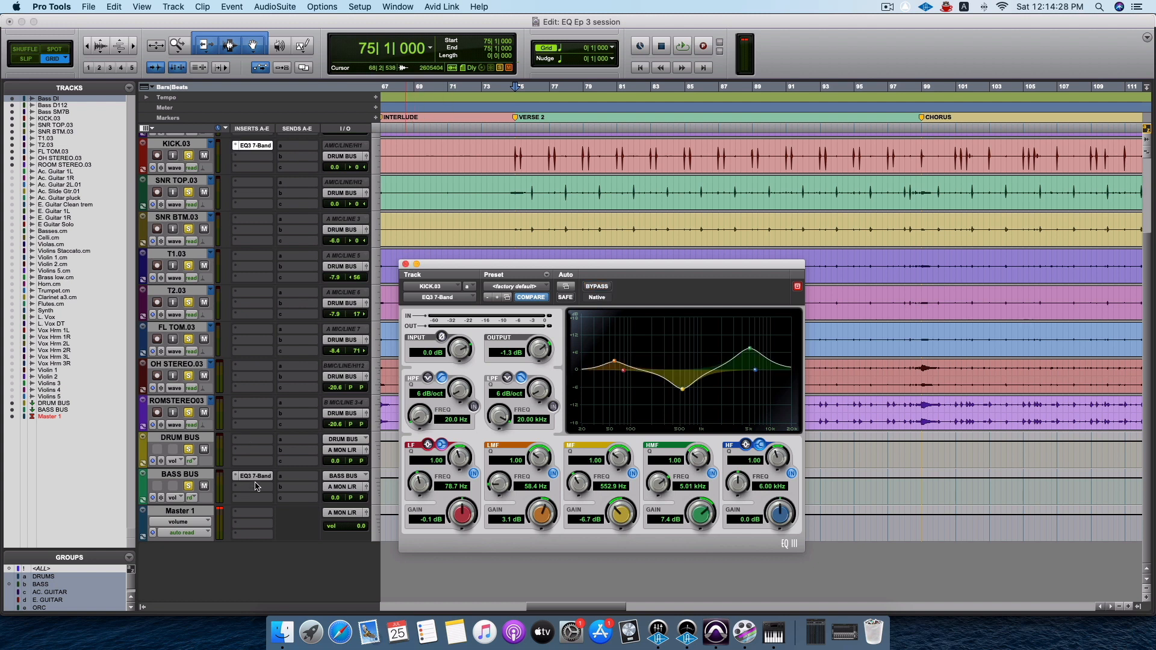
# Clear the Master 1 clip indicator and open the BASS BUS EQ while keeping the kick EQ window open.
pyautogui.click(220, 512)
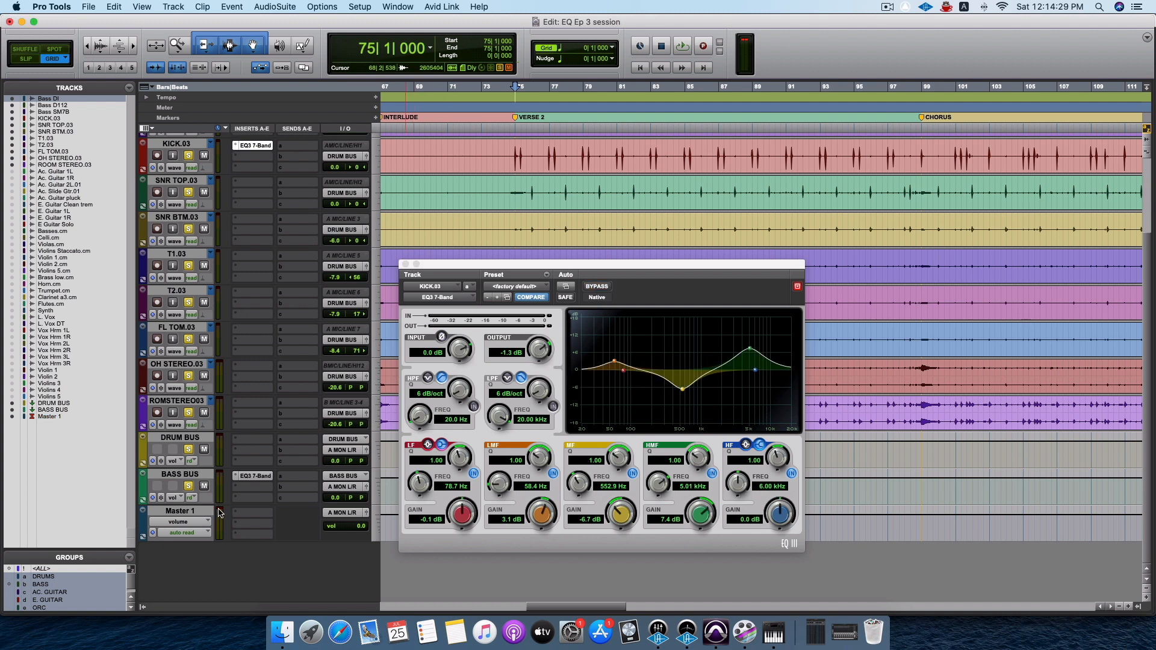
pyautogui.click(797, 288)
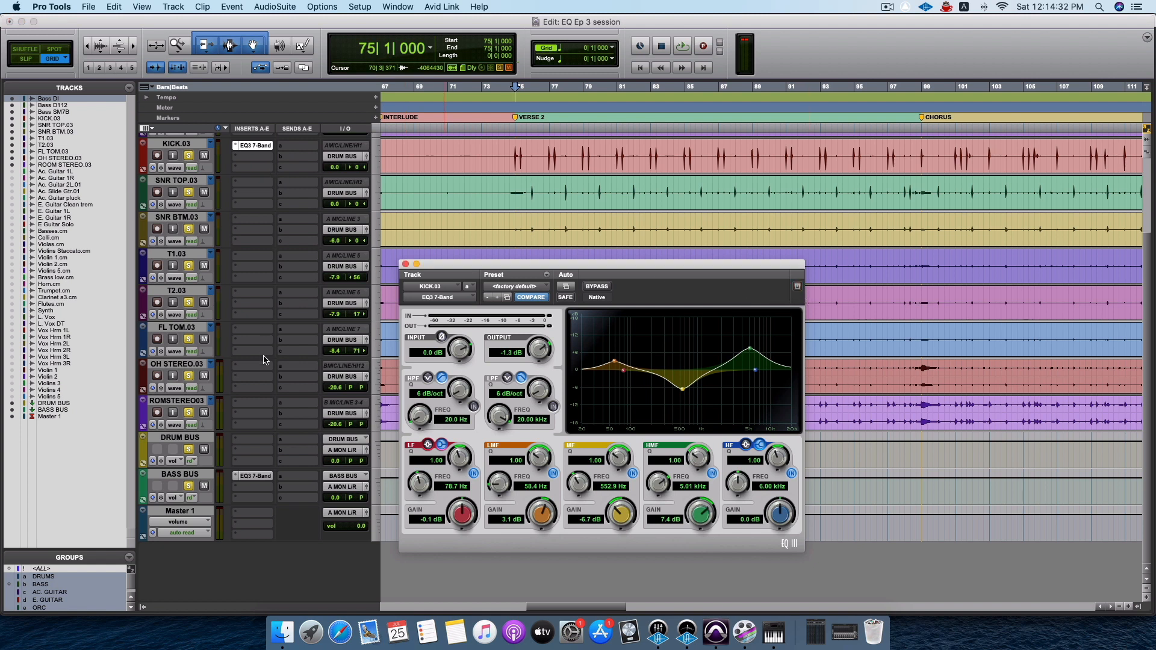
pyautogui.click(254, 476)
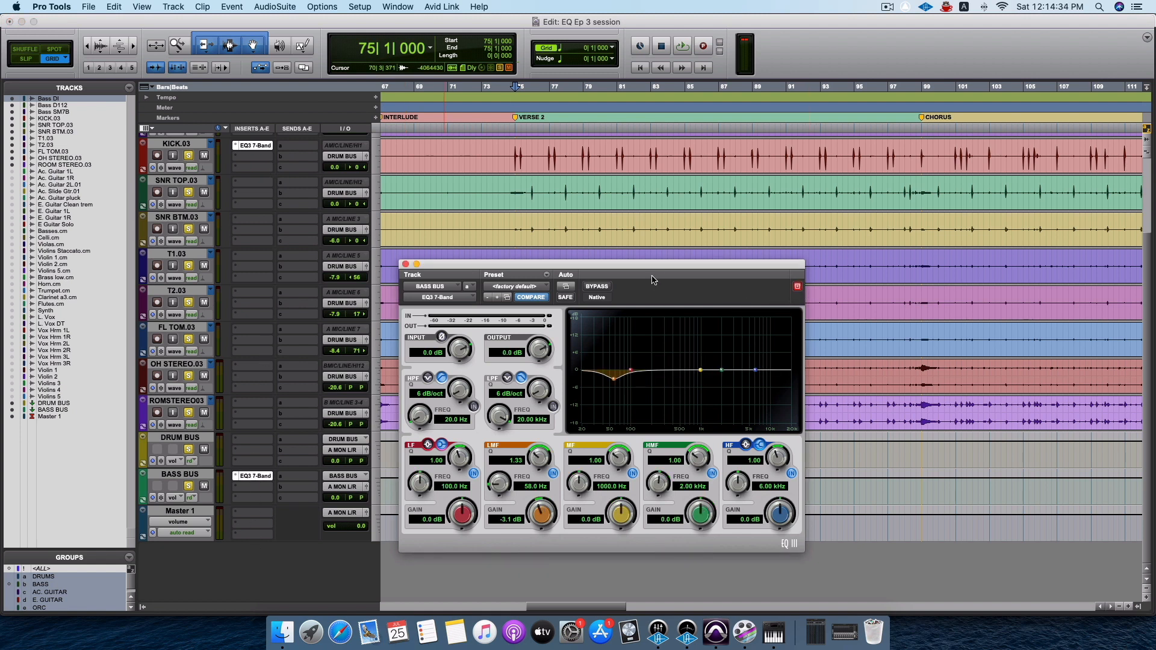
# Arrange the KICK.03 and BASS BUS EQ windows side by side without overlap.
pyautogui.moveTo(653, 280); pyautogui.dragTo(907, 132)
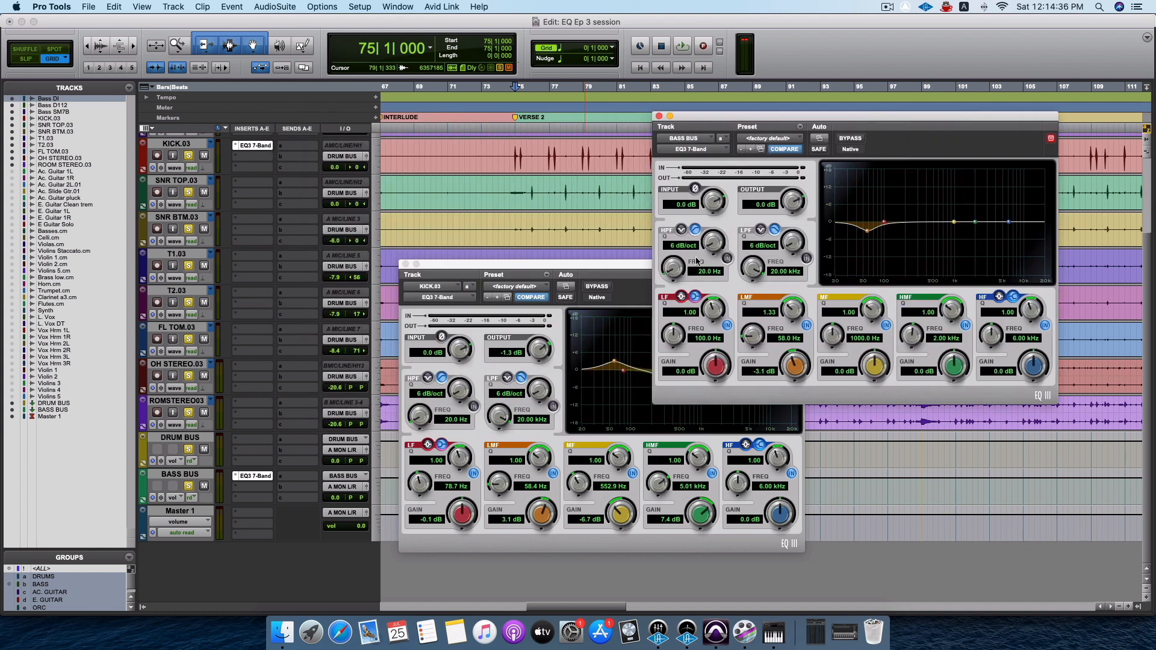
pyautogui.moveTo(607, 269); pyautogui.dragTo(277, 176)
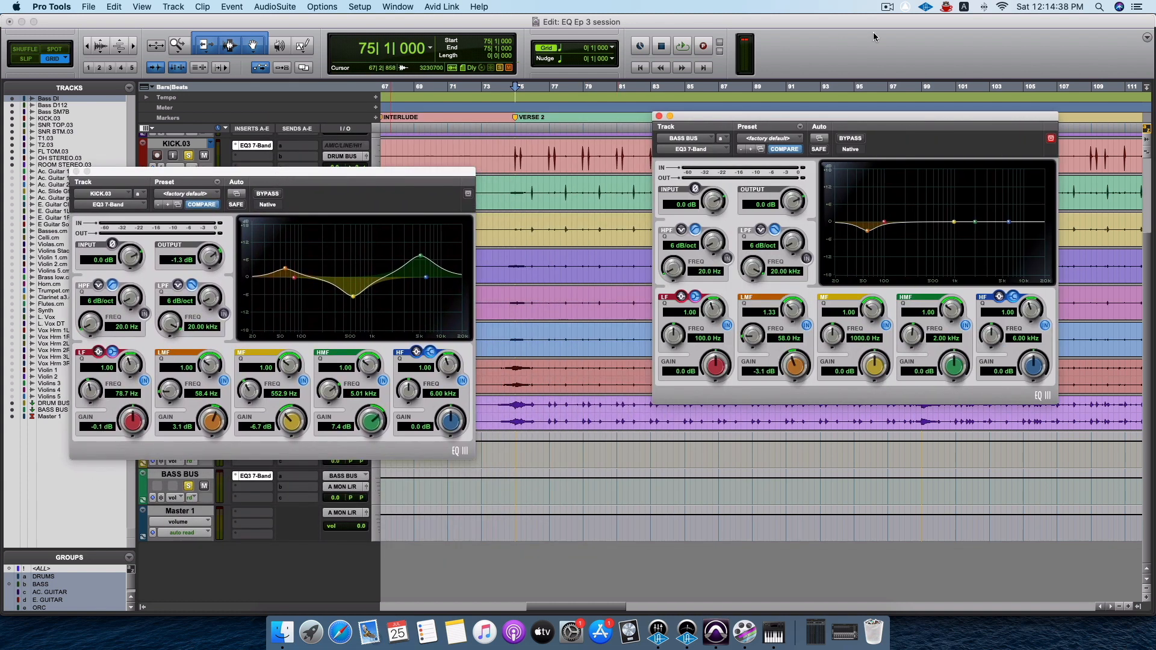
pyautogui.moveTo(860, 122); pyautogui.dragTo(757, 191)
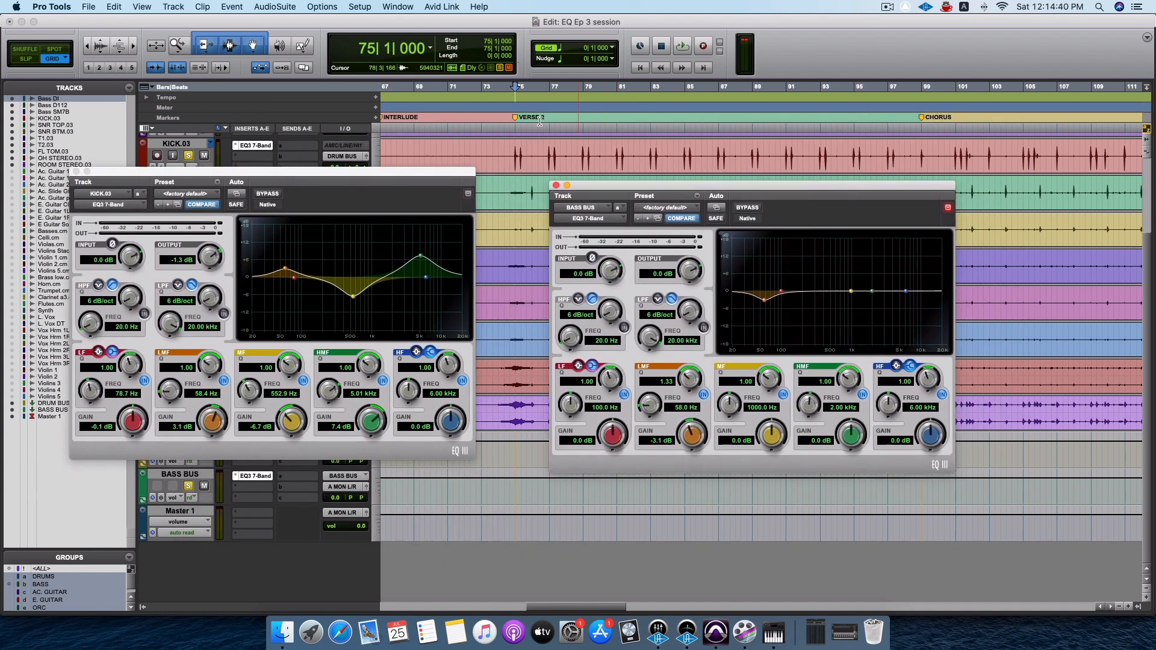
# Boost the BASS BUS EQ's MF band by about 3.6 dB at 125 Hz while playing the selected VERSE 2 range.
pyautogui.moveTo(513, 154); pyautogui.dragTo(922, 180)
pyautogui.press('space')
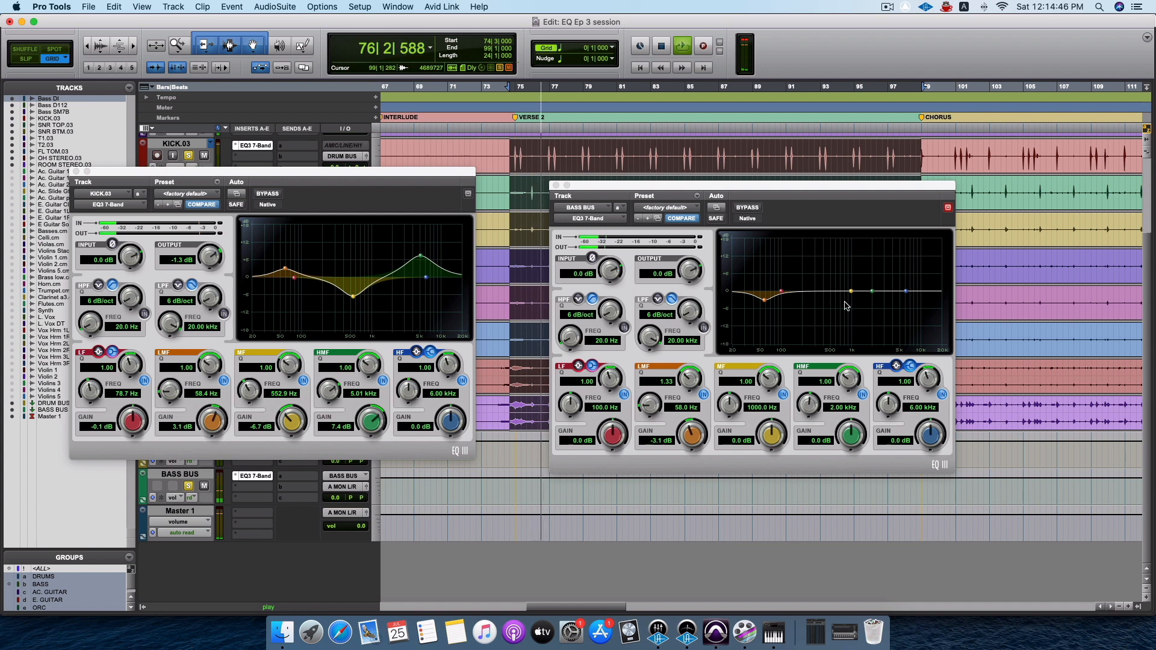
pyautogui.moveTo(851, 292); pyautogui.dragTo(784, 267)
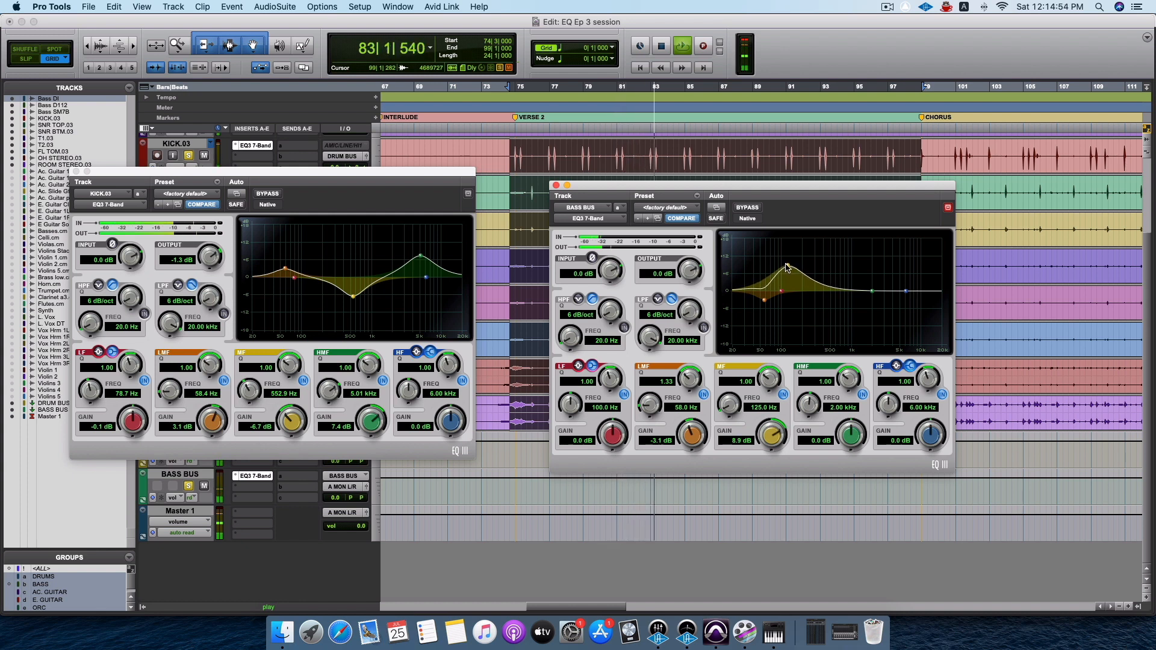
pyautogui.moveTo(787, 268); pyautogui.dragTo(787, 282)
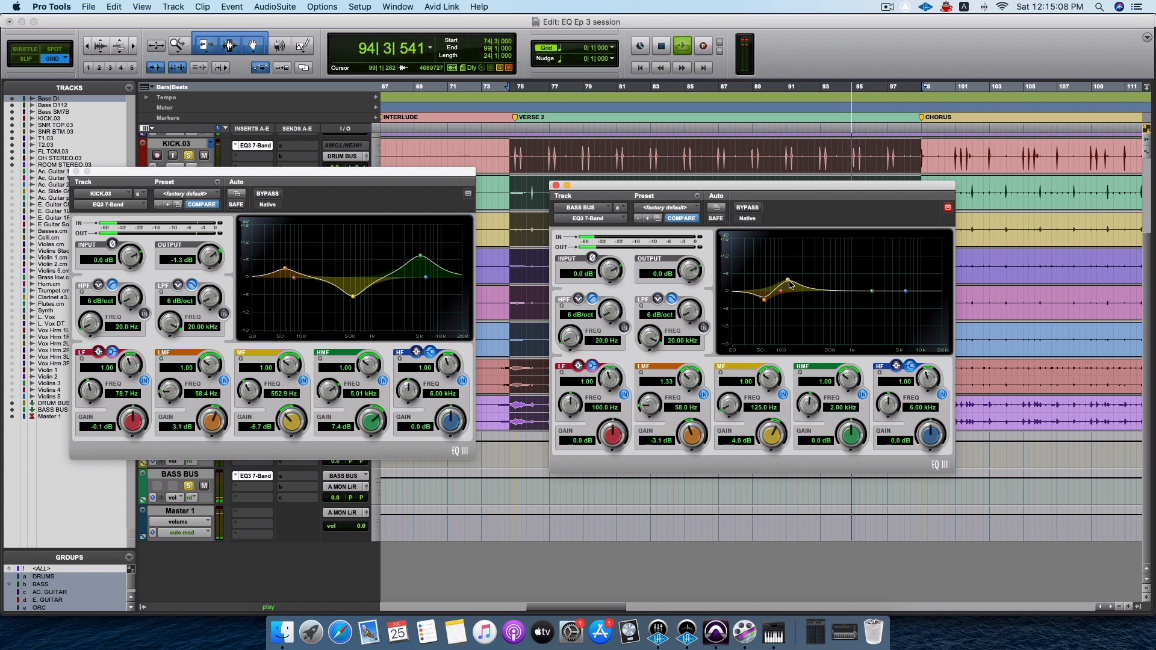
pyautogui.moveTo(788, 280); pyautogui.dragTo(787, 282)
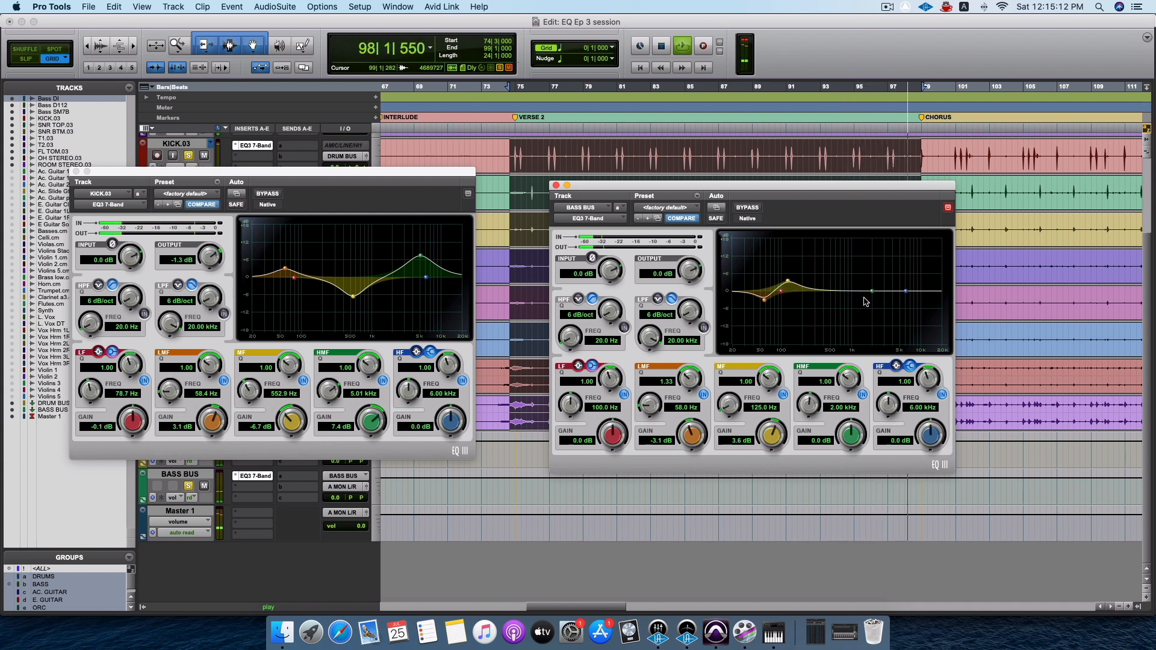
pyautogui.press('space')
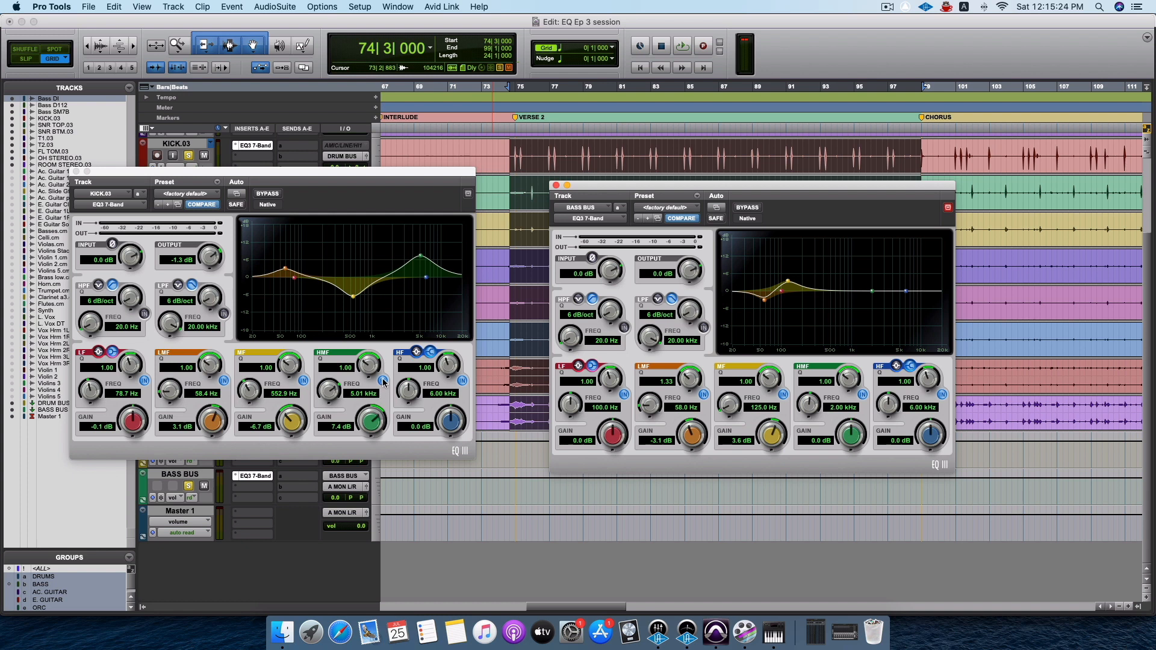
# Compare the verse with the KICK.03 EQ's HMF band bypassed and active during playback, leaving the band active.
pyautogui.press('space')
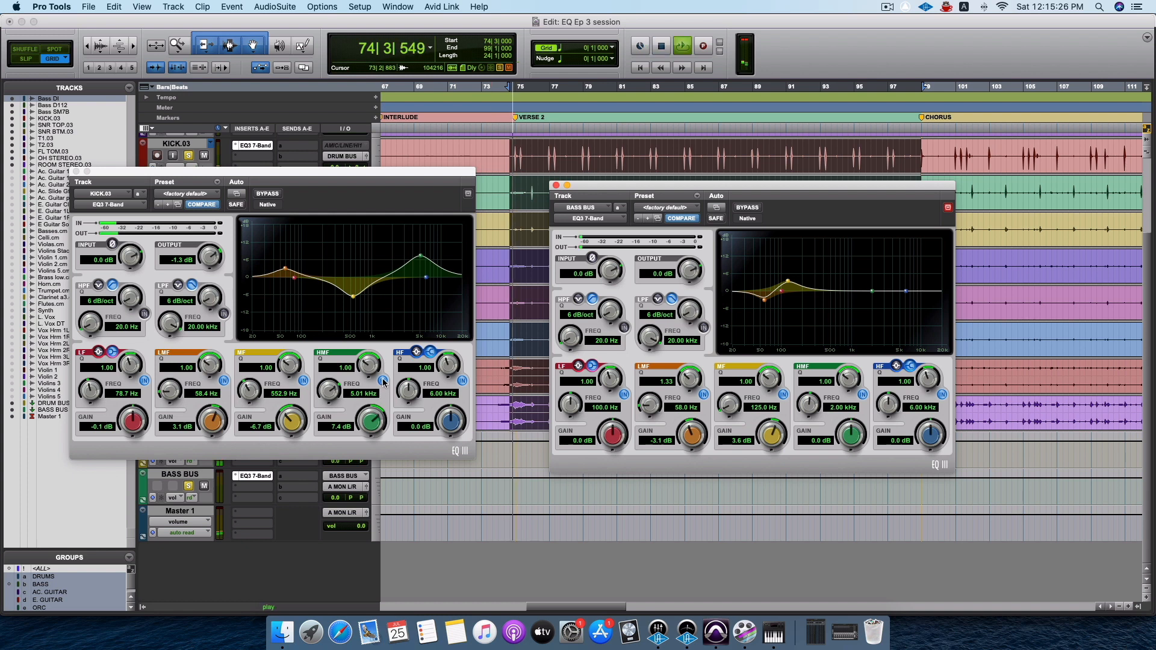
pyautogui.click(382, 381)
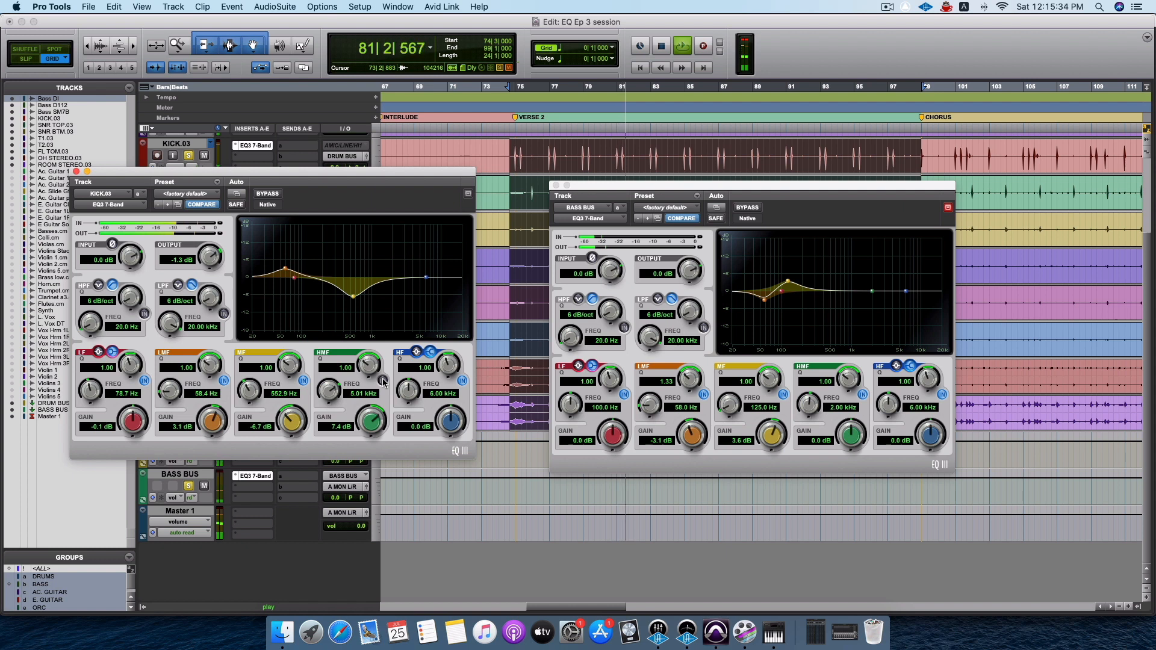
pyautogui.click(383, 381)
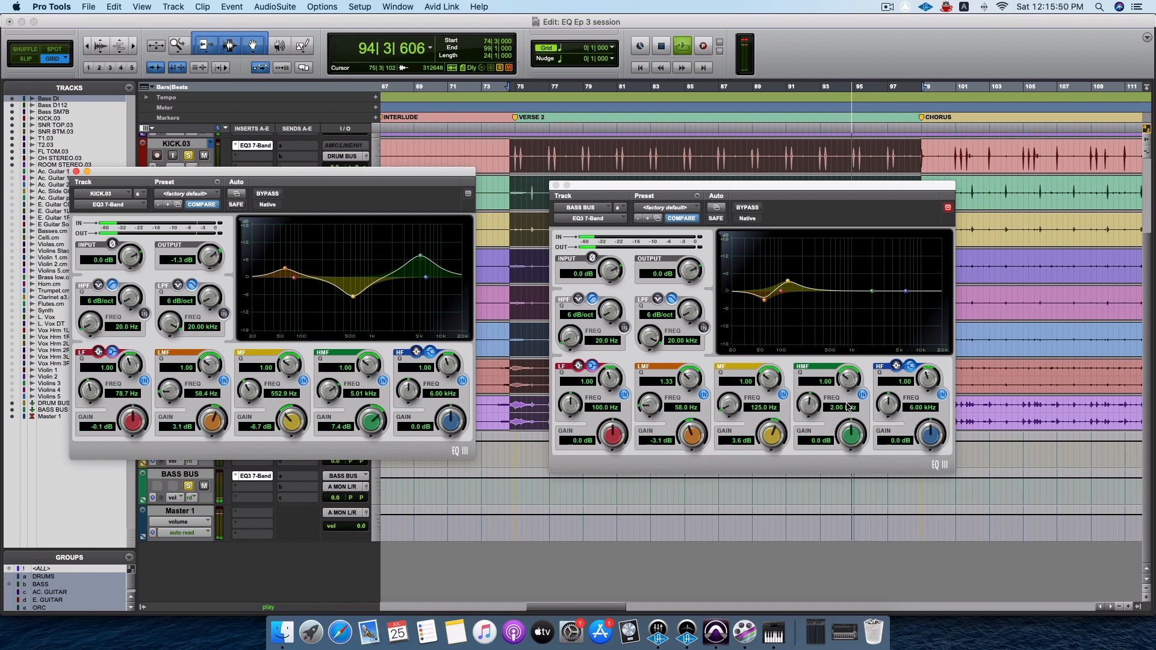
pyautogui.press('space')
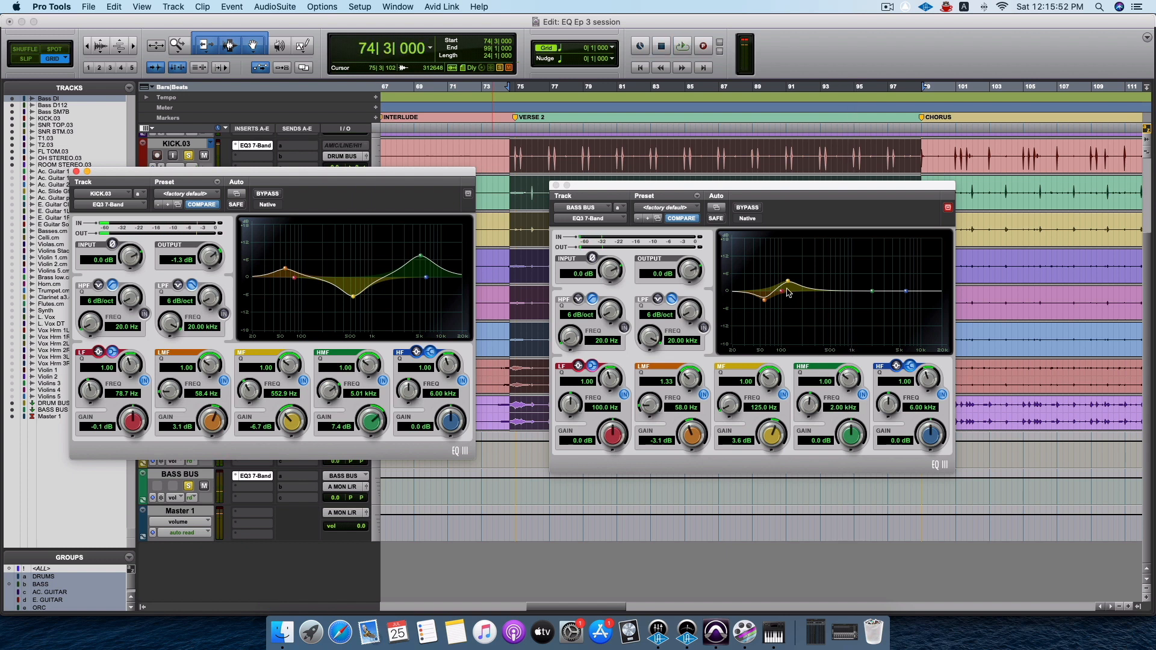
# Adjust the BASS BUS MF boost to about 4.4 dB at 126.7 Hz and sweep an HMF boost to about 17.8 dB at 4.89 kHz.
pyautogui.moveTo(789, 286); pyautogui.dragTo(790, 284)
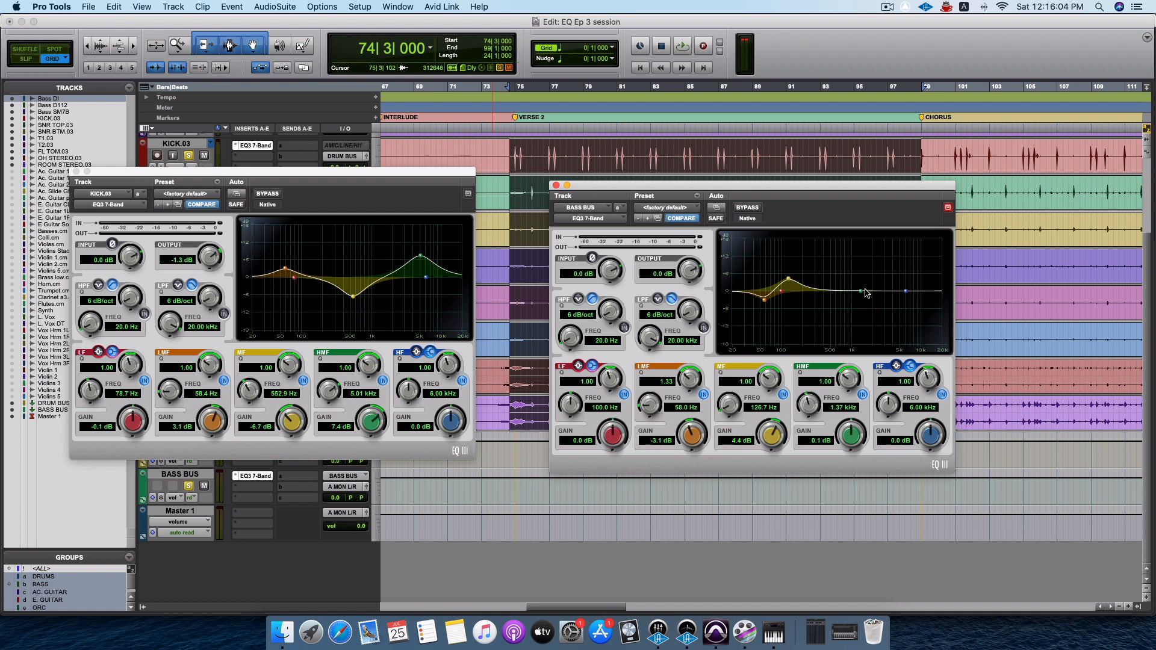
pyautogui.moveTo(865, 293)
pyautogui.mouseDown()
pyautogui.moveTo(858, 271)
pyautogui.moveTo(873, 273)
pyautogui.mouseUp()
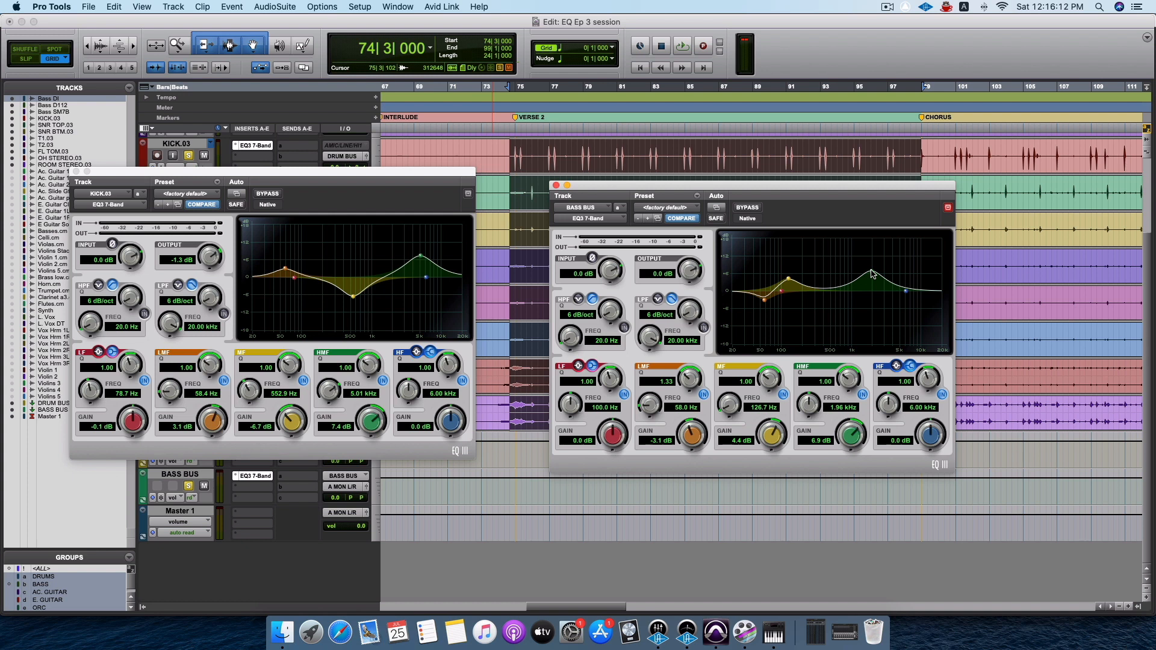
pyautogui.press('space')
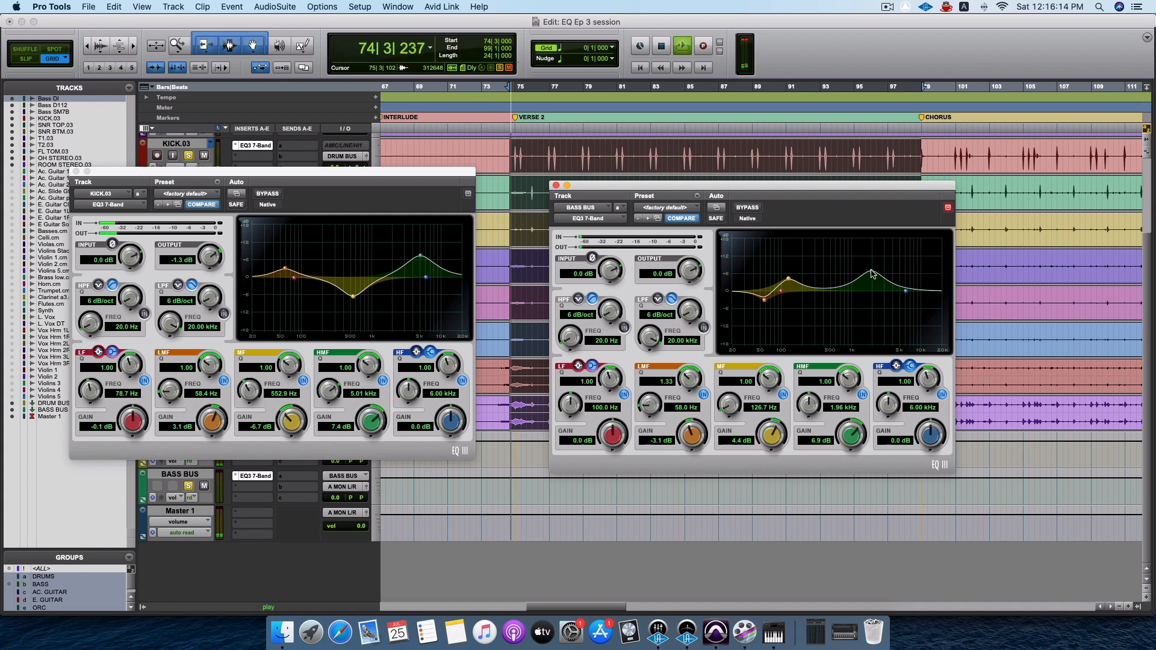
pyautogui.moveTo(872, 274); pyautogui.dragTo(834, 244)
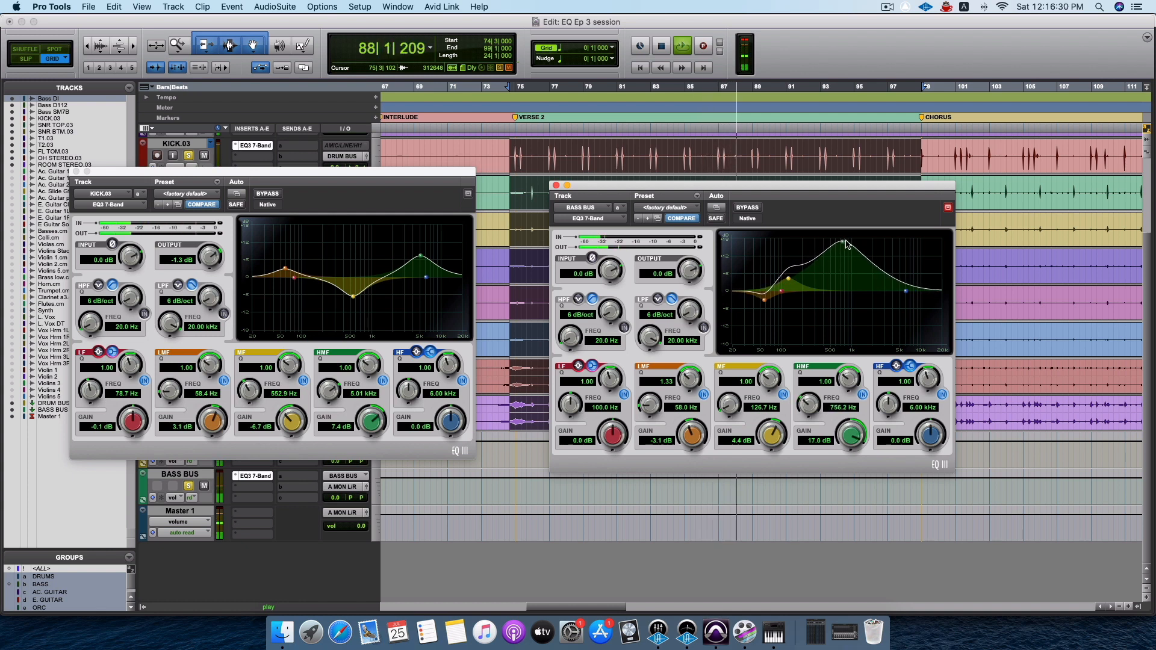
pyautogui.moveTo(834, 245); pyautogui.dragTo(899, 241)
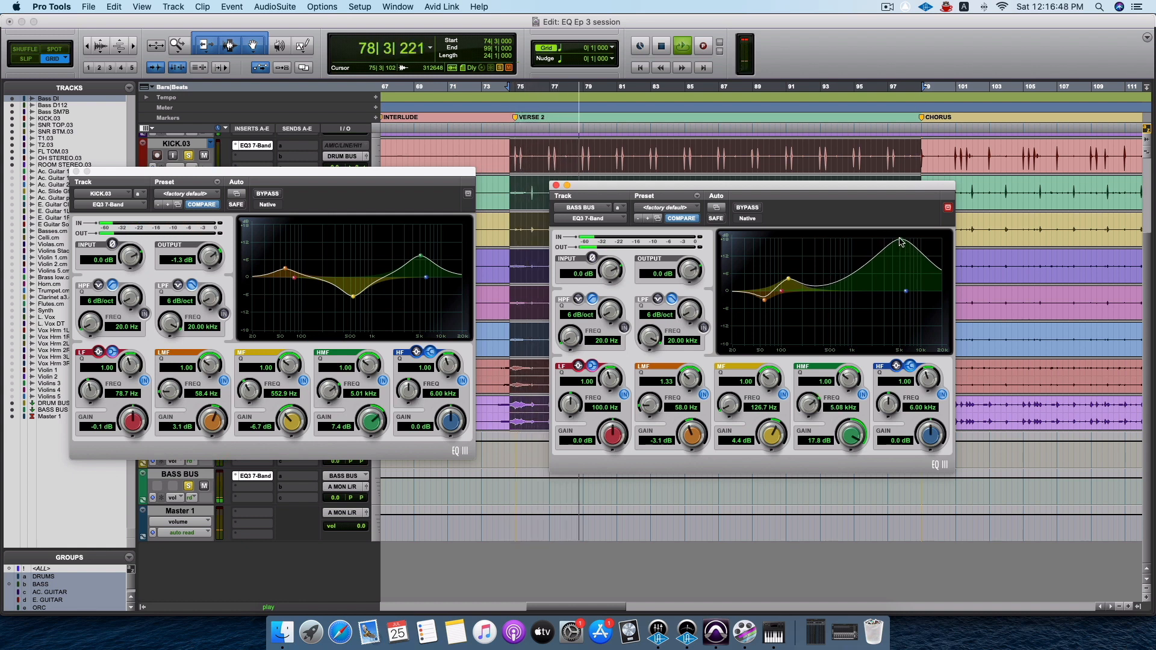
pyautogui.press('space')
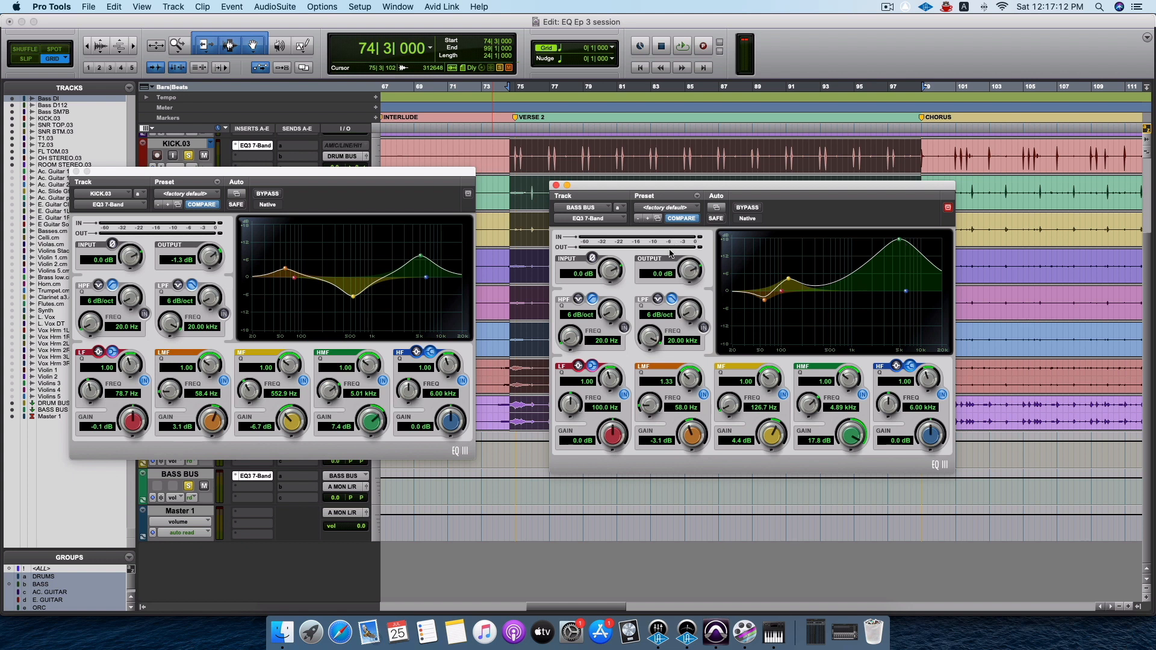
# Bypass the BASS BUS EQ's HMF band during playback, stop, and close both the bass bus and kick EQ windows.
pyautogui.press('space')
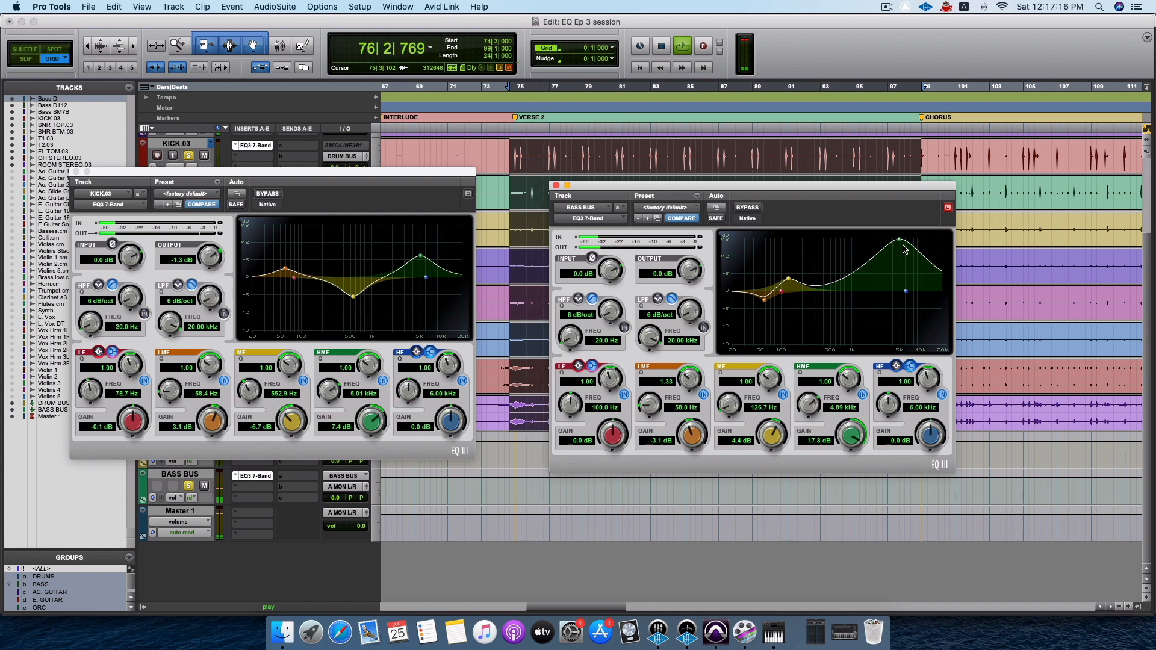
pyautogui.click(862, 394)
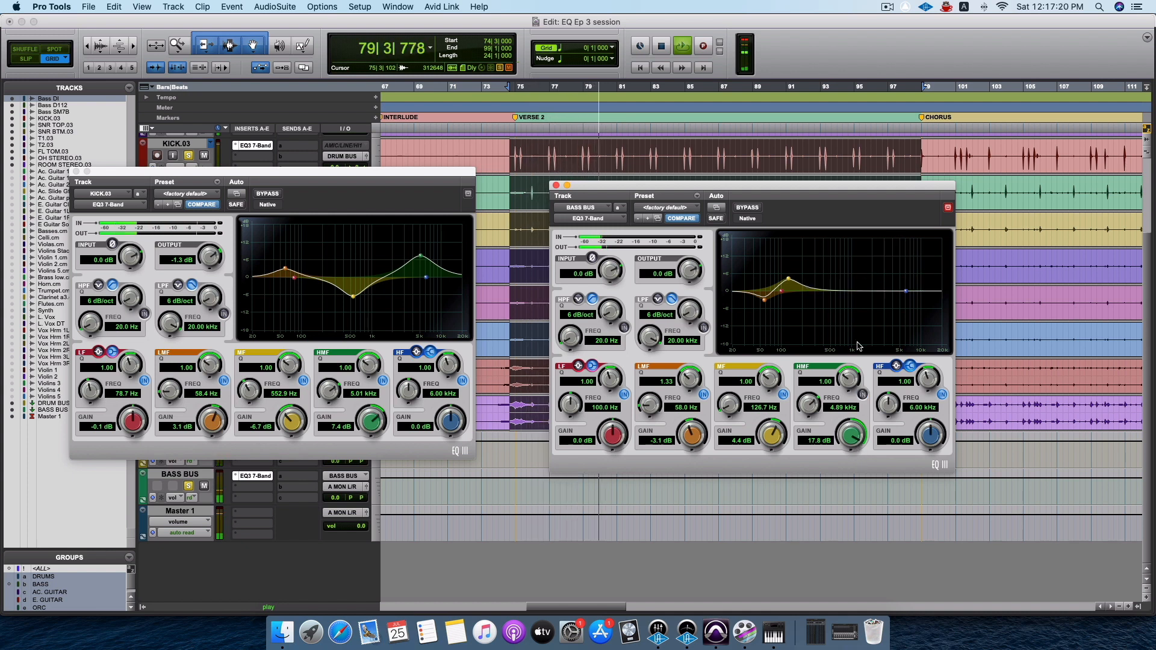
pyautogui.press('space')
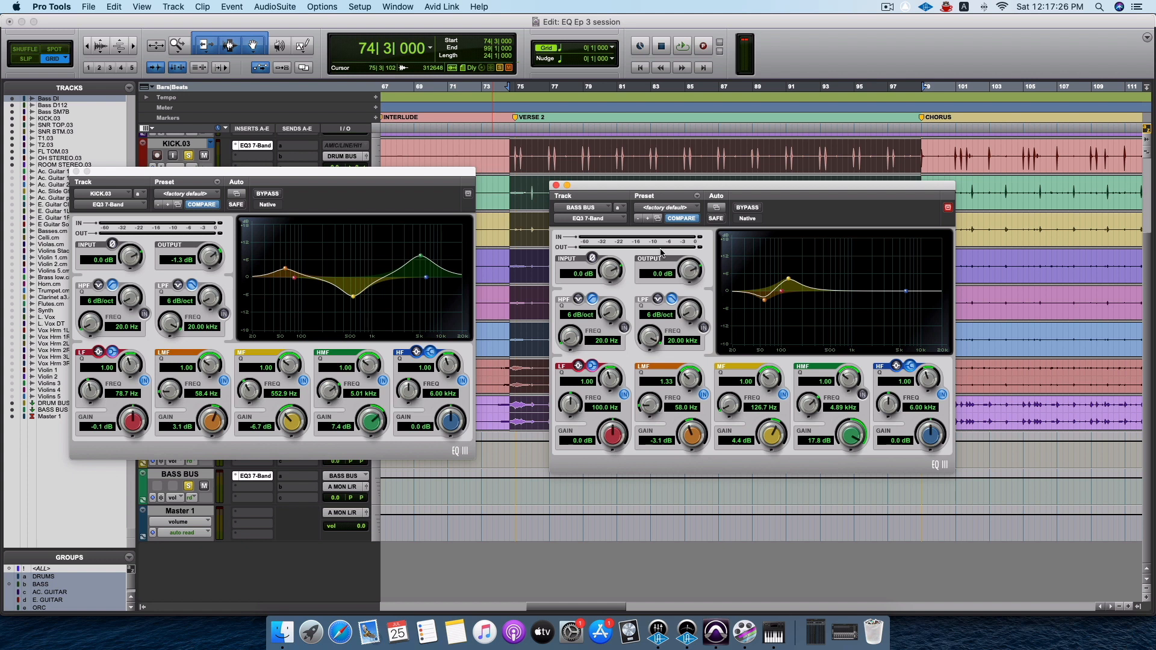
pyautogui.click(557, 186)
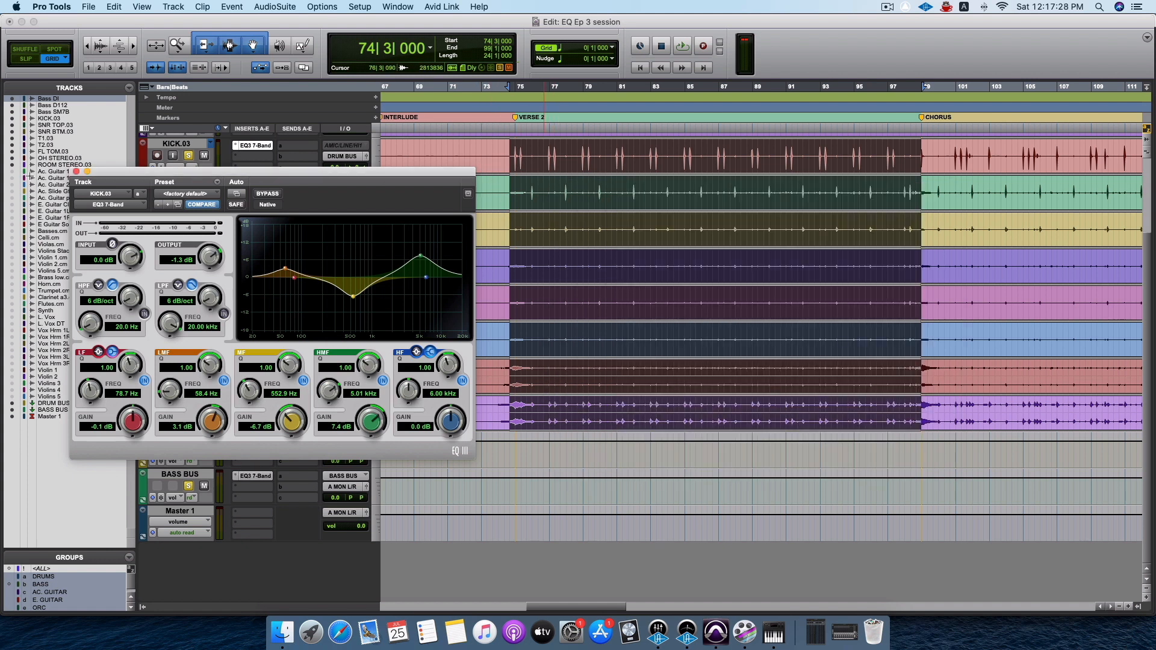
pyautogui.click(77, 172)
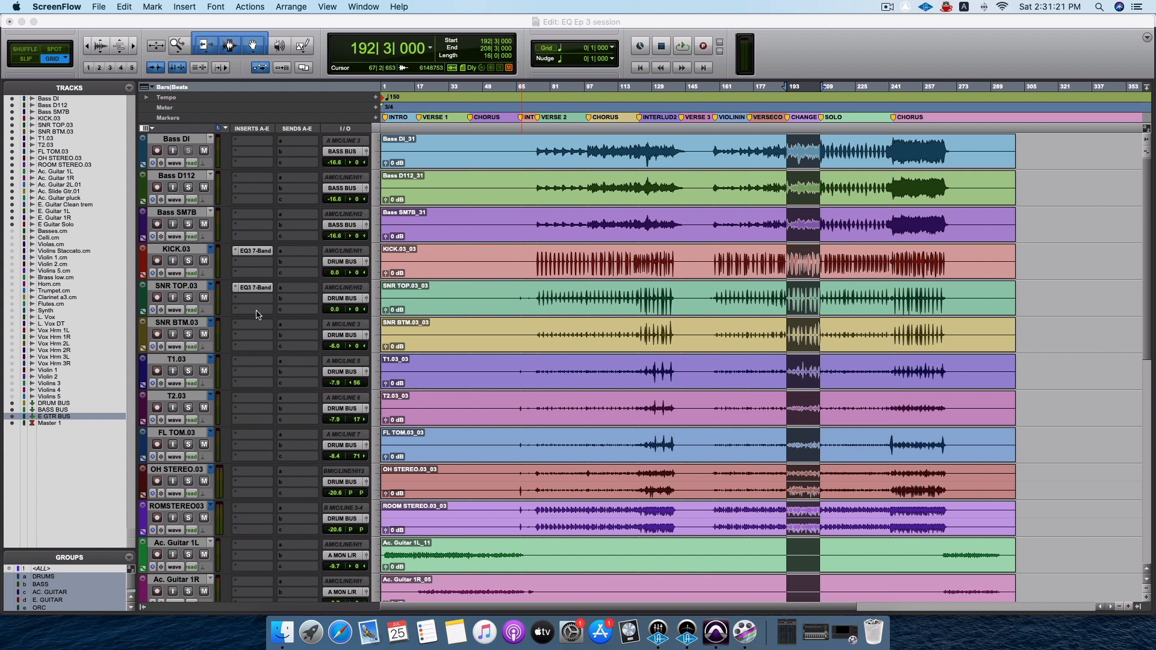
# Move the E GTR BUS track to directly below KICK.03, above SNR TOP.03, in the Edit window.
pyautogui.scroll(-10, 281, 400)
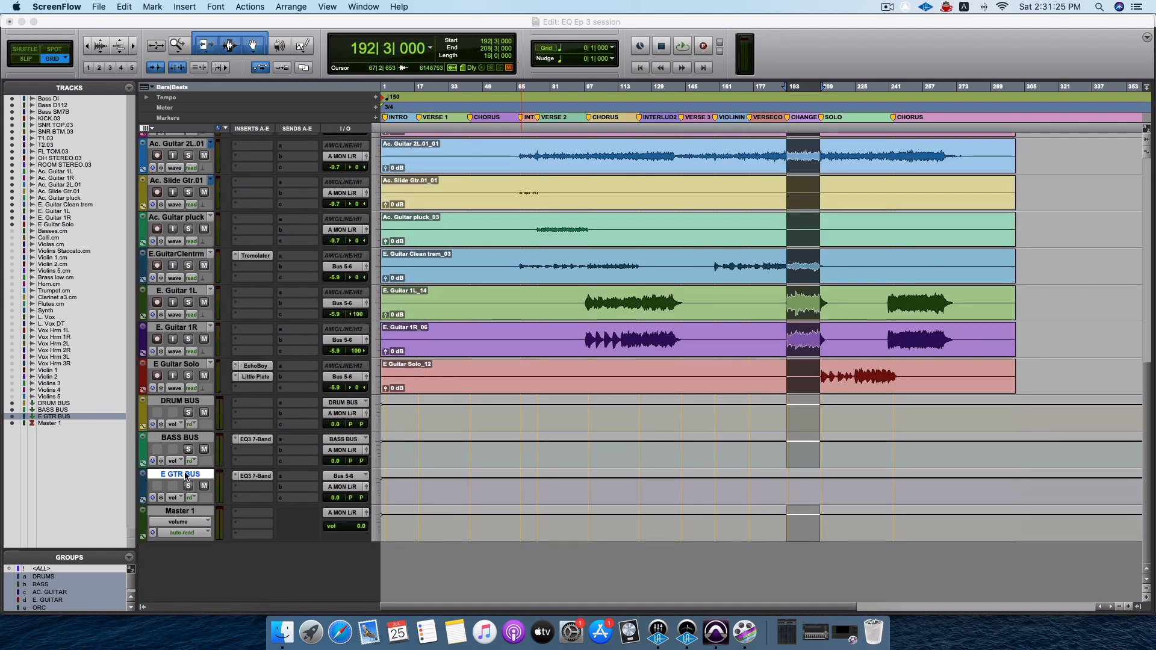
pyautogui.click(185, 475)
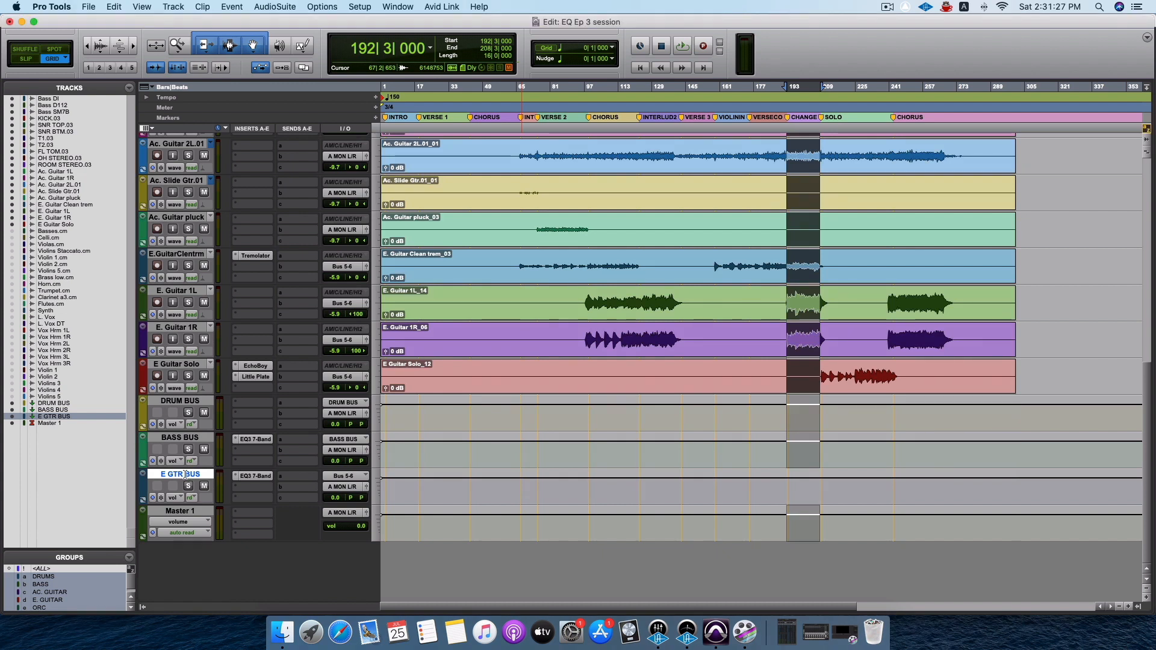
pyautogui.moveTo(185, 475); pyautogui.dragTo(230, 279)
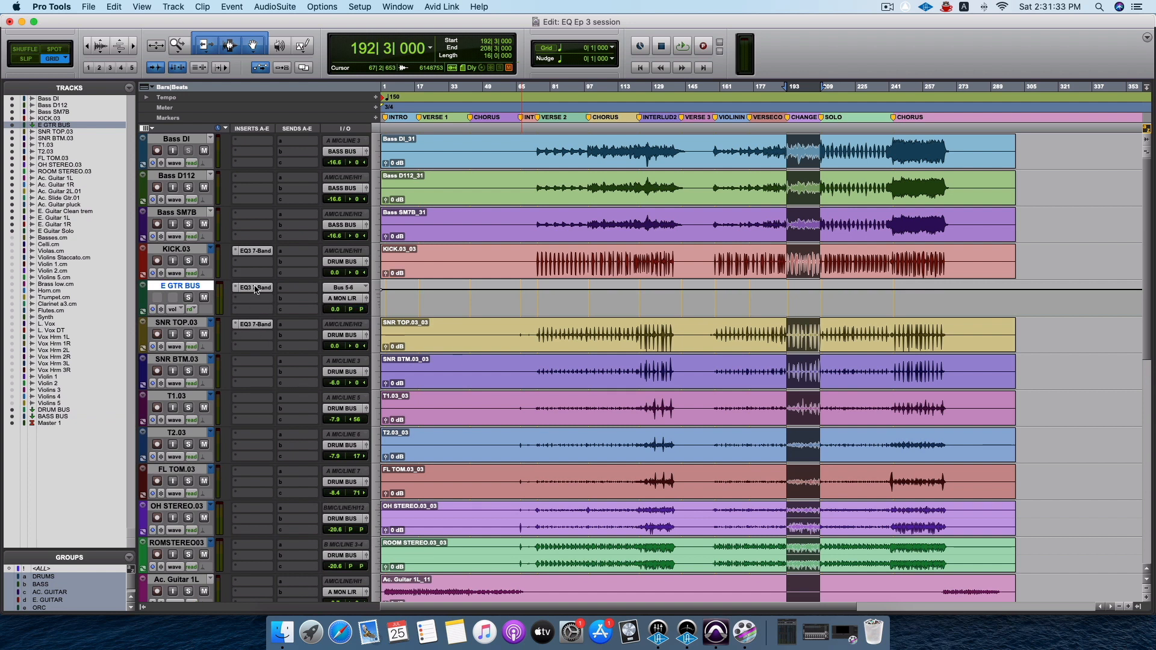
# Examine the high-pass and LMF settings in the E GTR BUS EQ, moving its window over the tracks, and close it.
pyautogui.click(256, 288)
pyautogui.moveTo(645, 230); pyautogui.dragTo(509, 258)
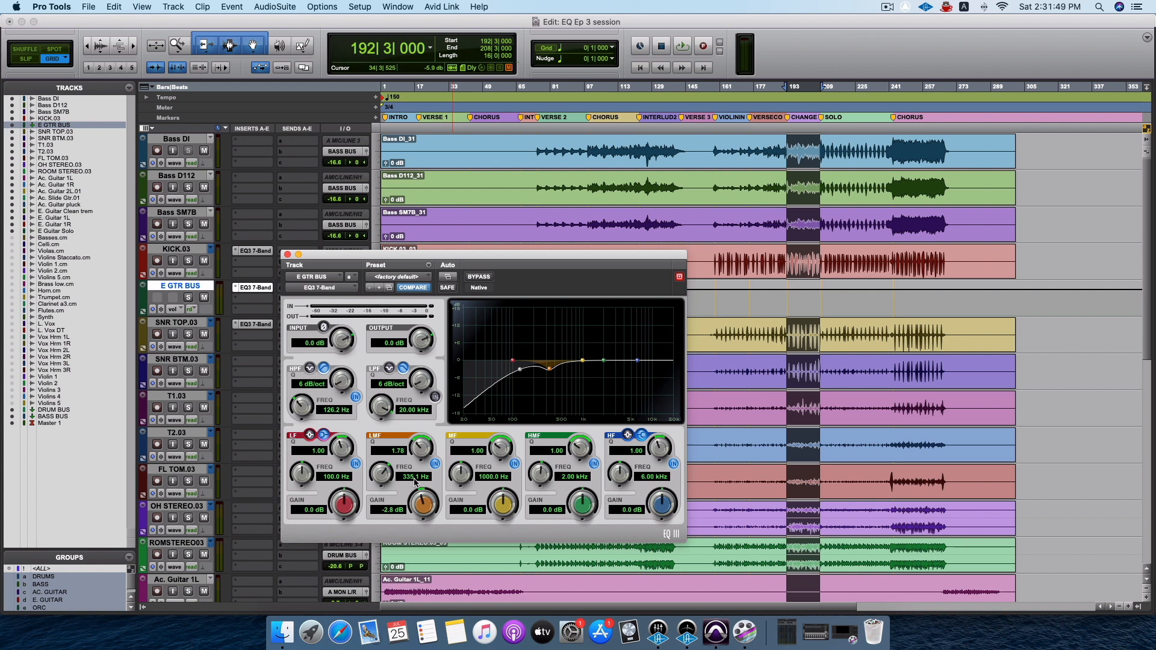
pyautogui.click(288, 255)
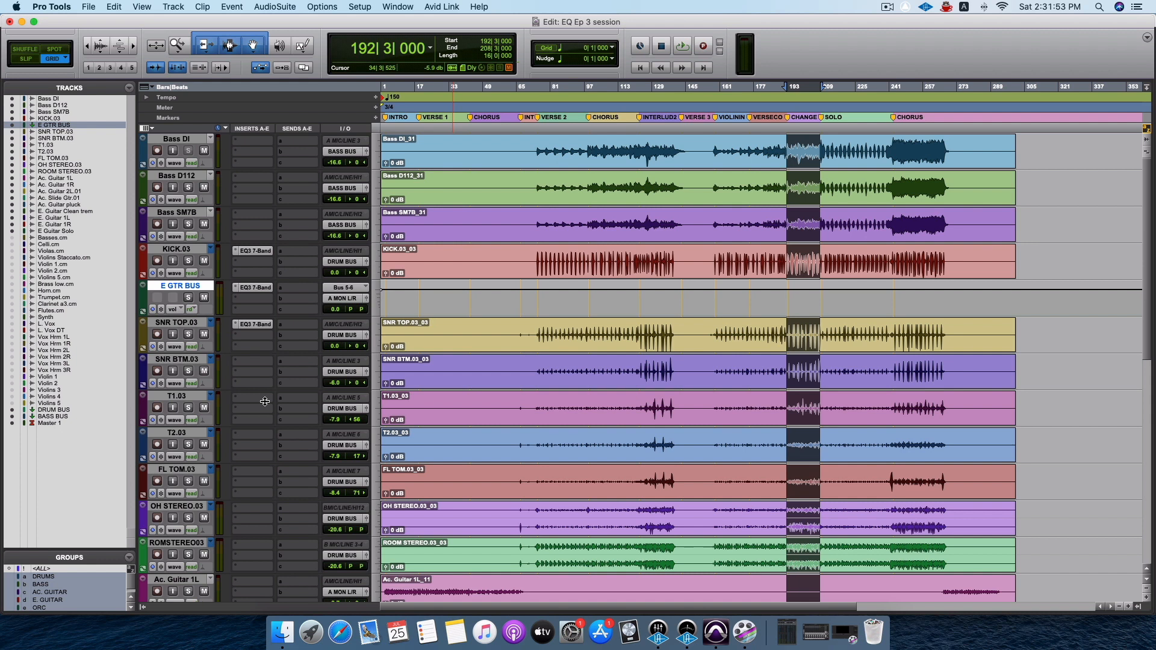
# Set the SNR TOP.03 EQ's LMF band to about 3.0 dB at 216.5 Hz, bypass its HF band and start playback.
pyautogui.scroll(-10, 265, 402)
pyautogui.scroll(10, 243, 421)
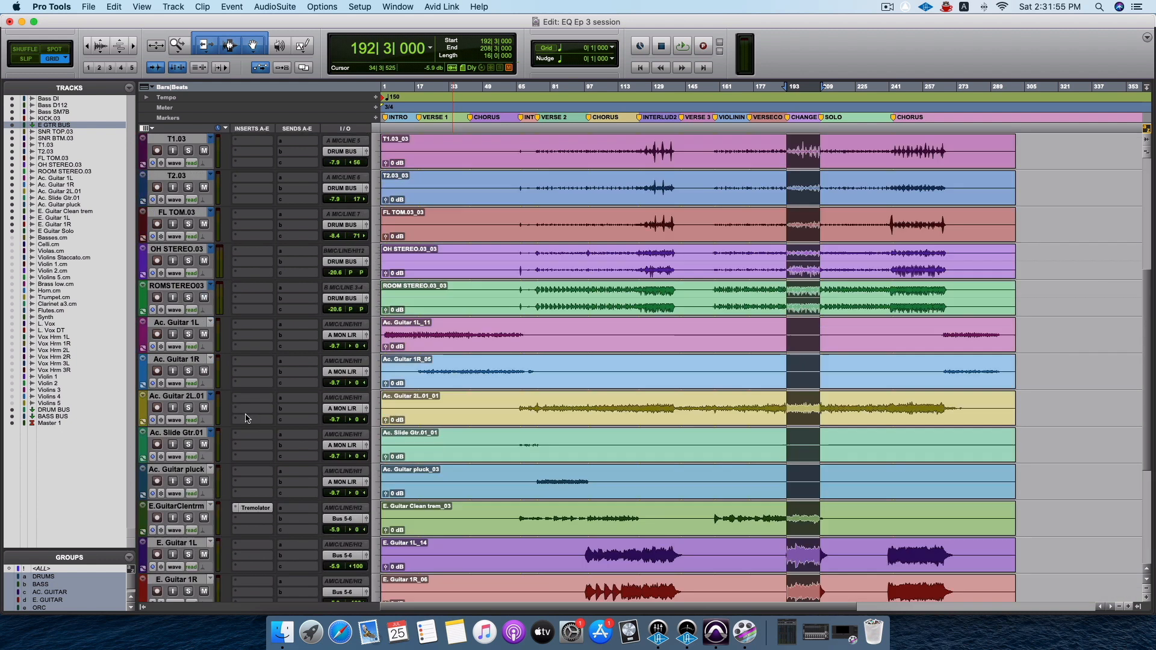
pyautogui.click(255, 325)
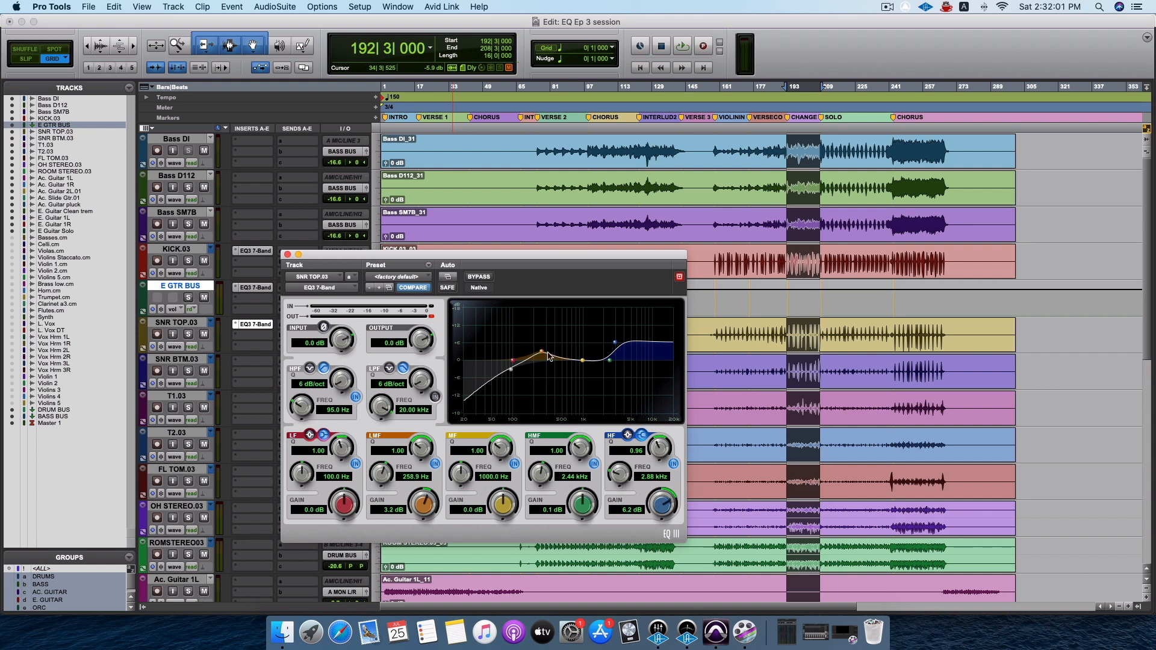
pyautogui.moveTo(544, 355); pyautogui.dragTo(536, 353)
pyautogui.click(672, 464)
pyautogui.press('space')
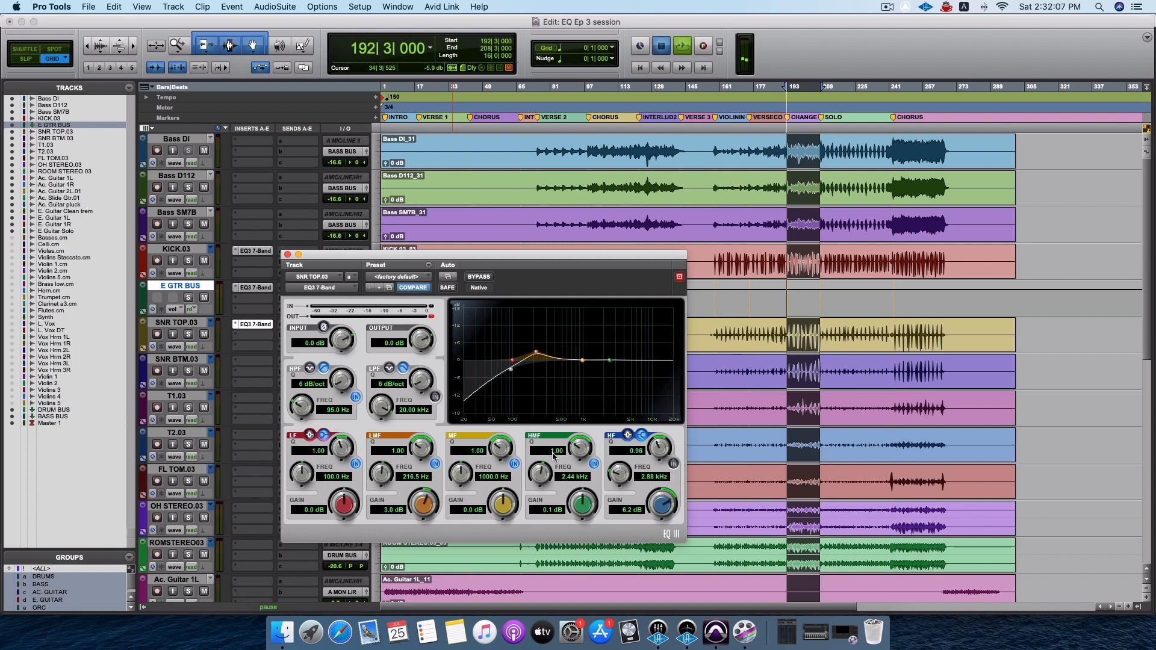
# Select the SNR TOP.03 track, switch to the Mix window and slightly lower the grouped electric guitar faders during playback.
pyautogui.click(184, 324)
pyautogui.press('super+equal')
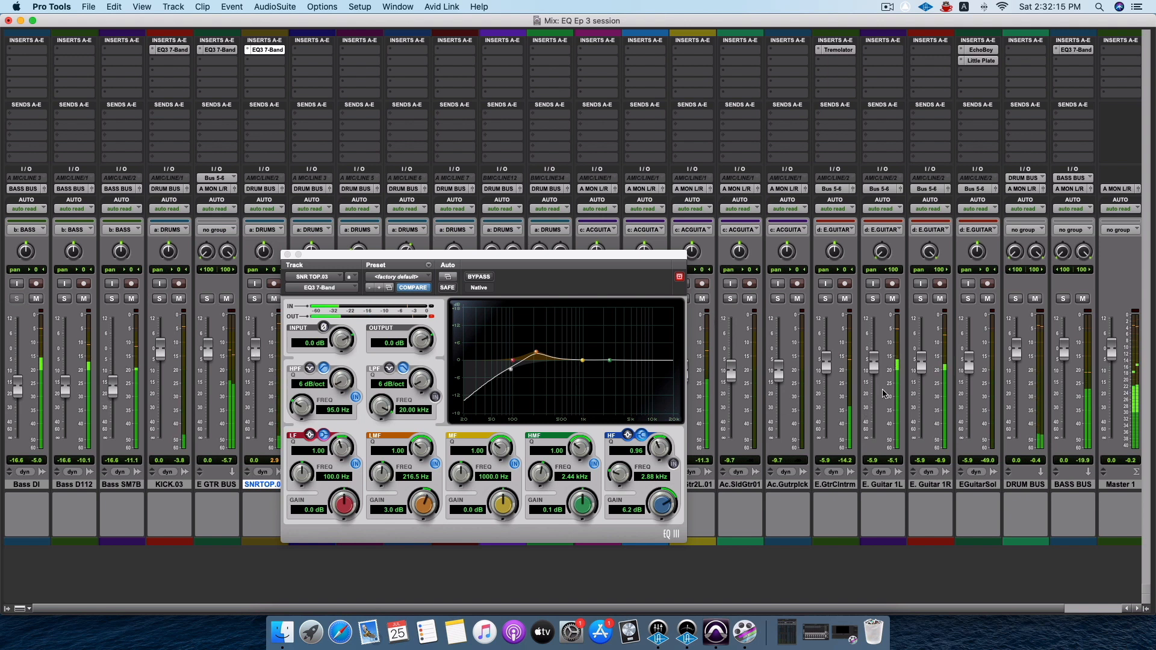
pyautogui.moveTo(924, 369); pyautogui.dragTo(924, 376)
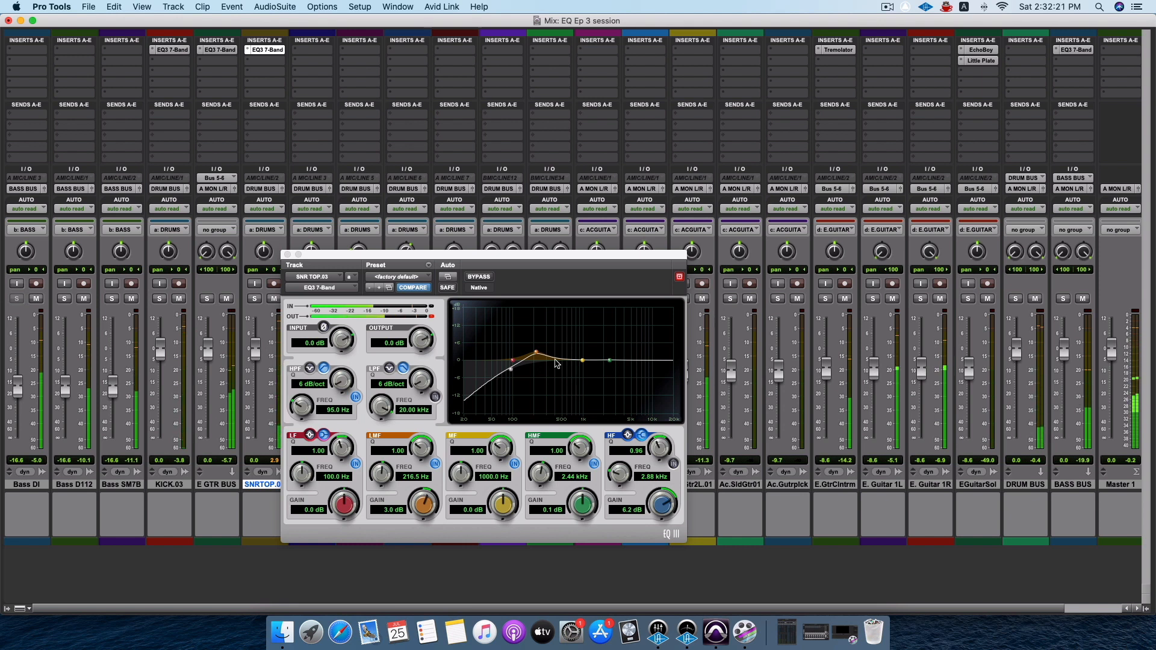
# Raise the SNR TOP.03 EQ's LMF boost to about 14.9 dB at 572.7 Hz and narrow its Q to about 6.76.
pyautogui.click(537, 355)
pyautogui.moveTo(537, 355); pyautogui.dragTo(566, 319)
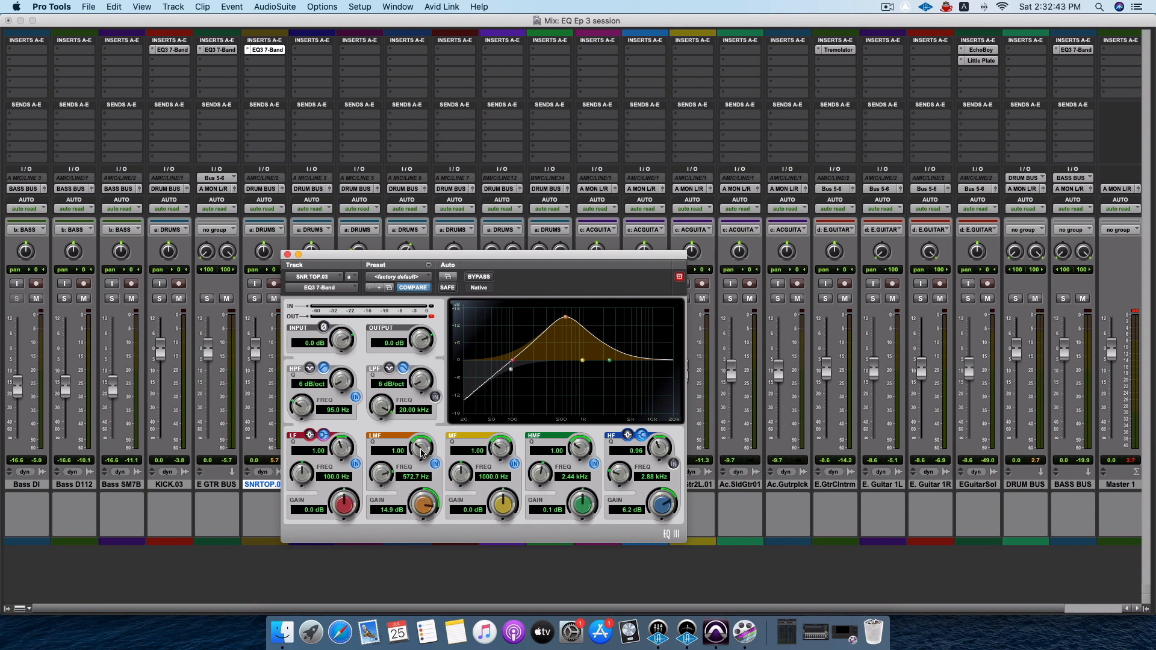
pyautogui.moveTo(420, 454); pyautogui.dragTo(423, 407)
# During playback, raise the snare's LMF gain to about 17.1 dB, sweep its frequency to about 477 Hz and set its Q to about 5.62.
pyautogui.press('space')
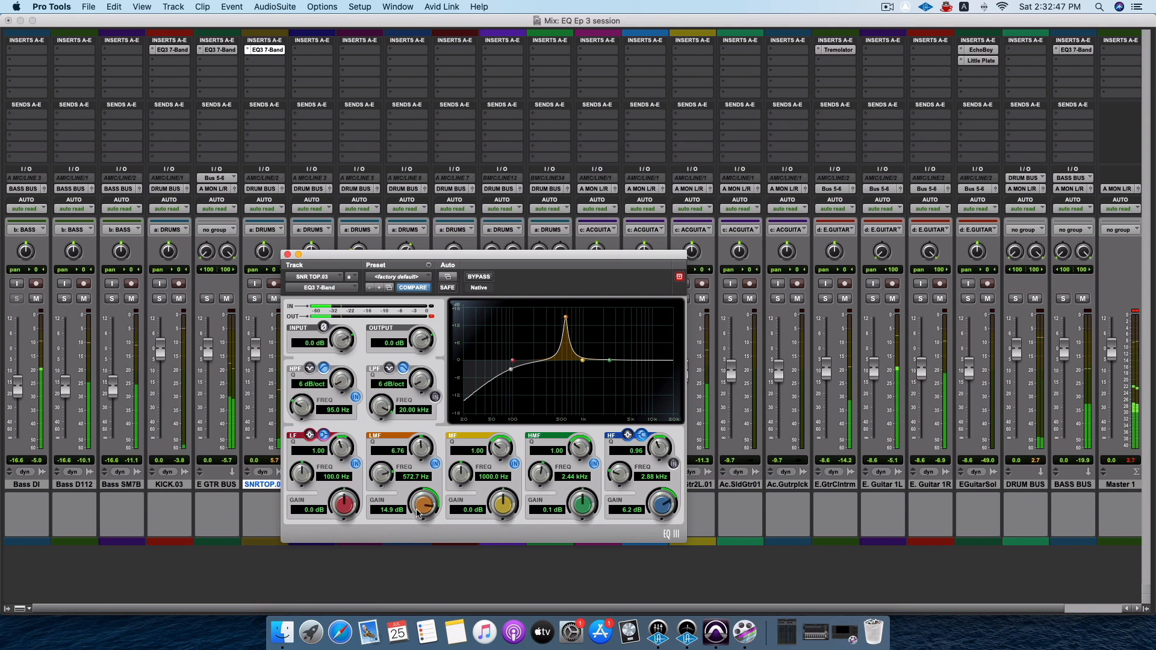
pyautogui.moveTo(419, 512); pyautogui.dragTo(422, 499)
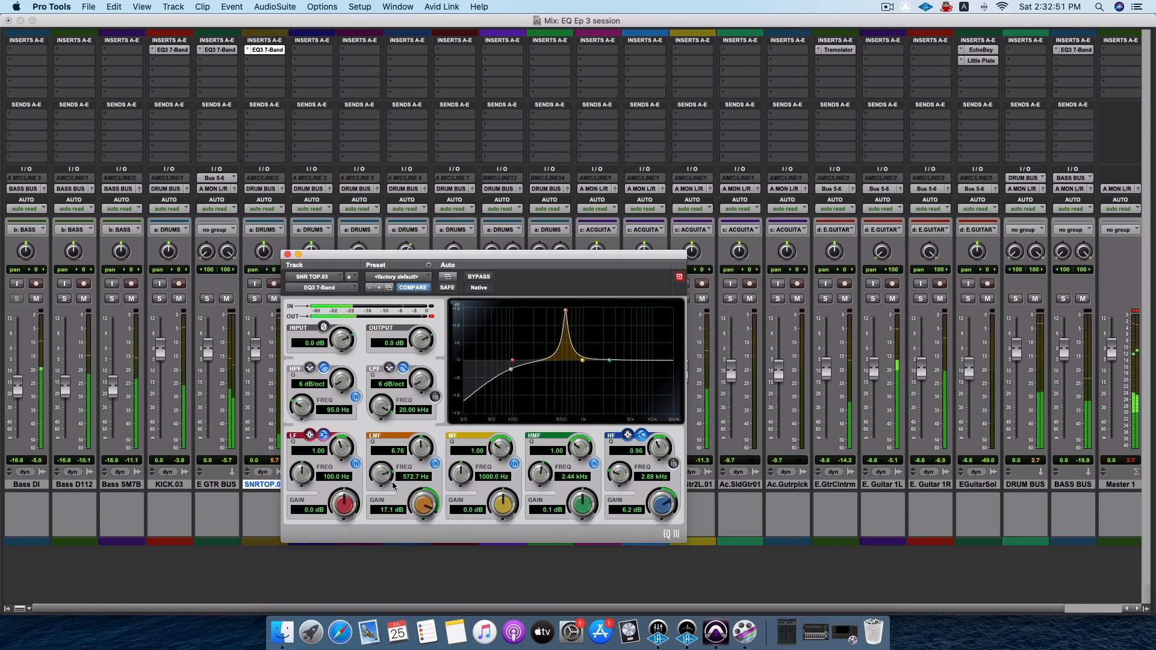
pyautogui.moveTo(392, 485); pyautogui.dragTo(402, 510)
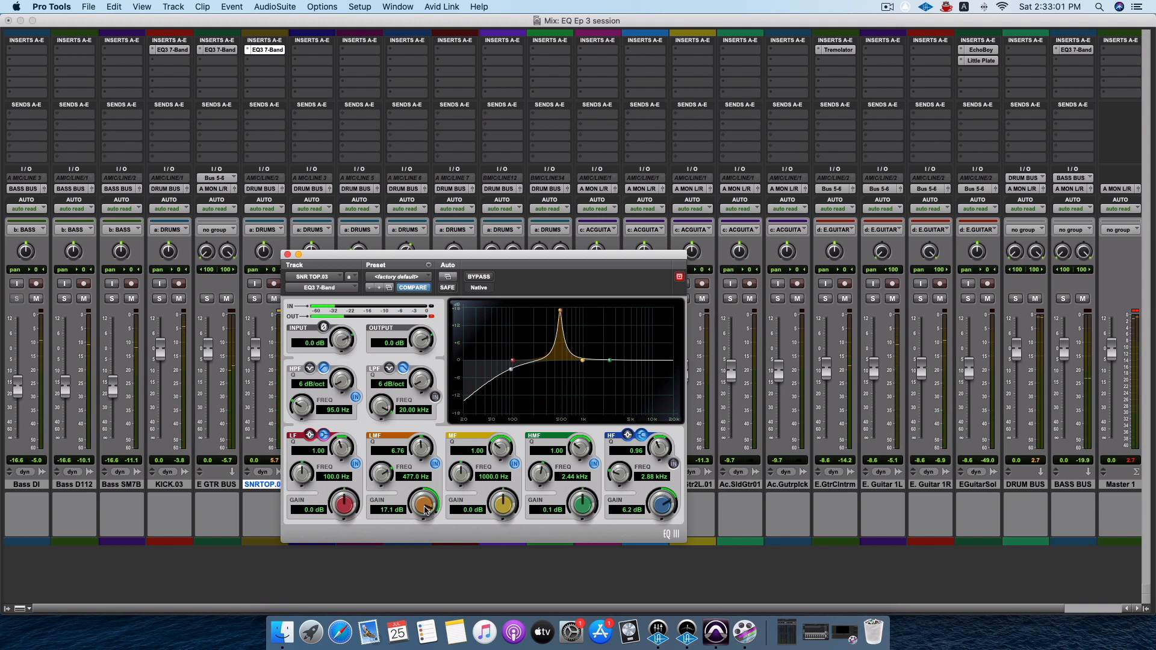
pyautogui.moveTo(425, 462); pyautogui.dragTo(425, 466)
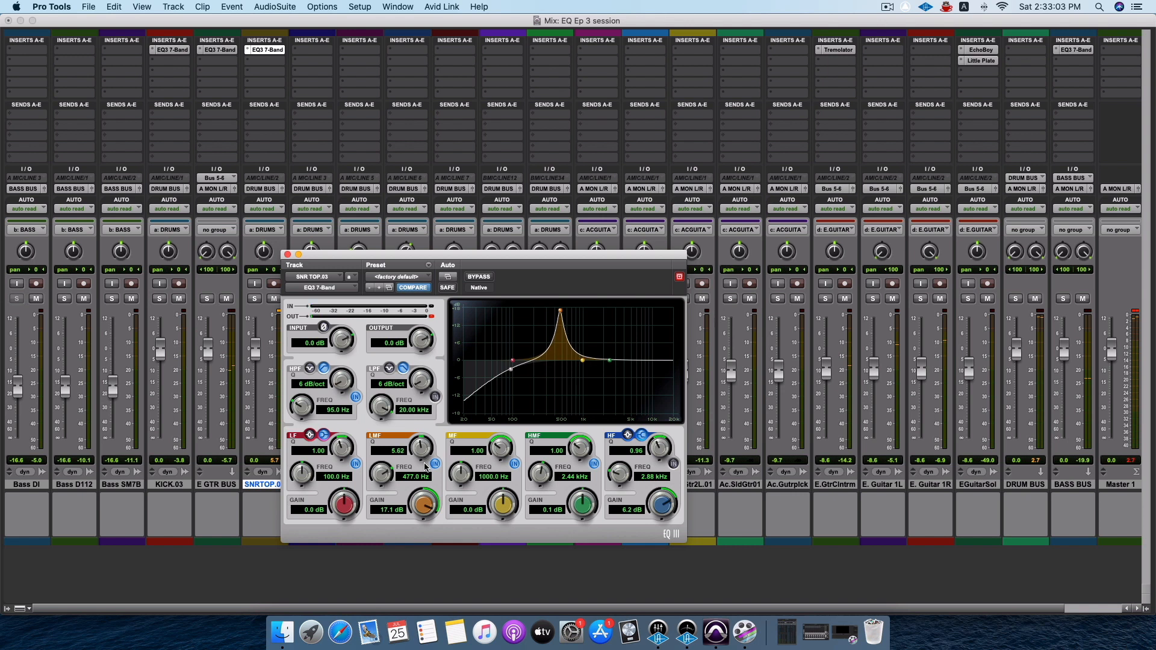
# Cut the SNR TOP.03 EQ's LMF band to -4.7 dB and boost its MF band 3.2 dB at 191.4 Hz.
pyautogui.moveTo(426, 507); pyautogui.dragTo(426, 573)
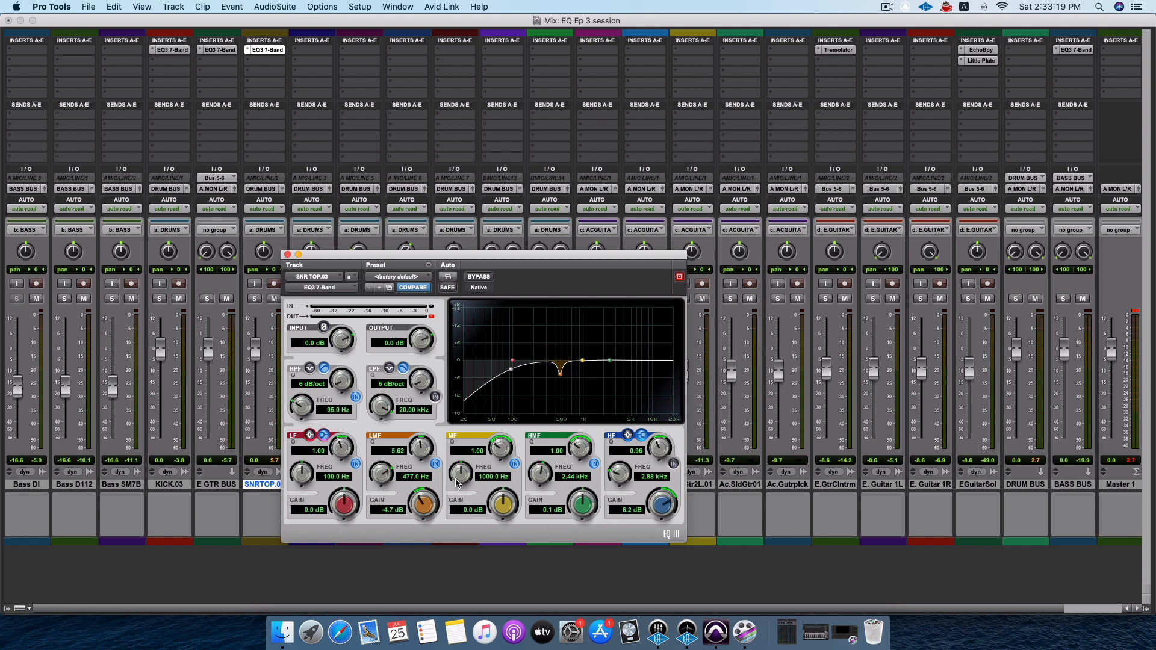
pyautogui.moveTo(466, 470); pyautogui.dragTo(467, 488)
pyautogui.moveTo(504, 513); pyautogui.dragTo(464, 471)
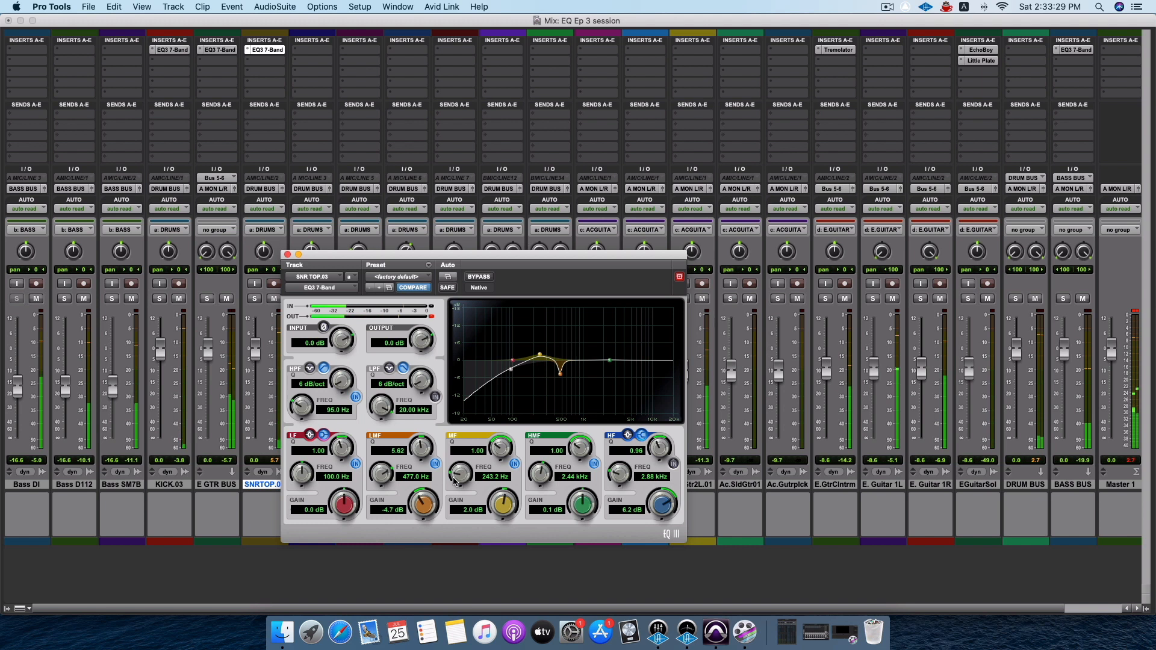
pyautogui.moveTo(454, 480); pyautogui.dragTo(499, 494)
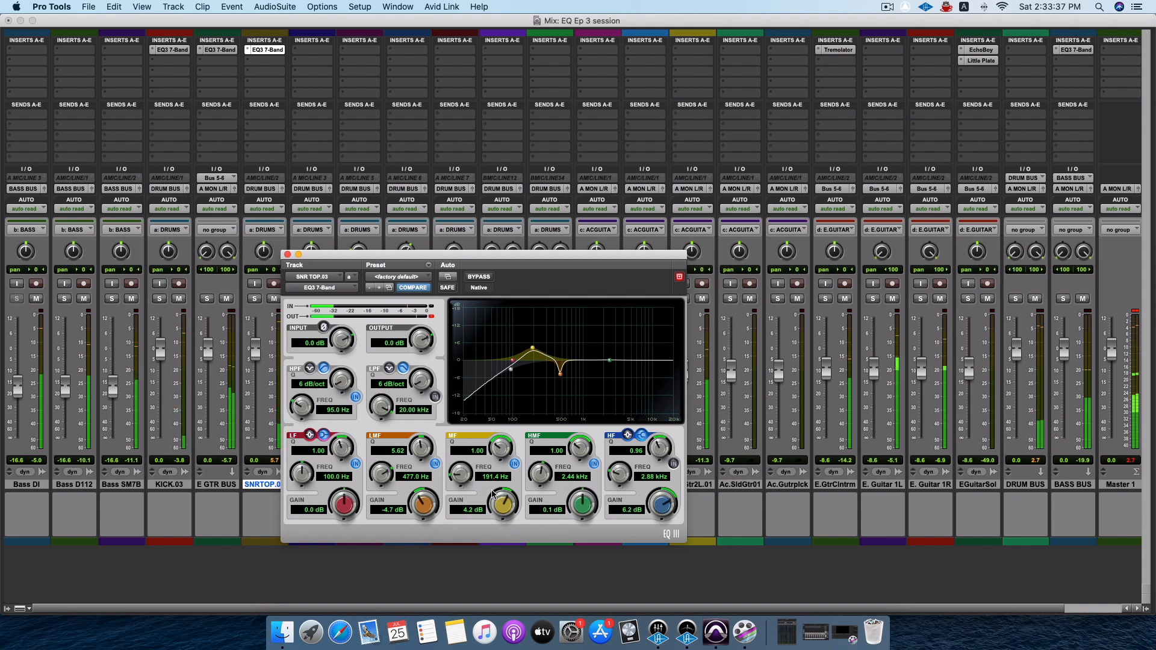
pyautogui.moveTo(493, 494); pyautogui.dragTo(495, 511)
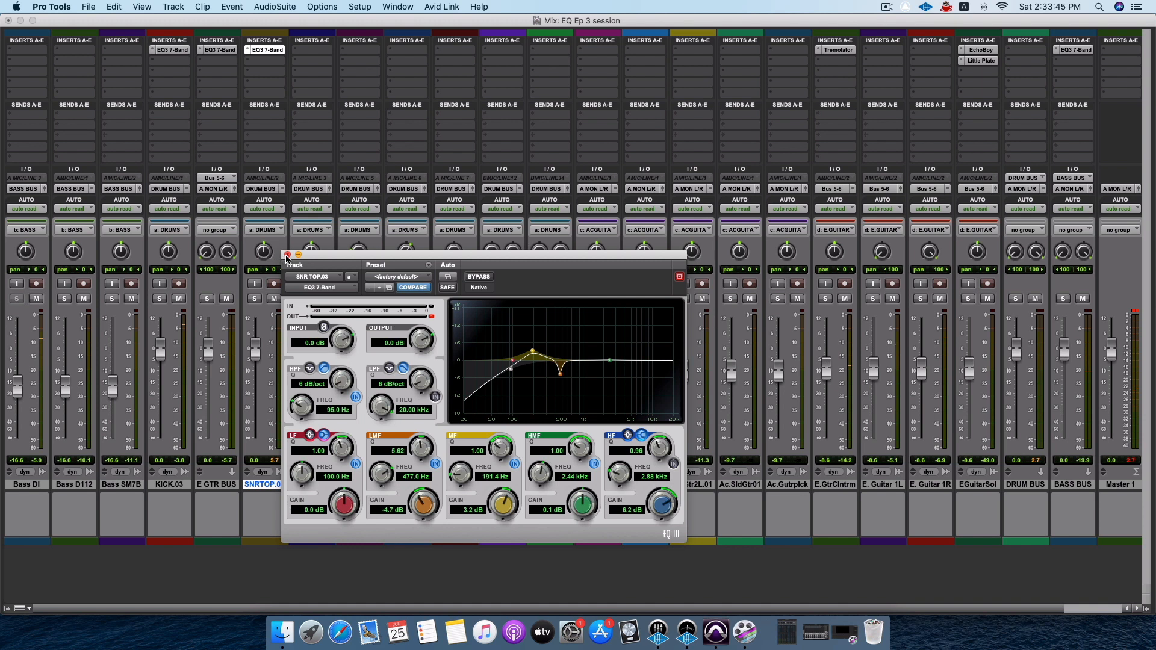
pyautogui.click(288, 255)
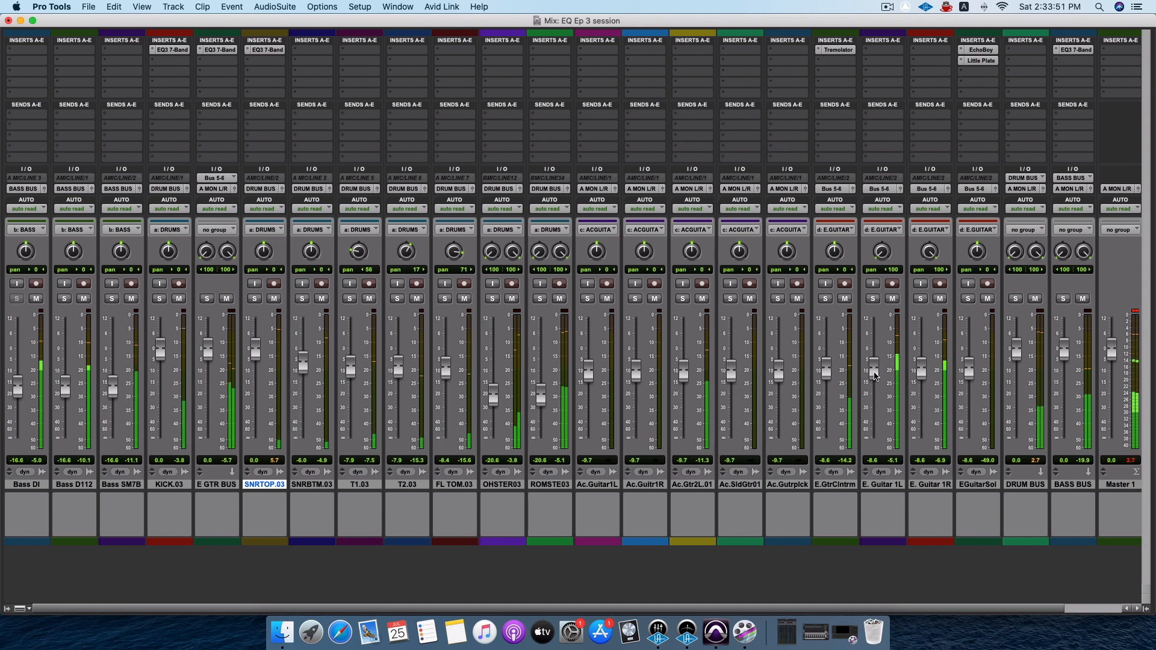
# Lower the grouped electric guitar faders to -9.1 dB and review the EQ3 7-Band curve on the E GTR BUS.
pyautogui.moveTo(873, 372); pyautogui.dragTo(874, 377)
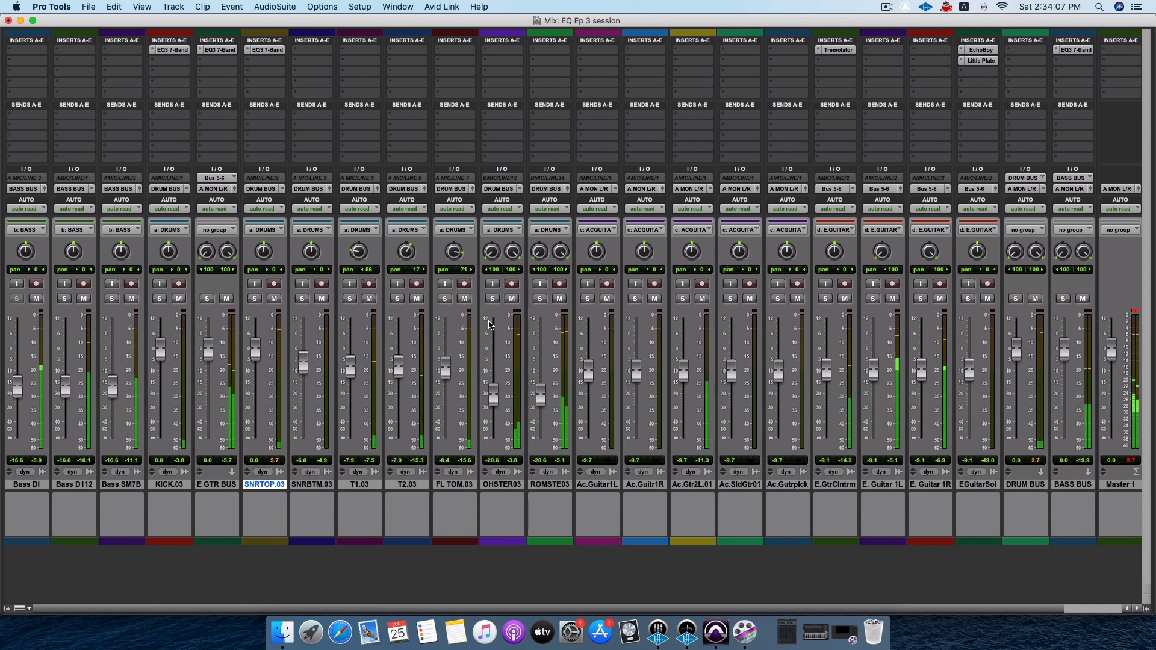
pyautogui.click(215, 485)
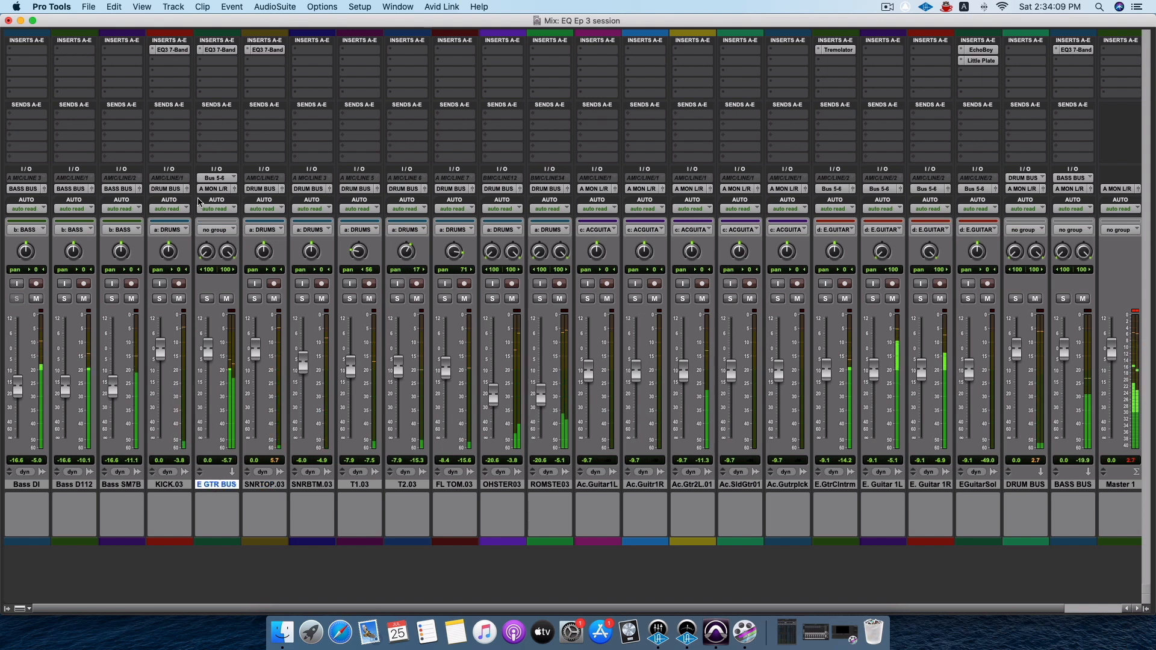
pyautogui.click(216, 49)
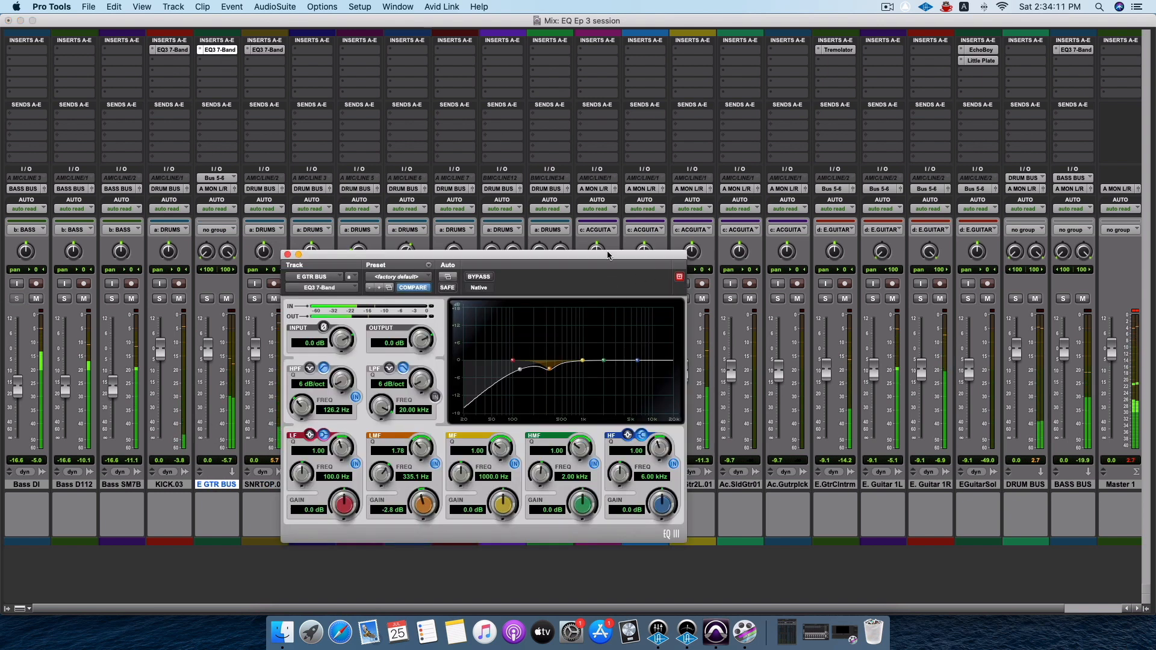
pyautogui.moveTo(607, 255); pyautogui.dragTo(910, 204)
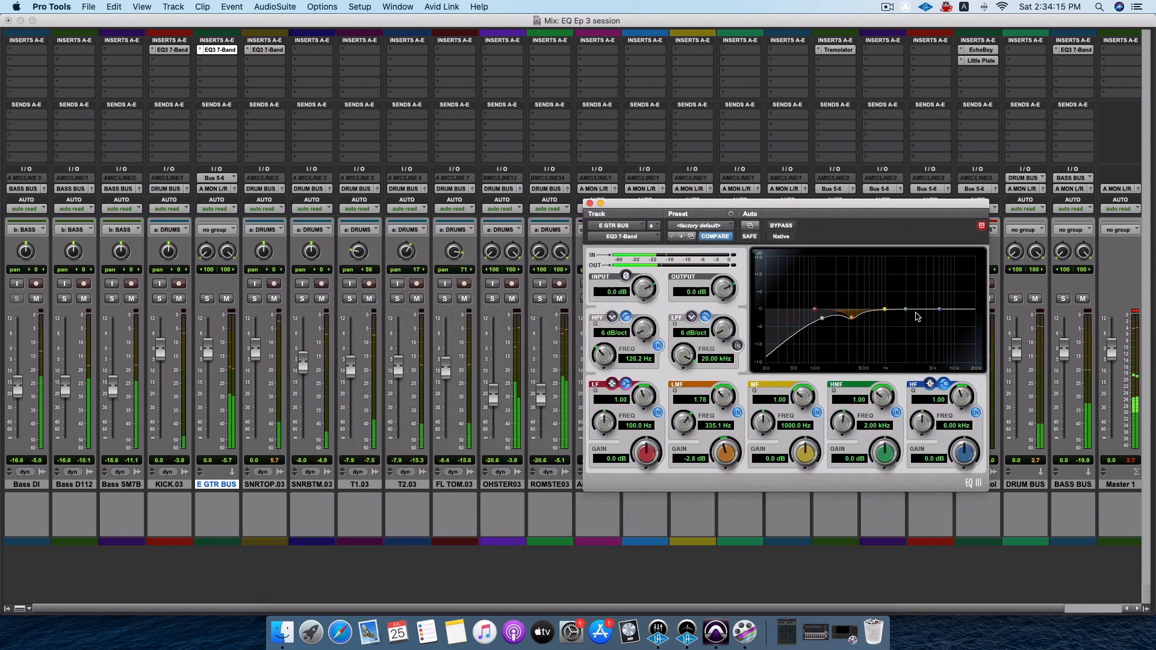
pyautogui.click(591, 203)
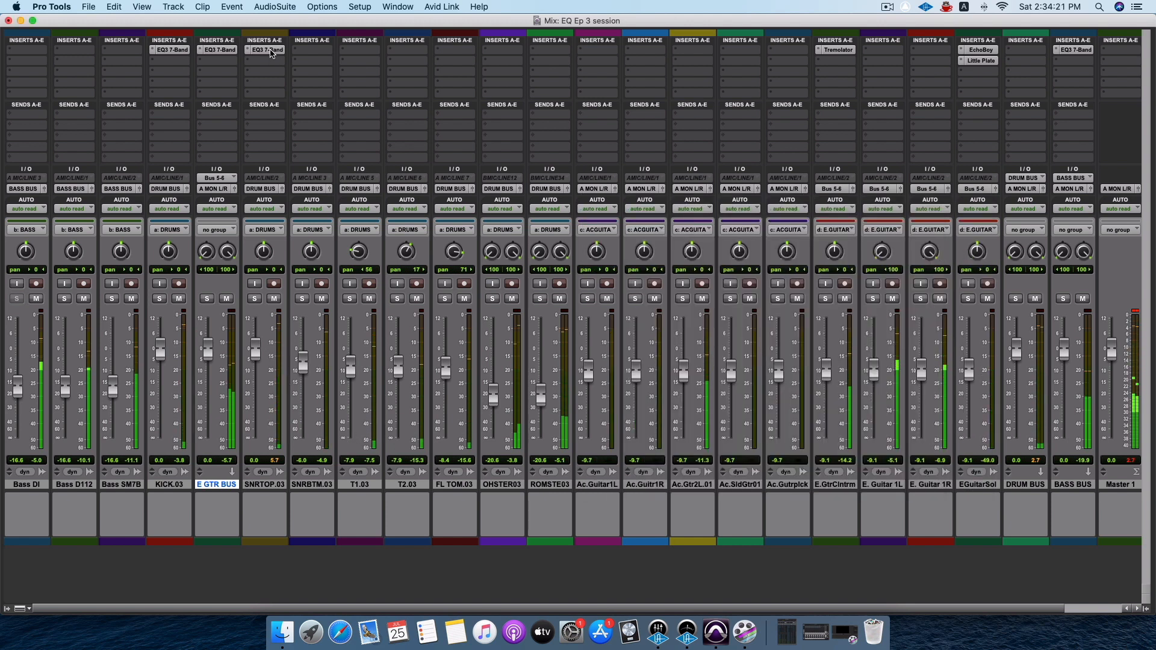
# Re-enable the SNR TOP.03 EQ's HF band and set it to 7.2 dB at 2.10 kHz during playback.
pyautogui.click(264, 49)
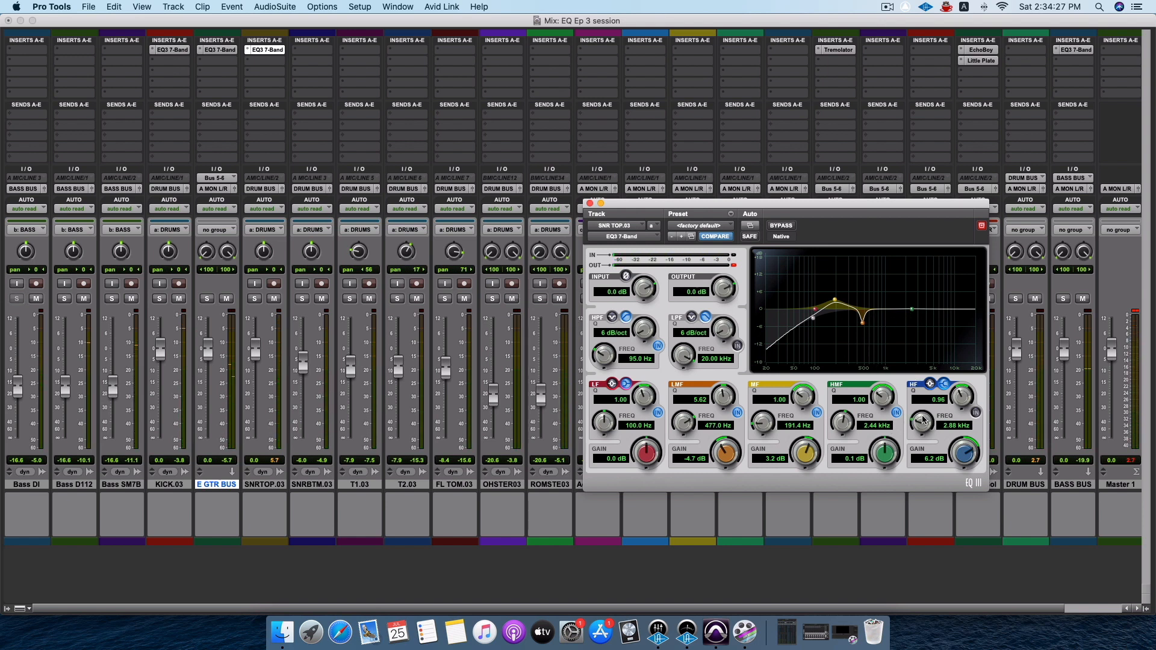
pyautogui.click(975, 413)
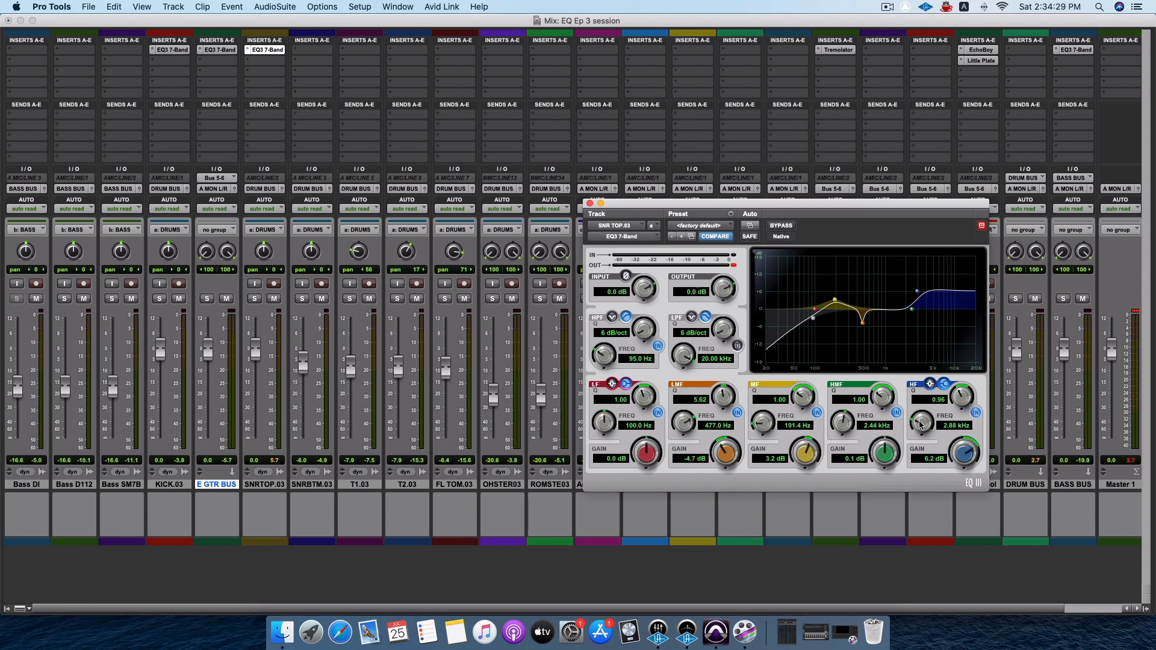
pyautogui.moveTo(920, 425); pyautogui.dragTo(920, 442)
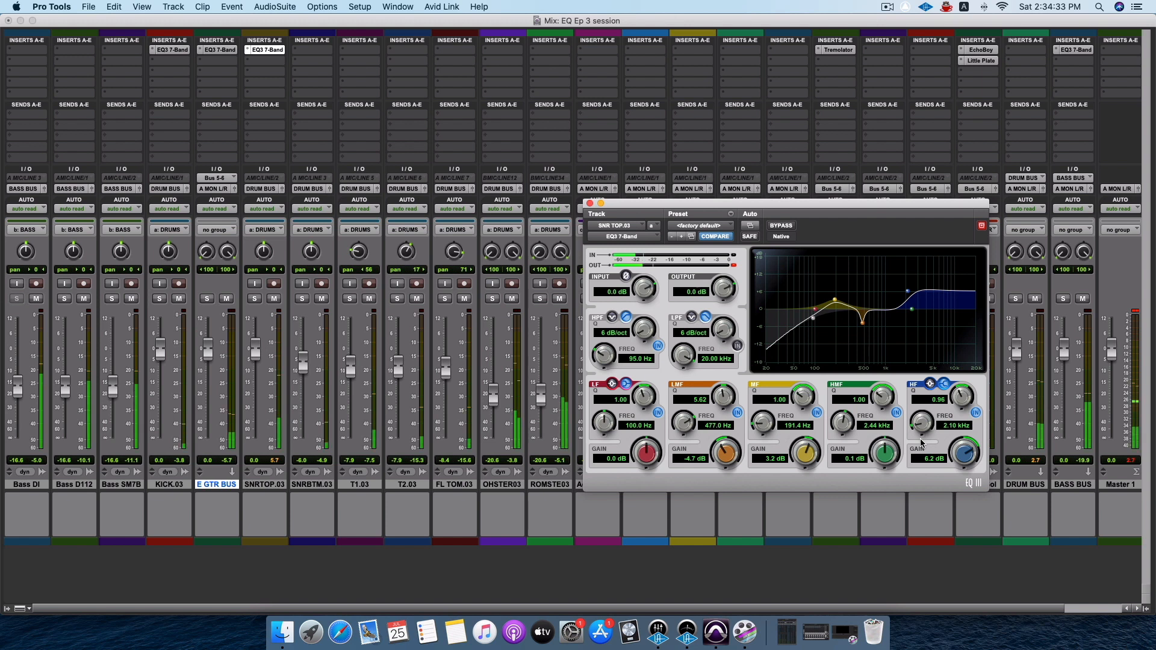
pyautogui.moveTo(956, 456)
pyautogui.mouseDown()
pyautogui.moveTo(957, 445)
pyautogui.moveTo(959, 456)
pyautogui.mouseUp()
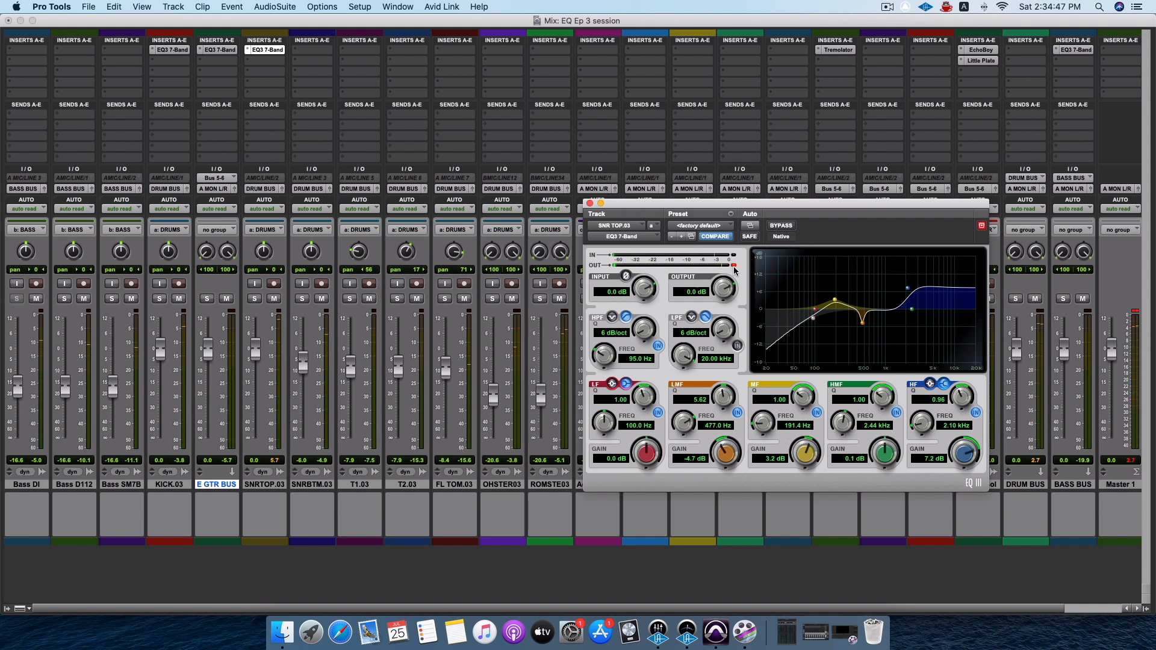
# Trim the SNR TOP.03 EQ's output to -1.8 dB while checking its level during playback in the Edit window.
pyautogui.moveTo(729, 283)
pyautogui.mouseDown()
pyautogui.moveTo(725, 306)
pyautogui.moveTo(726, 294)
pyautogui.mouseUp()
pyautogui.press('super+equal')
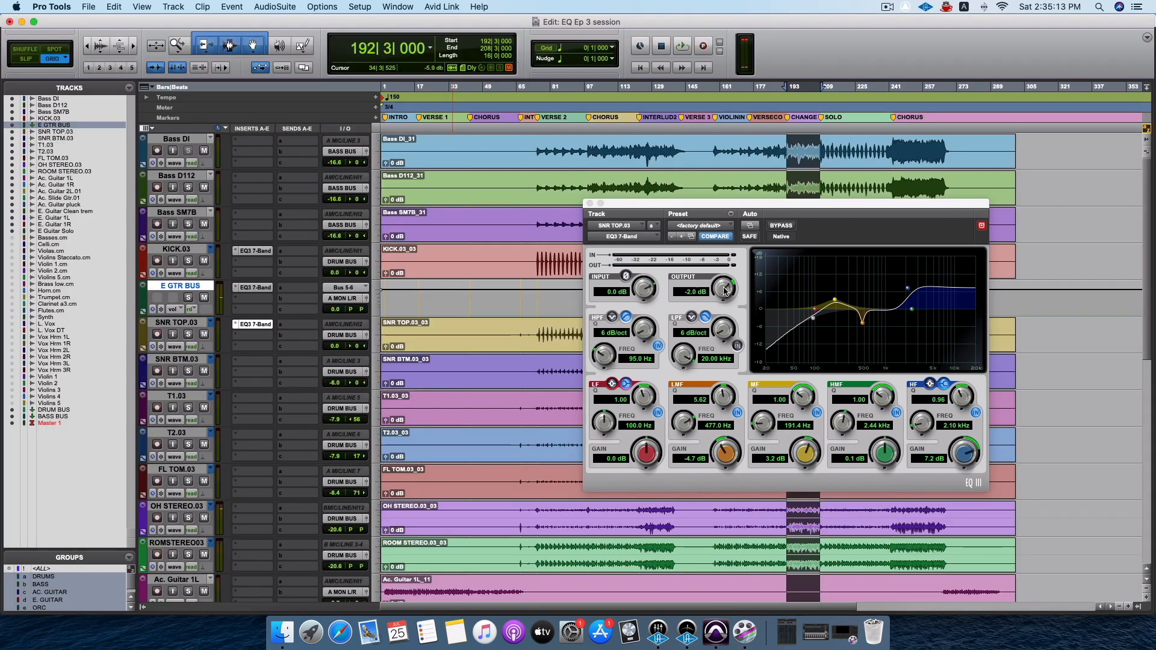
pyautogui.moveTo(882, 203); pyautogui.dragTo(580, 234)
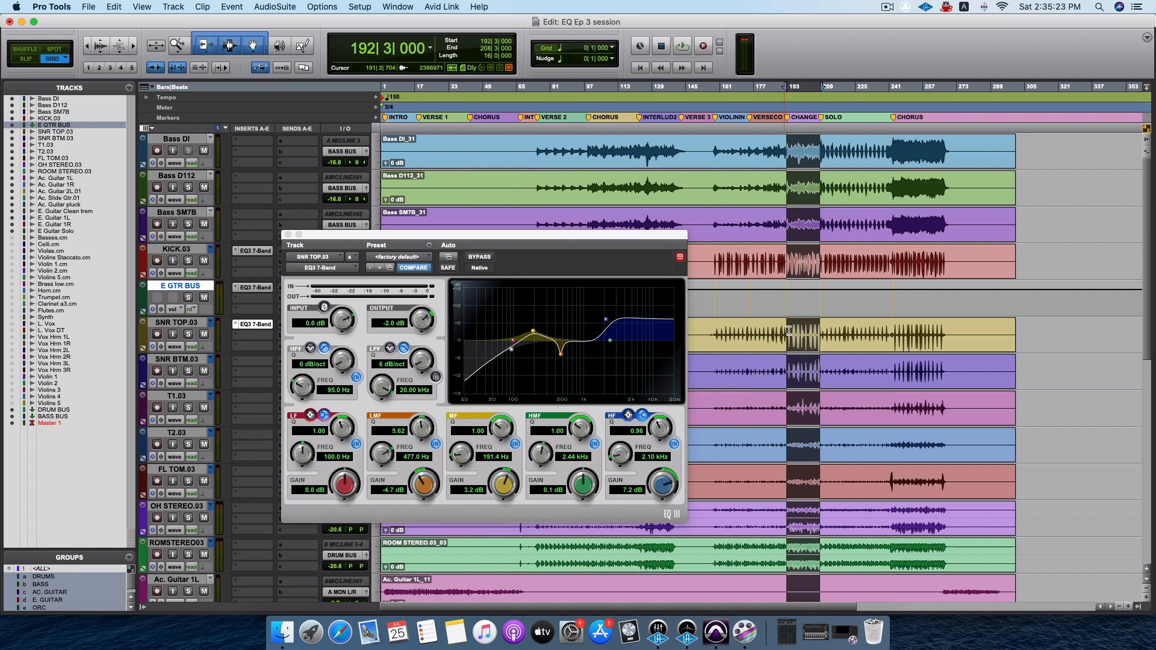
pyautogui.moveTo(610, 239); pyautogui.dragTo(755, 242)
pyautogui.press('space')
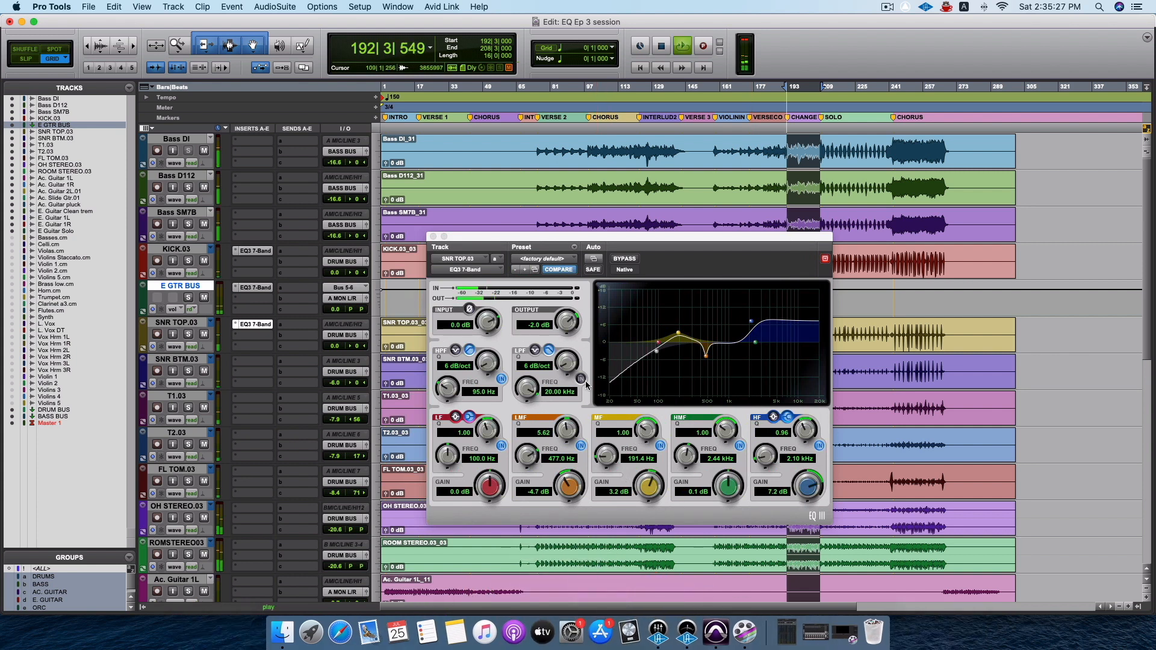
pyautogui.moveTo(570, 317); pyautogui.dragTo(571, 326)
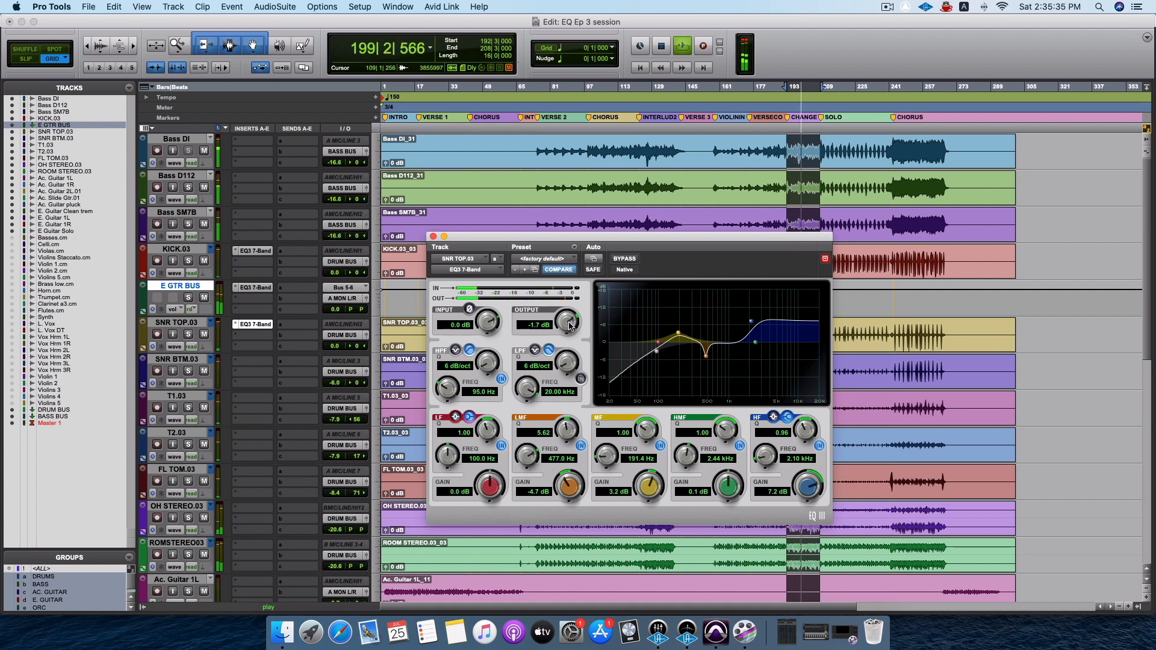
pyautogui.press('space')
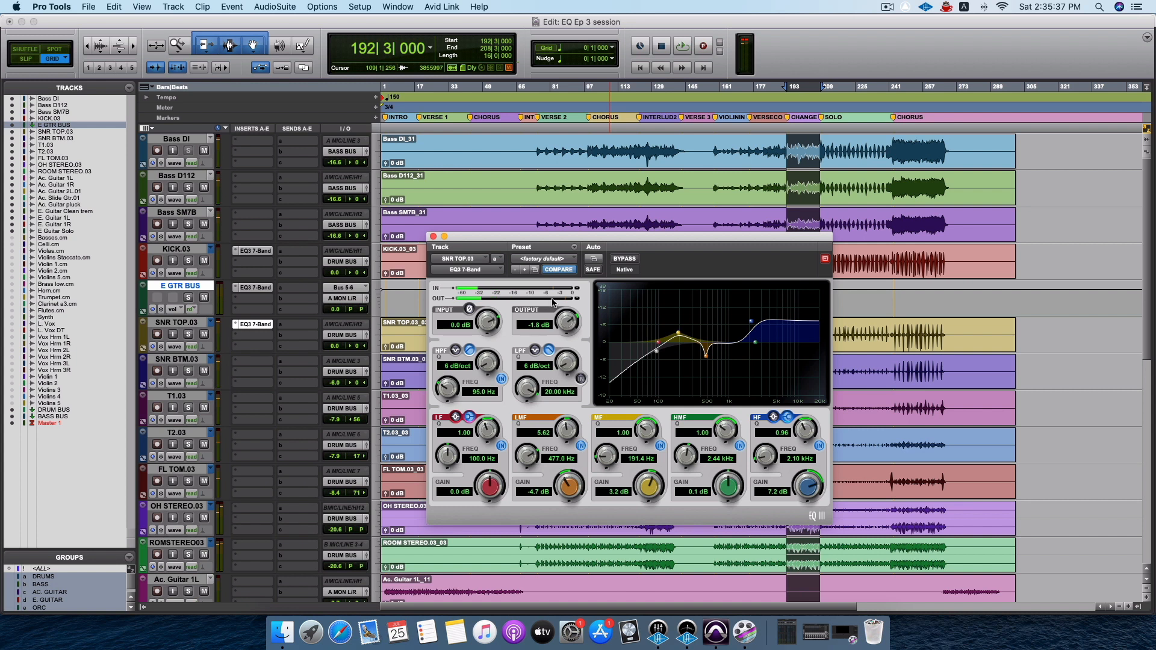
pyautogui.click(433, 236)
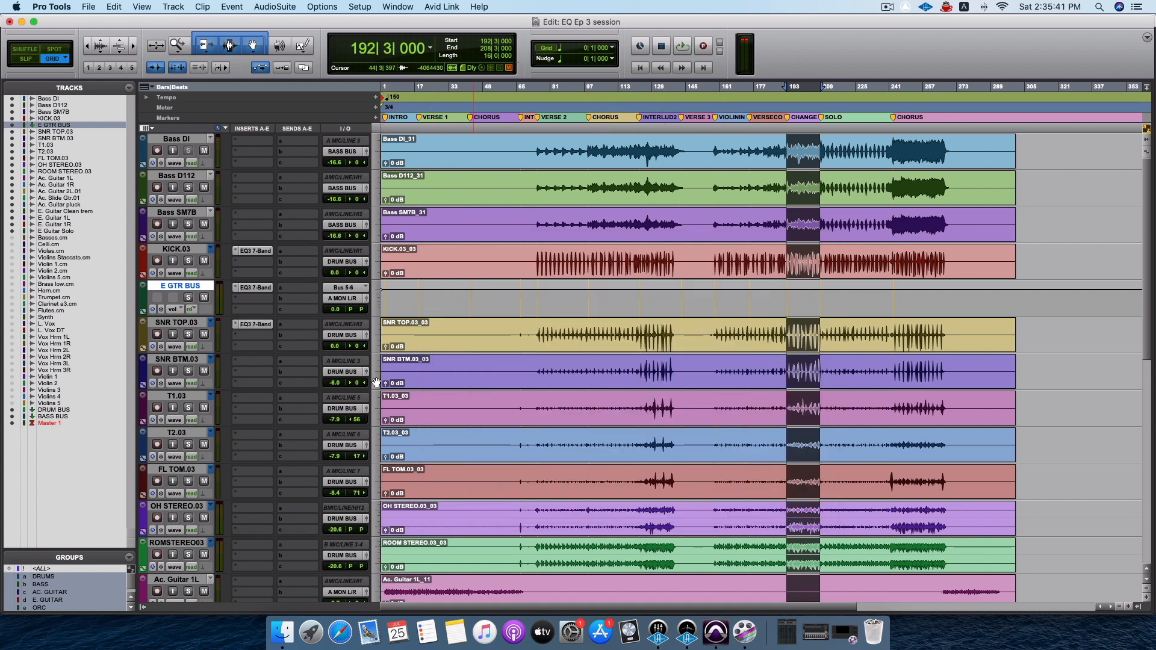
# Try raising the E GTR BUS EQ's output to 1.3 dB during playback.
pyautogui.click(264, 287)
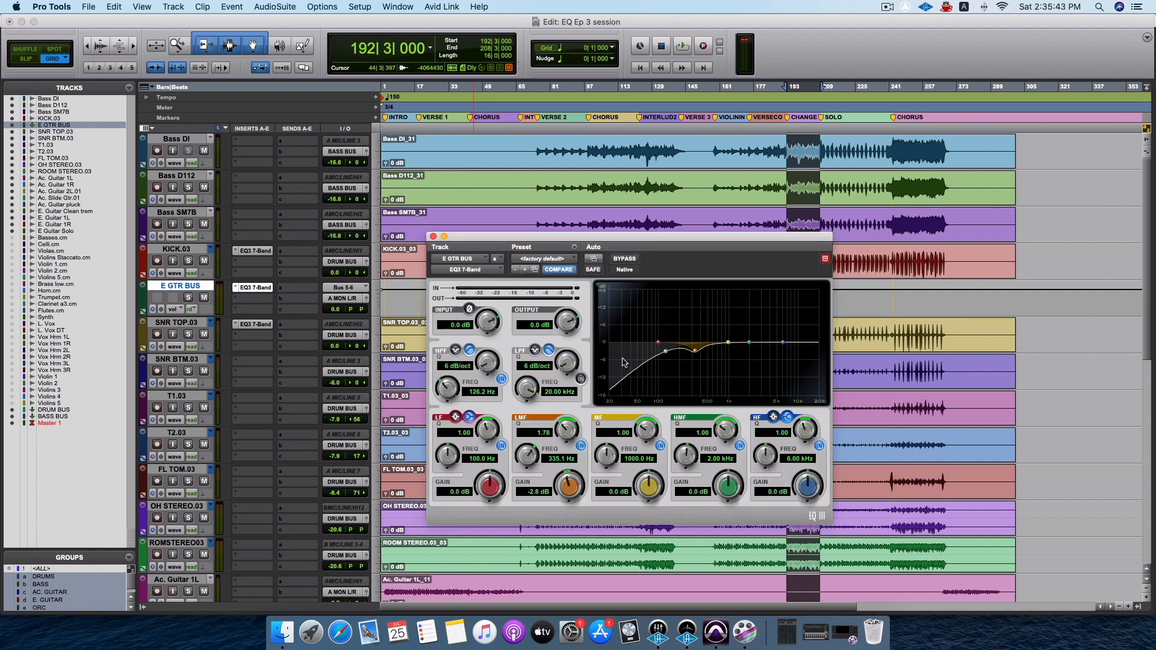
pyautogui.press('space')
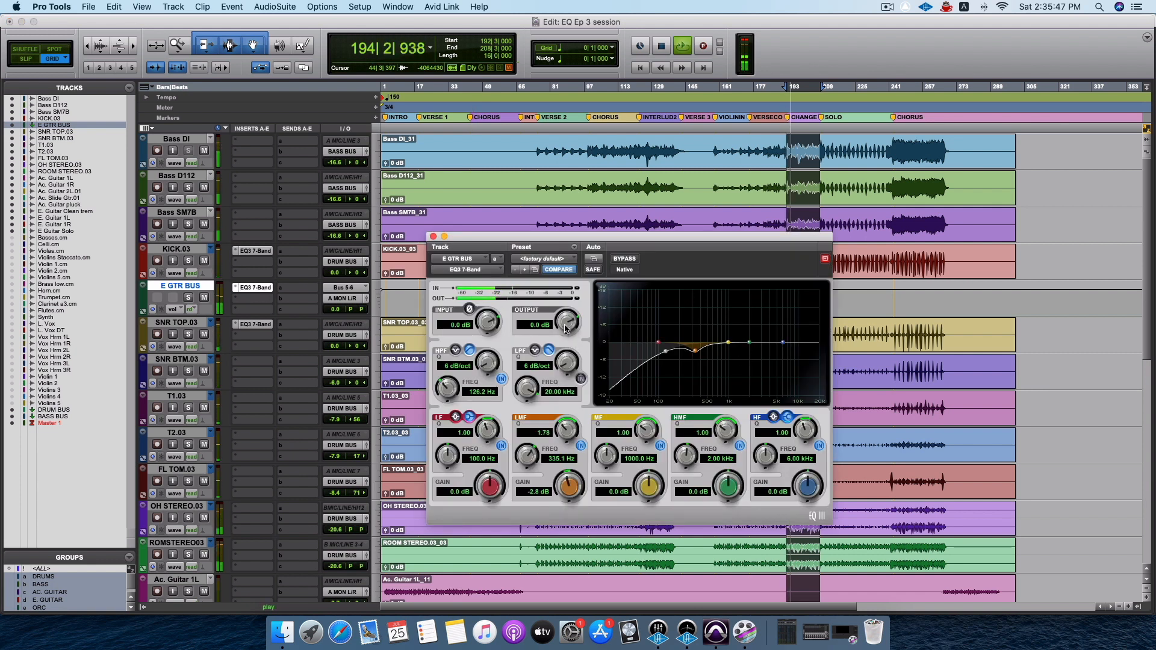
pyautogui.moveTo(566, 328); pyautogui.dragTo(565, 320)
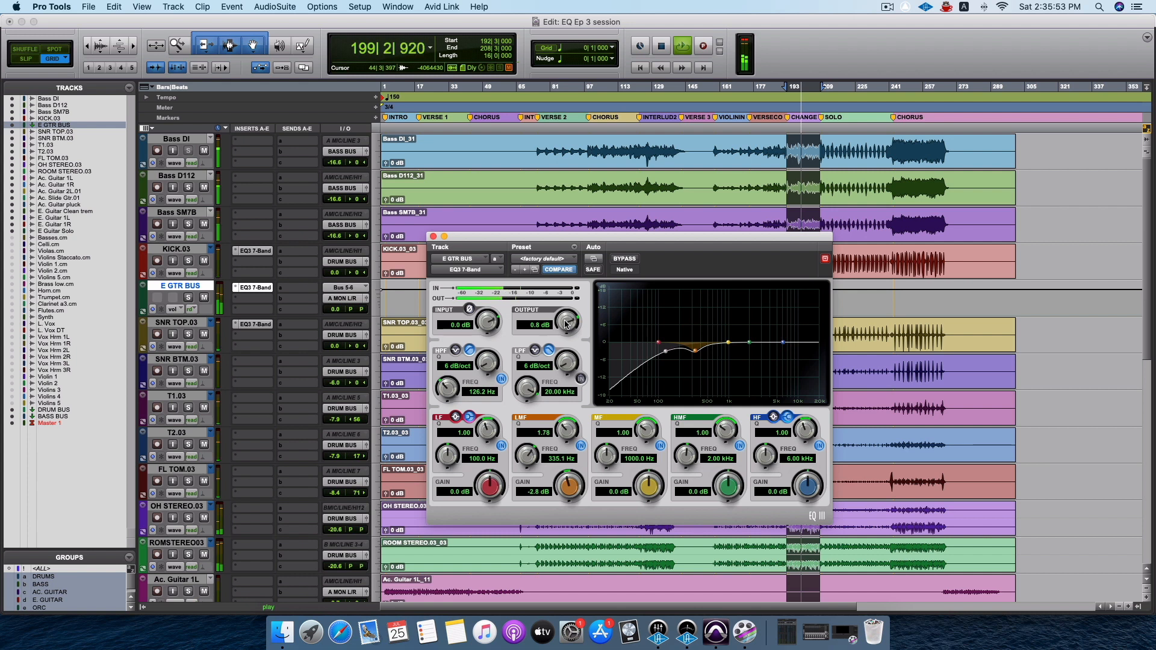
pyautogui.moveTo(566, 324); pyautogui.dragTo(567, 318)
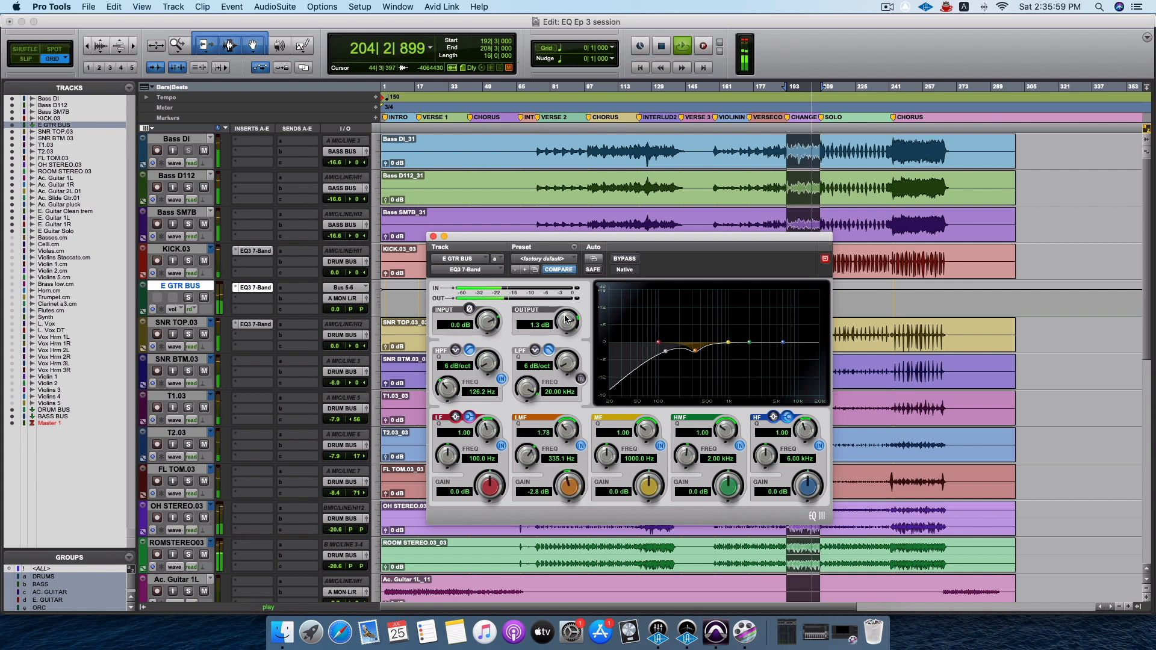
pyautogui.press('space')
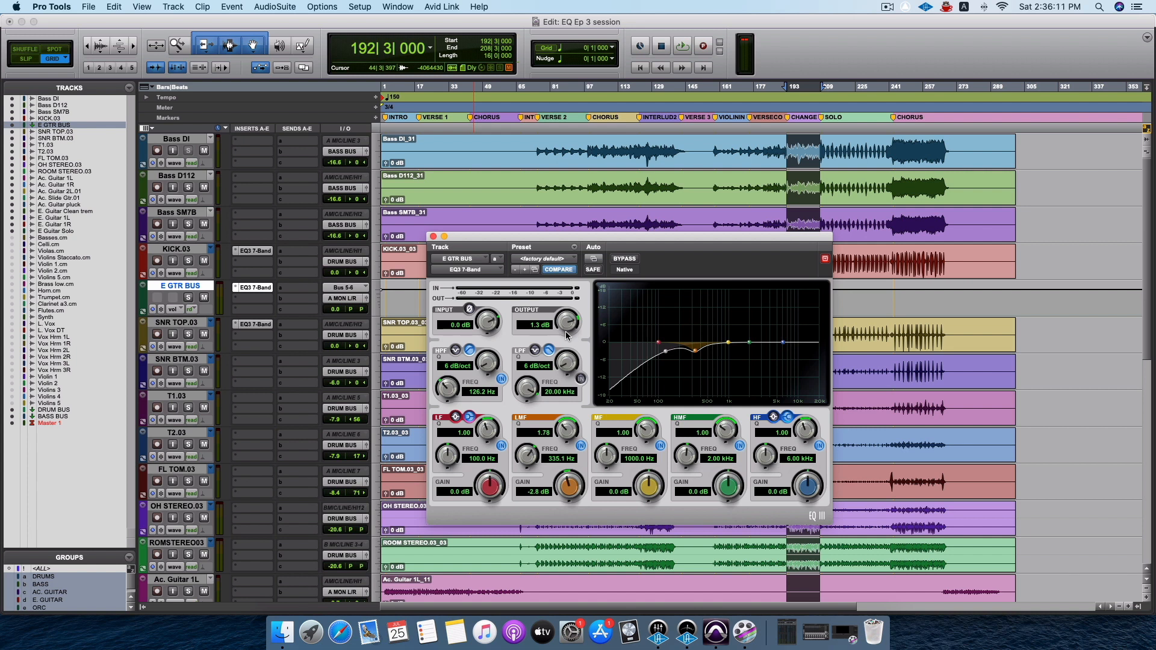
# Reset the E GTR BUS EQ's output to 0.0 dB, play the section again and close the EQ.
pyautogui.keyDown('alt'); pyautogui.click(571, 323); pyautogui.keyUp('alt')
pyautogui.press('space')
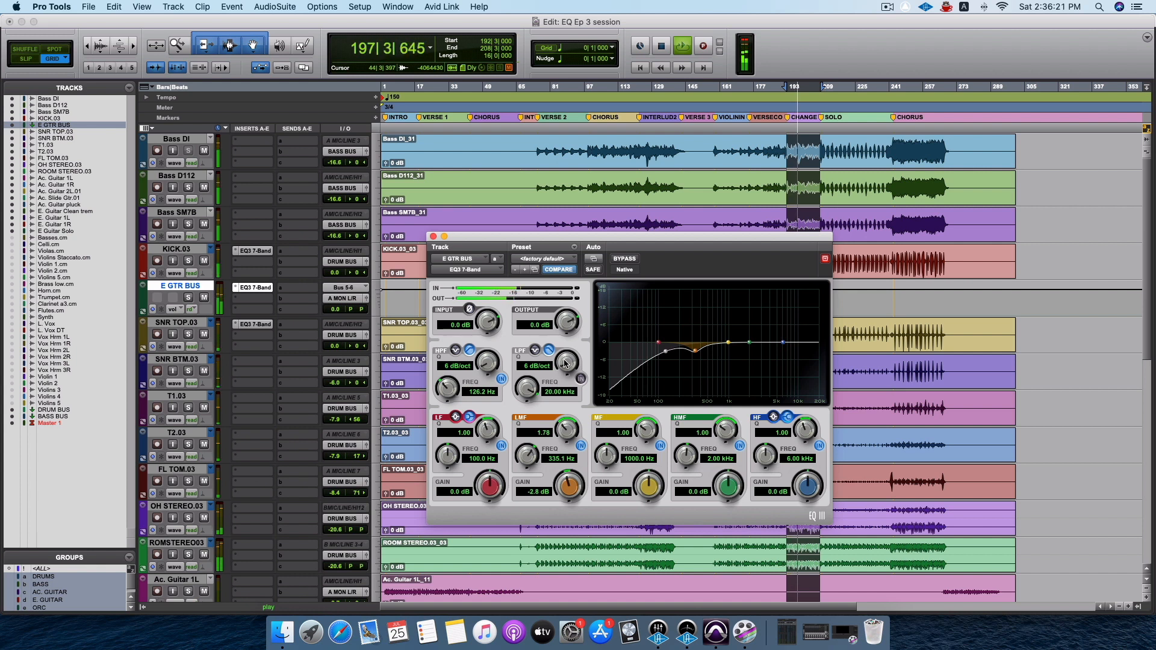
pyautogui.click(433, 236)
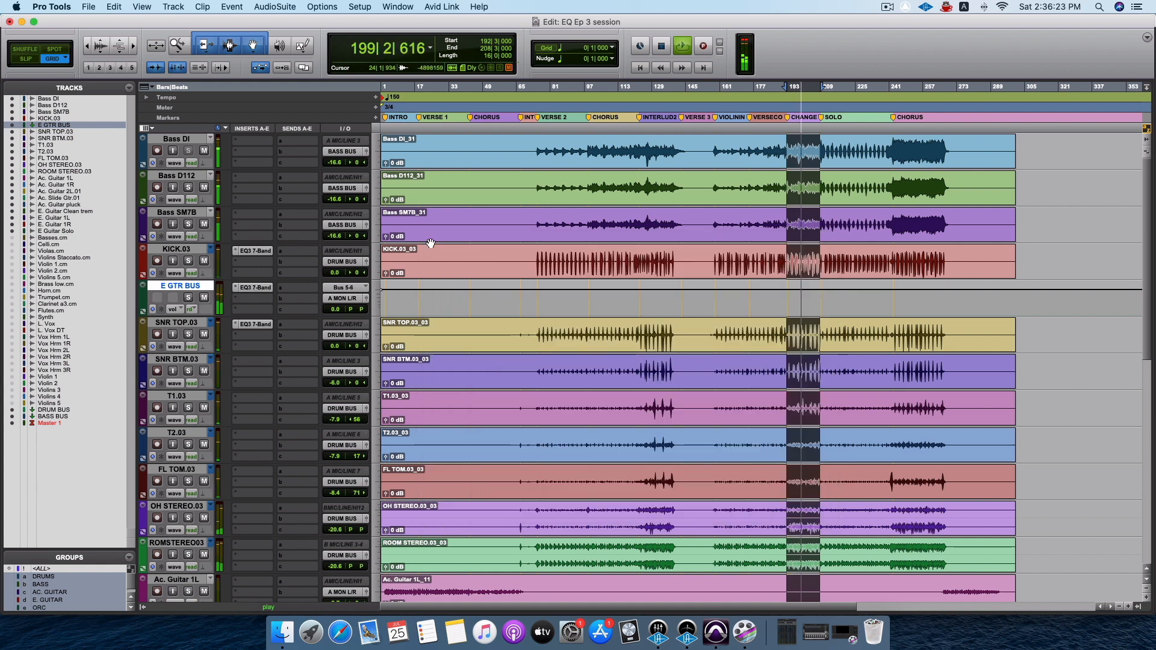
pyautogui.press('super+equal')
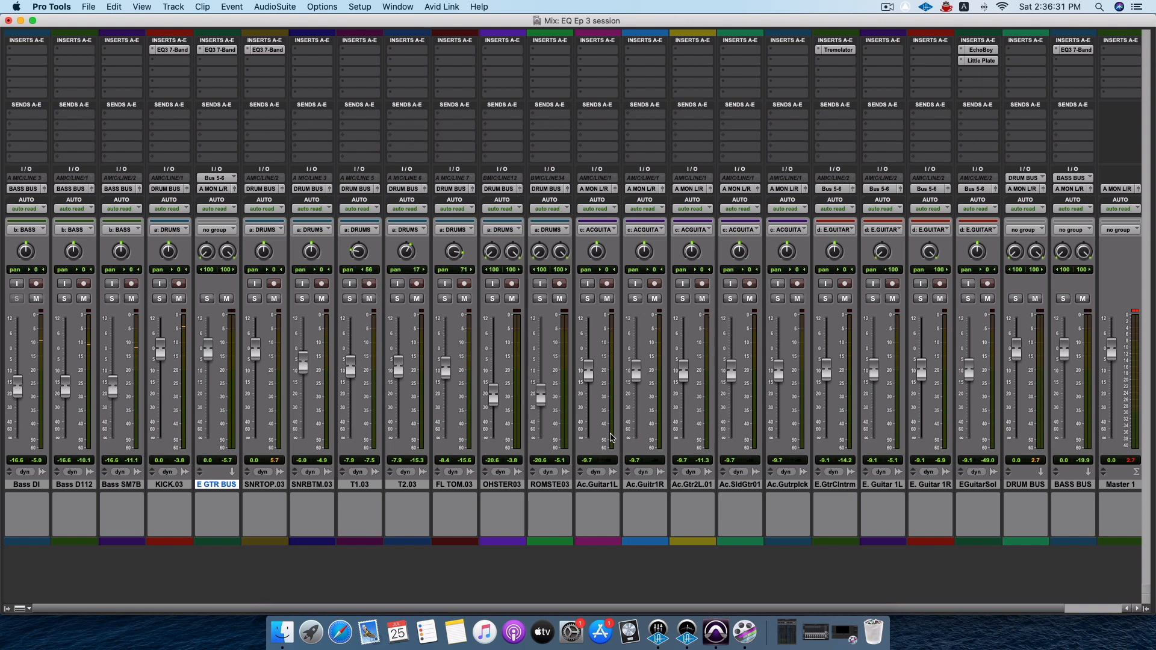
pyautogui.press('super+equal')
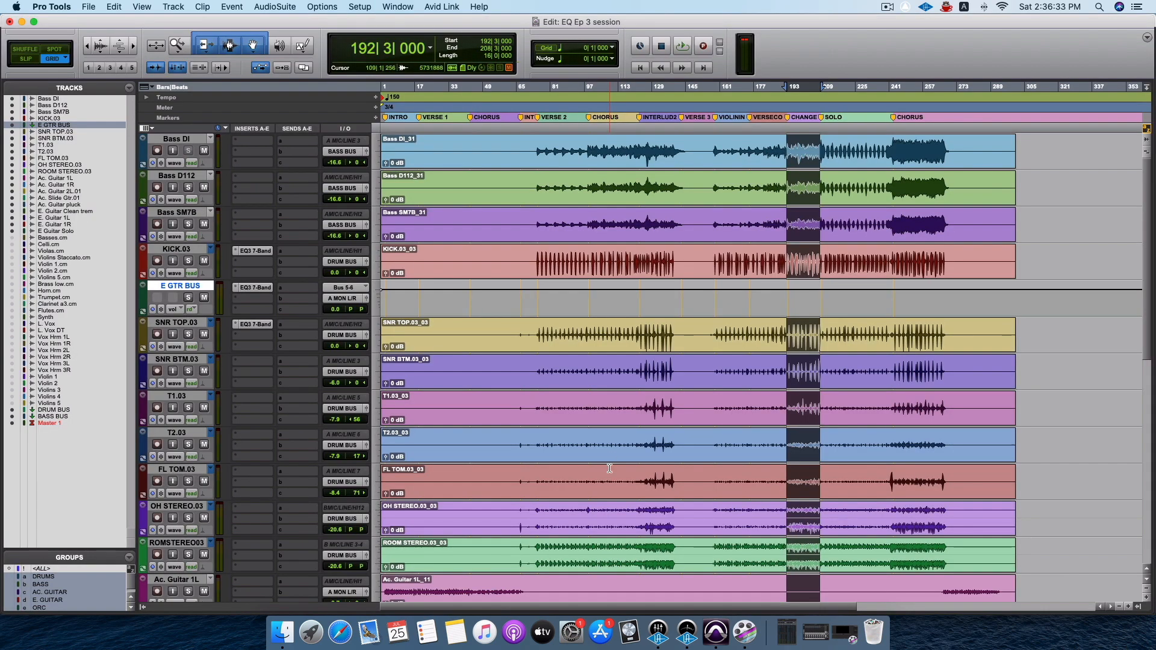